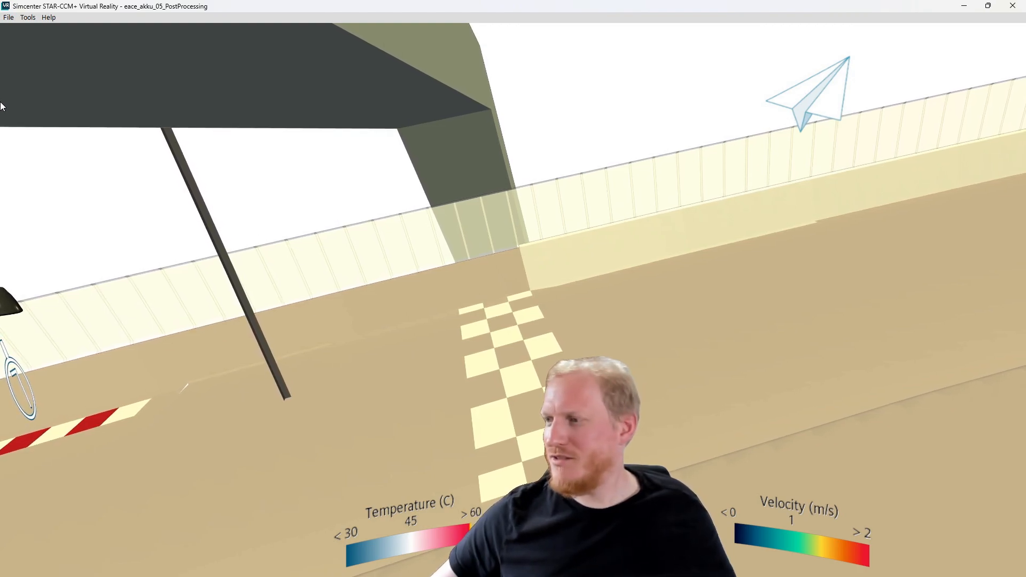
Close the loaded eace_akku_05_PostProcessing scene and open the server connection dialog.
click(8, 17)
click(18, 38)
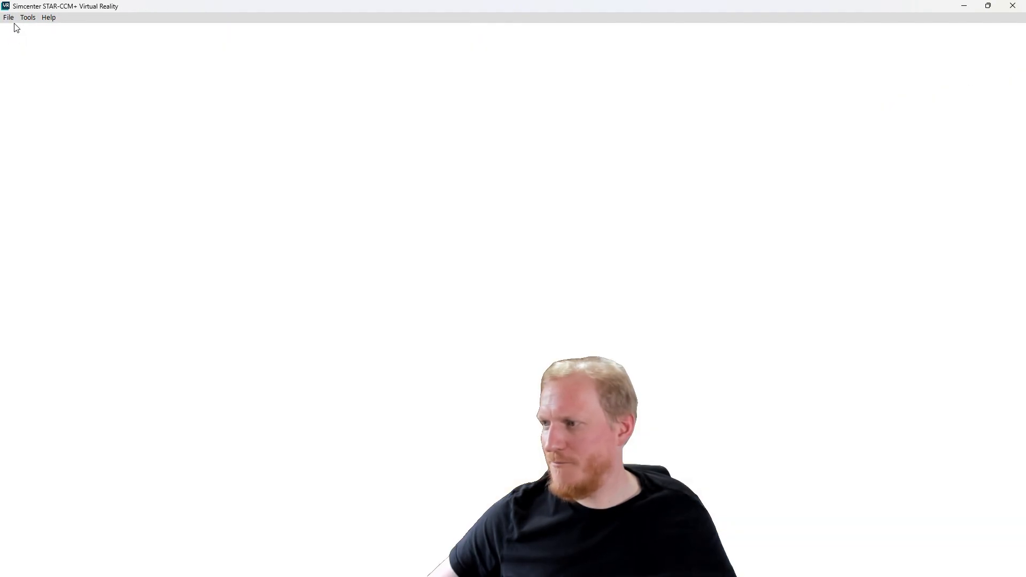
click(11, 19)
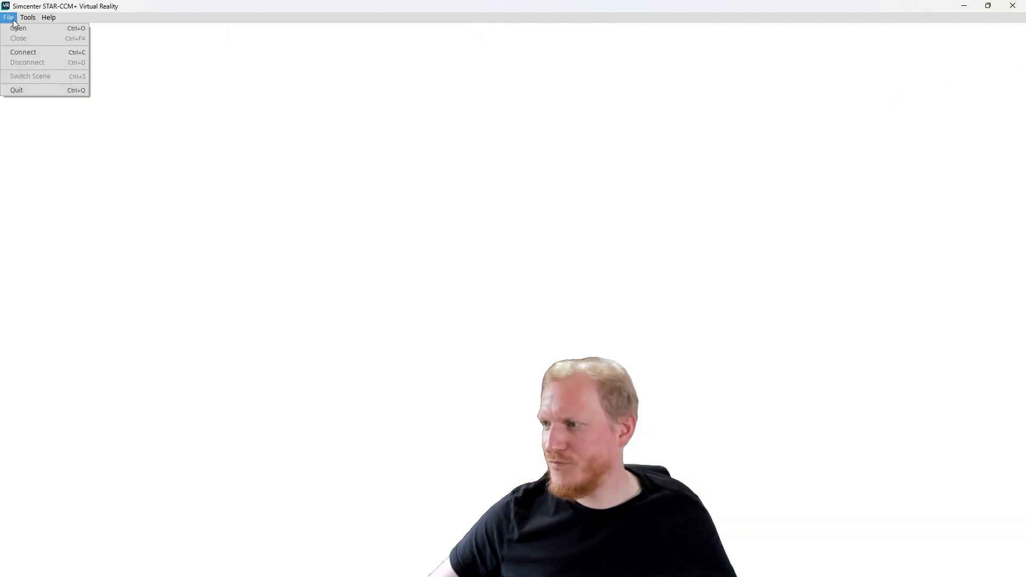
click(22, 52)
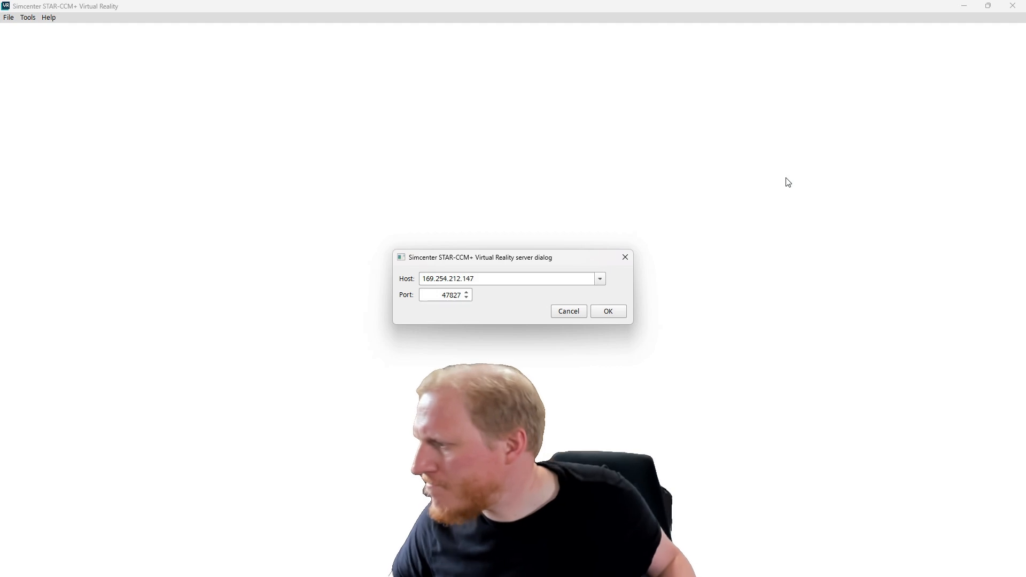
Set the server host to 192.168.178.54 and try to connect on port 47827.
click(600, 278)
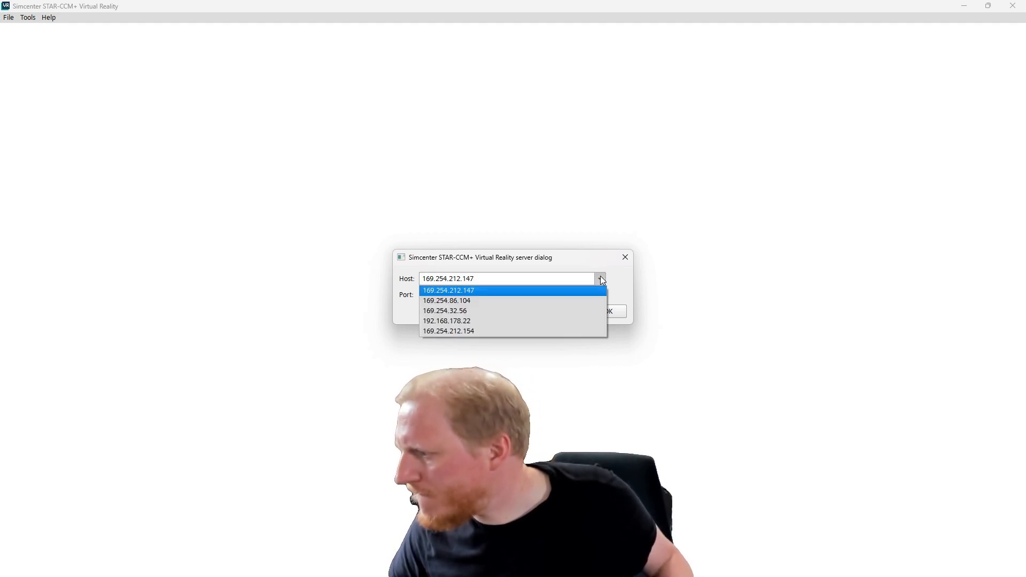
click(575, 320)
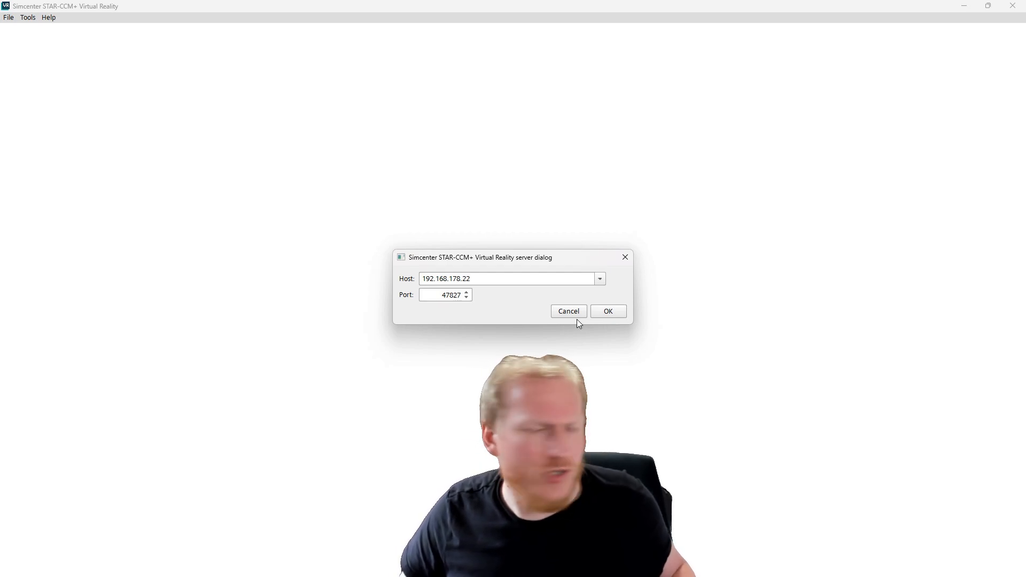
click(481, 278)
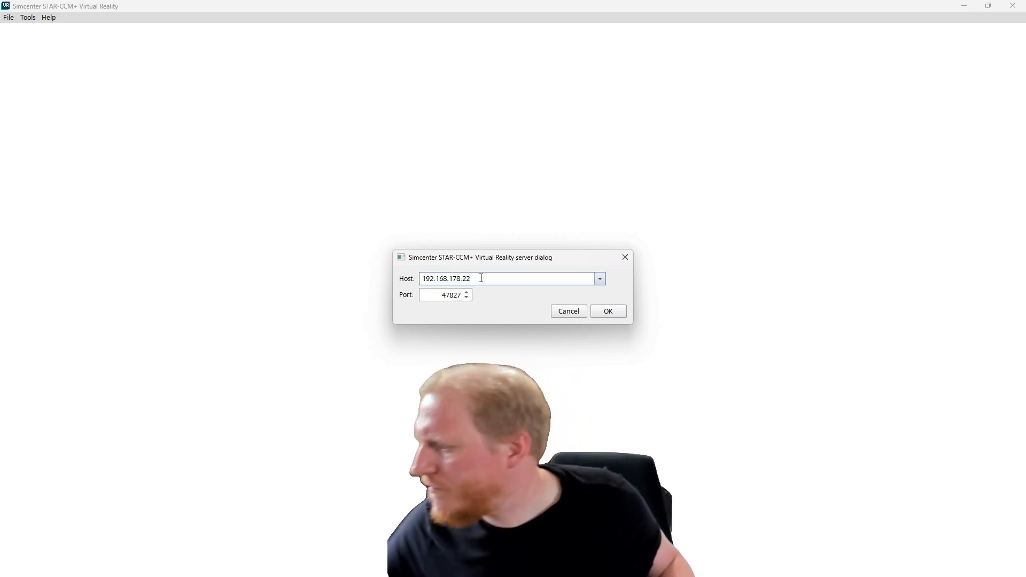
key(BackSpace)
key(BackSpace)
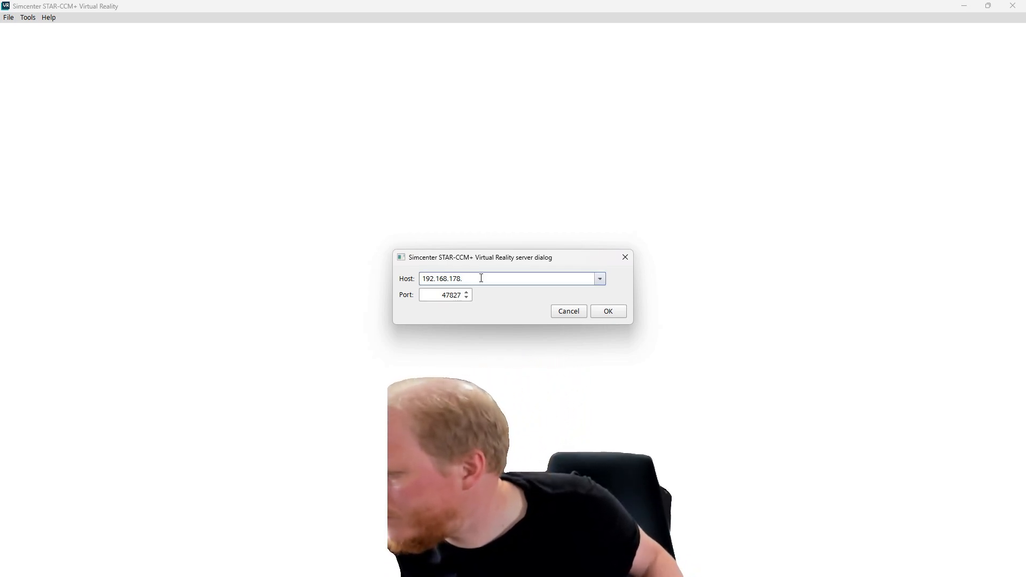
text(54)
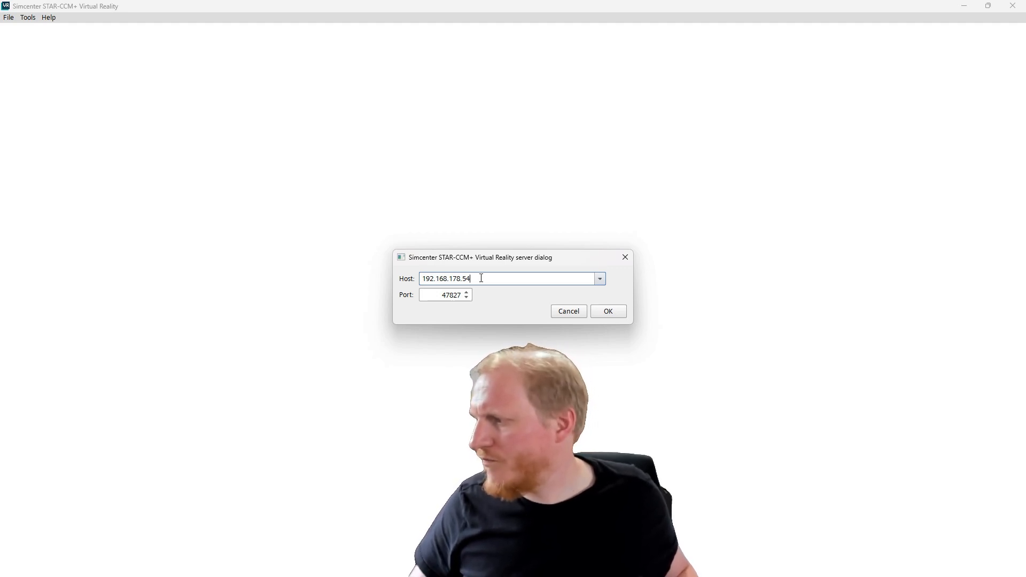
click(612, 314)
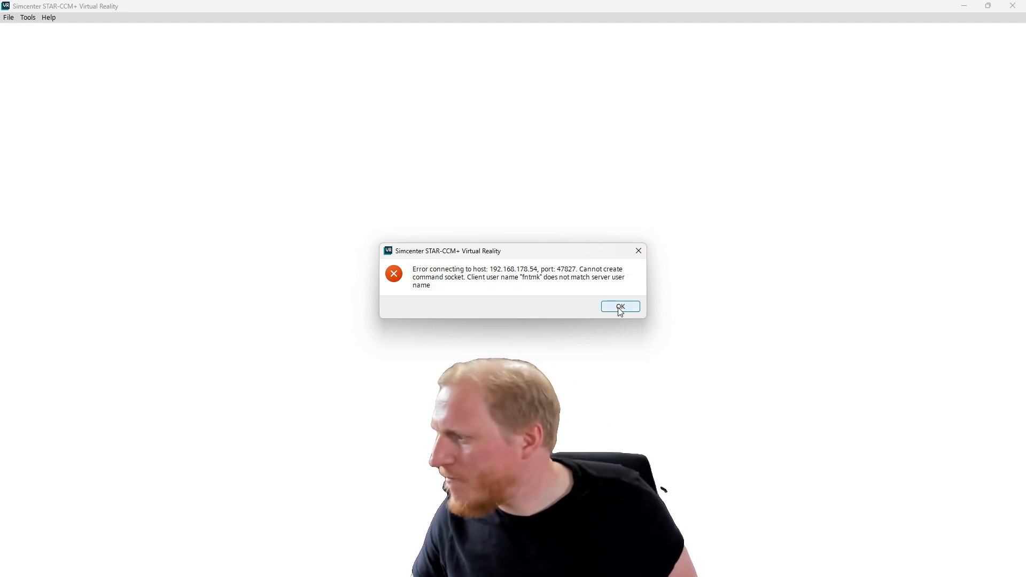
click(620, 308)
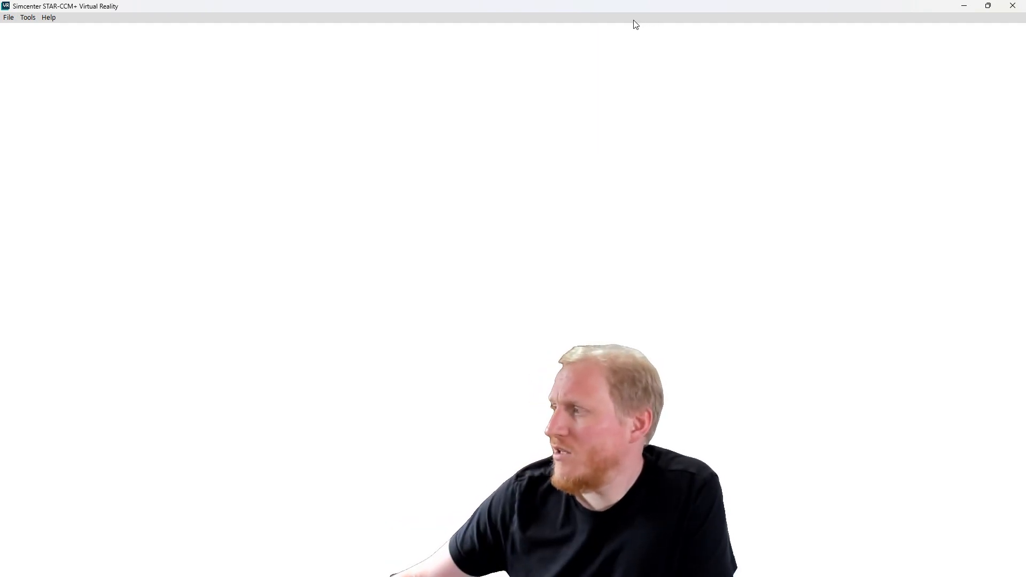
Minimize the virtual reality client, Task Manager, Mixed Reality Portal and VR-scenes folder windows.
click(973, 3)
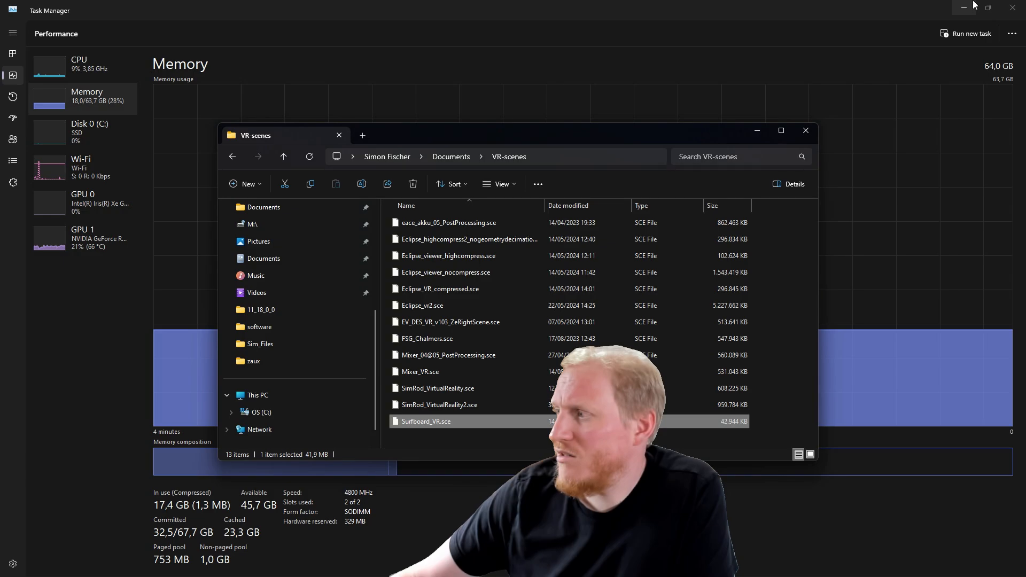
click(972, 2)
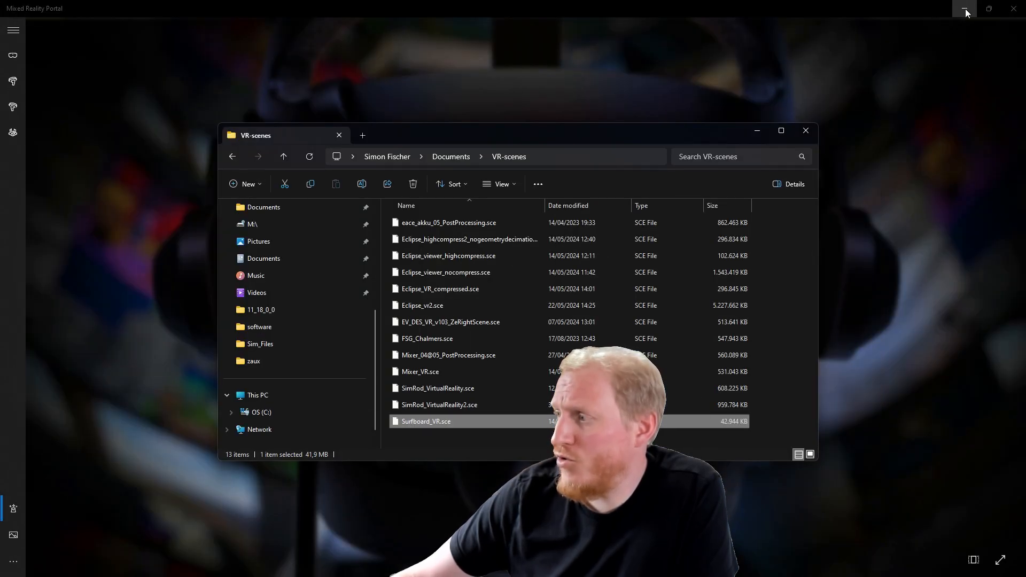
click(964, 7)
click(758, 133)
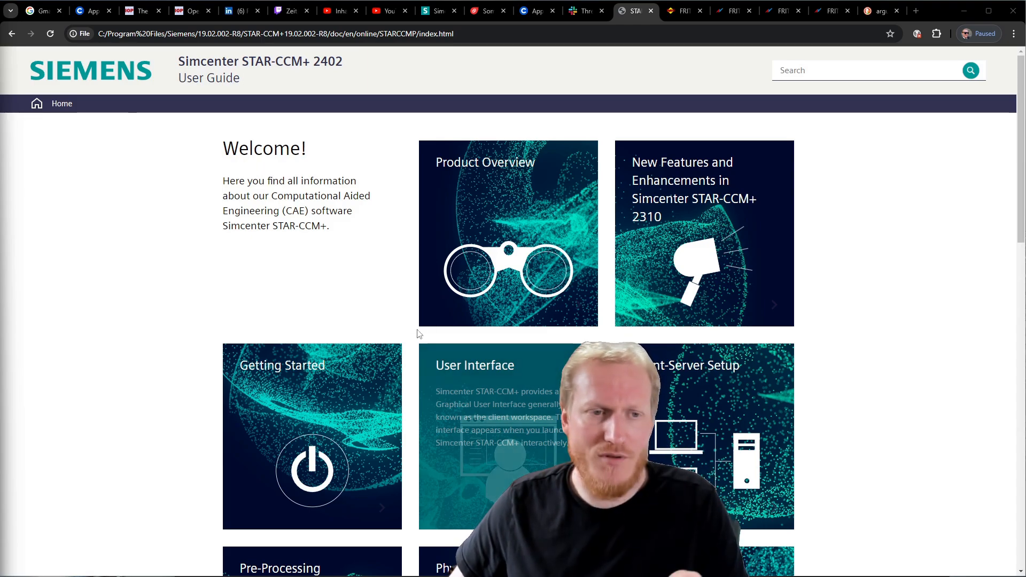
Browse the Simcenter STAR-CCM+ 2402 user guide's home page and open its Tutorials section.
scroll(435, 331, down, 4)
scroll(429, 356, down, 2)
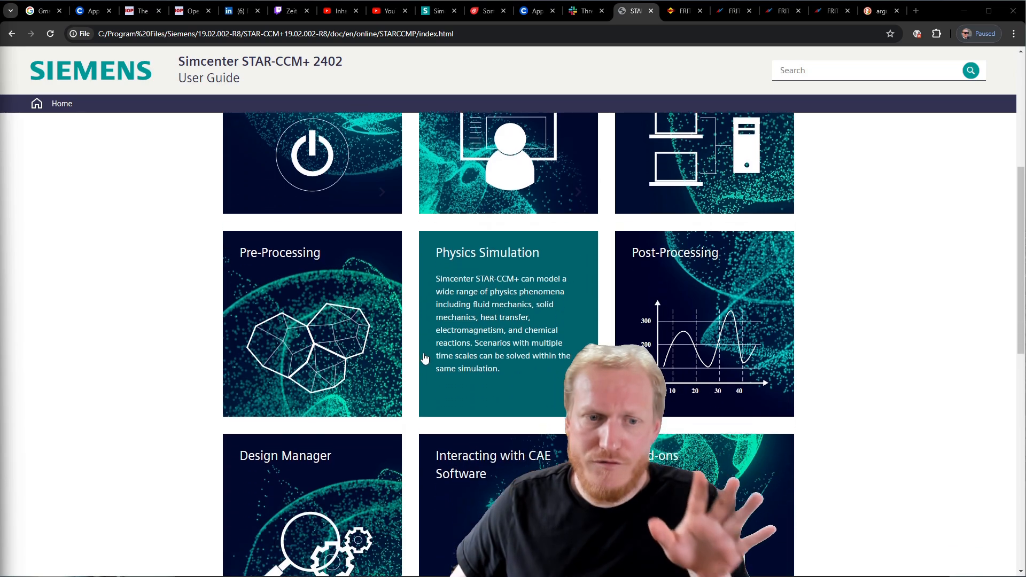
scroll(429, 355, down, 1)
scroll(493, 388, down, 5)
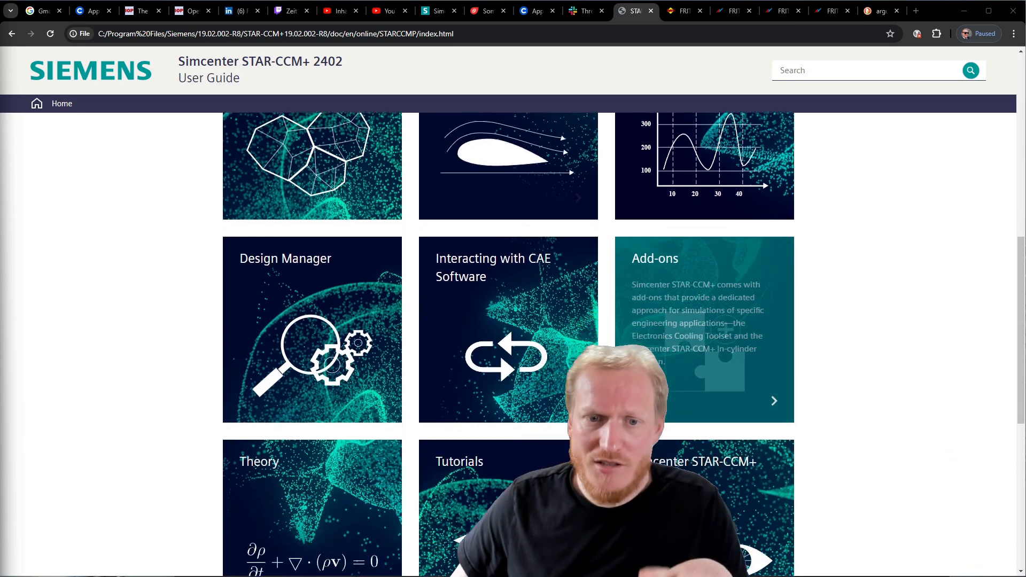
click(493, 388)
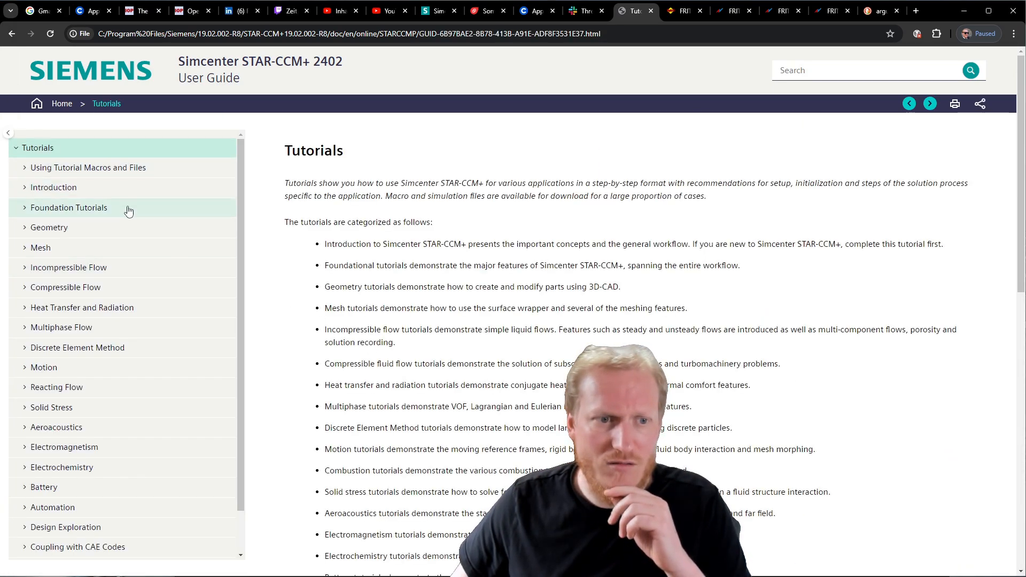
Review the Electromagnetism and Motion tutorial lists and return to the user guide's home page.
scroll(131, 408, down, 1)
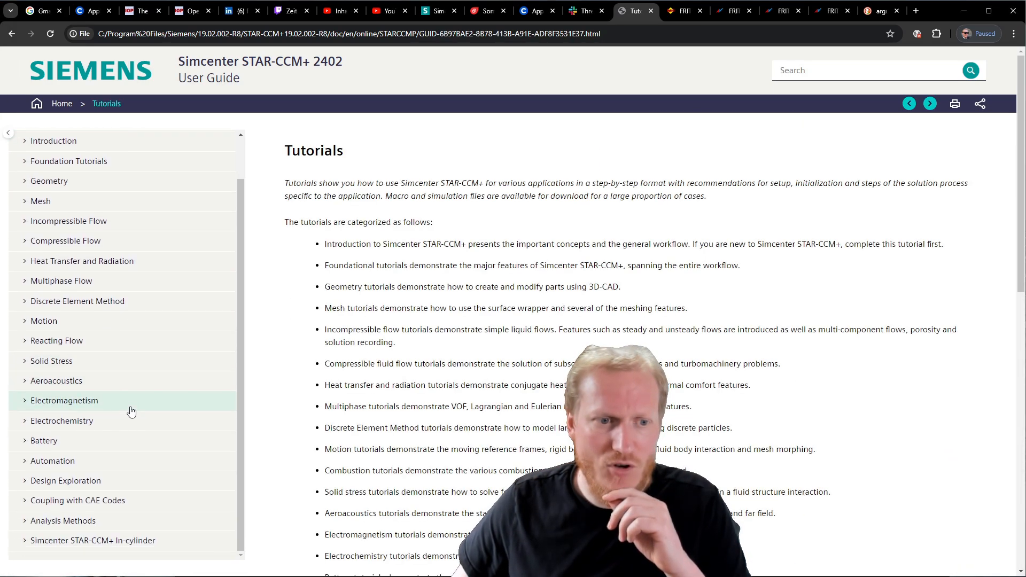
click(25, 401)
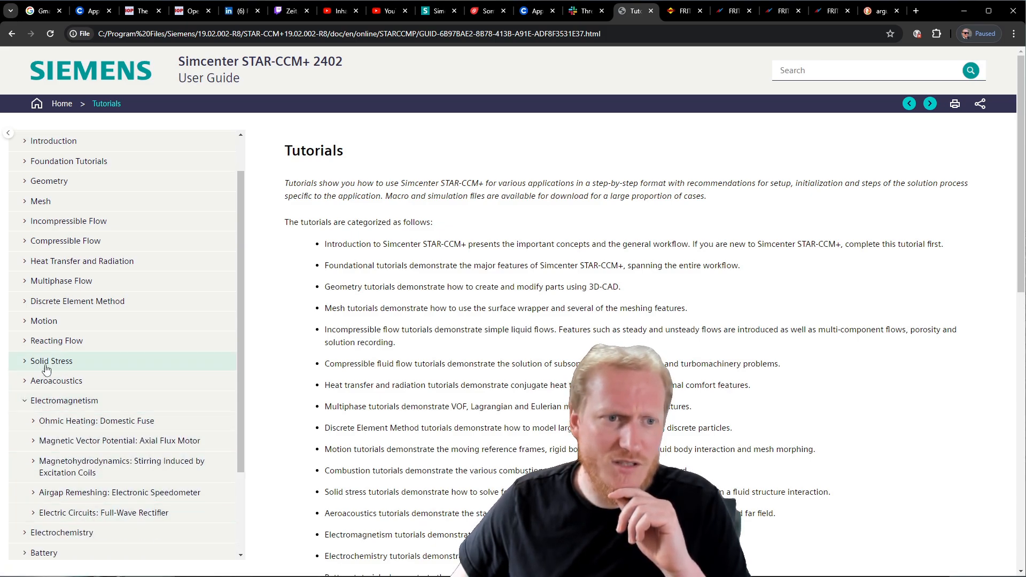
click(26, 320)
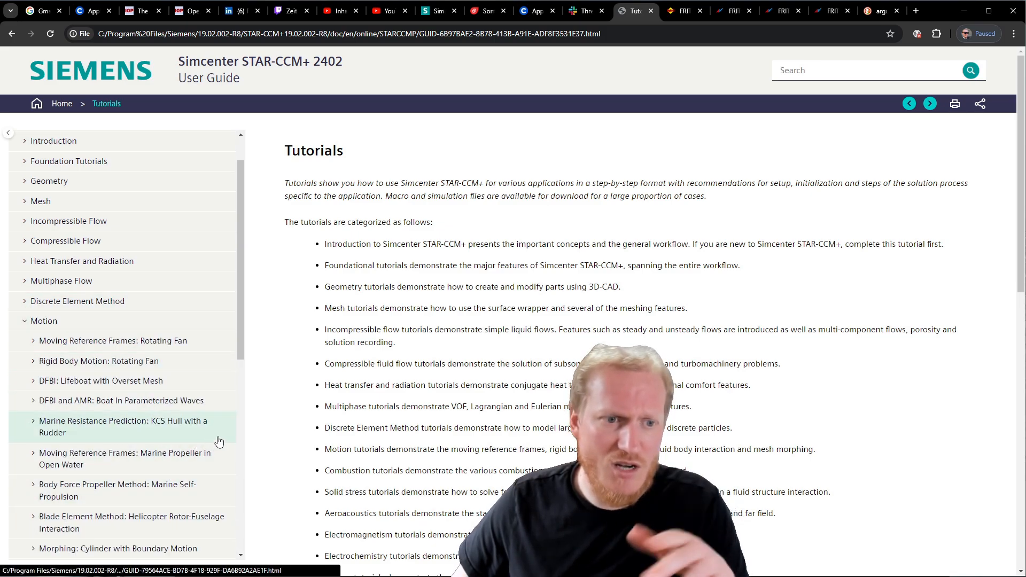
scroll(134, 280, down, 3)
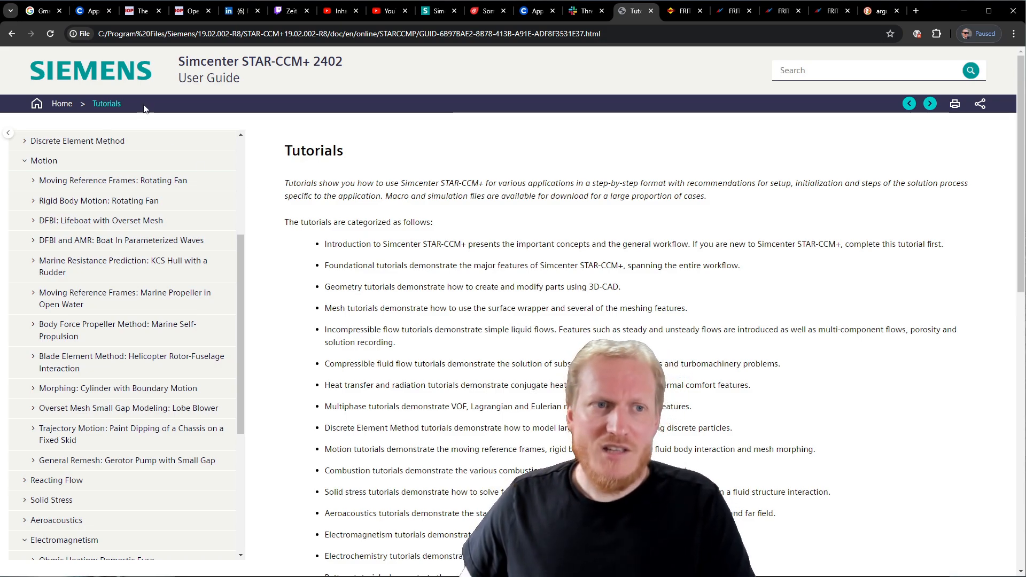
click(37, 103)
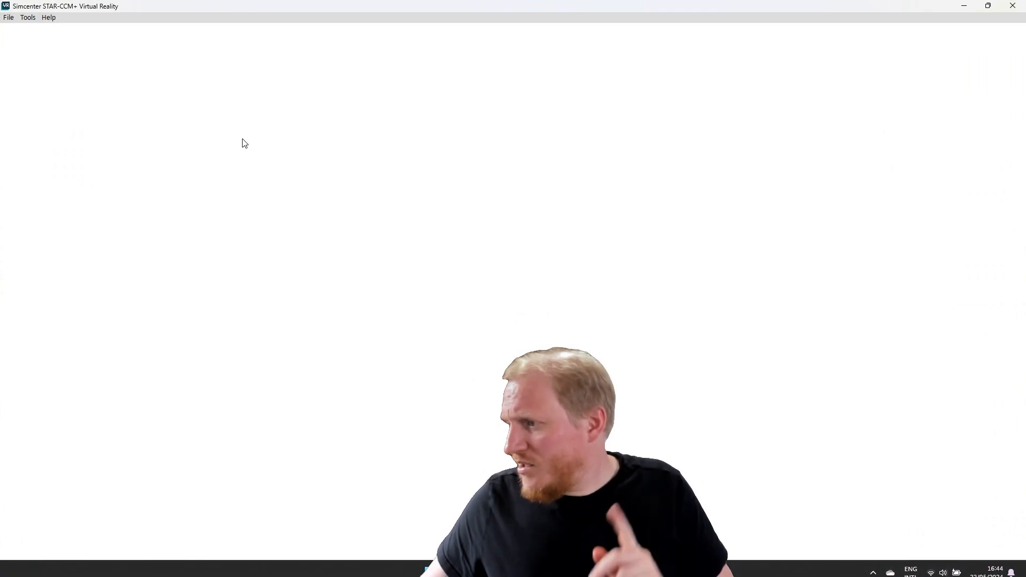
Connect the virtual reality client to the server at 192.168.178.54 on port 47827.
click(13, 20)
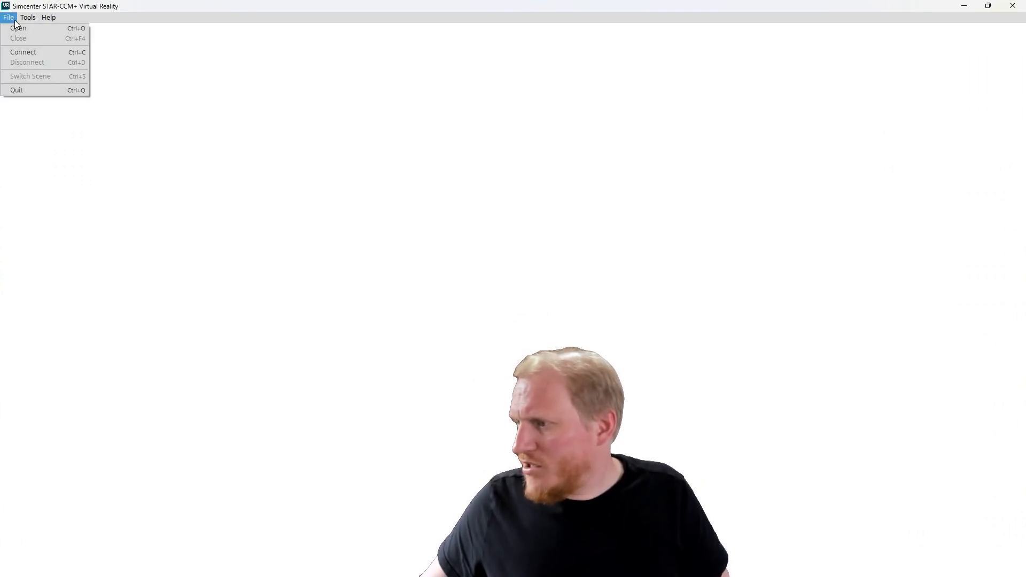
click(21, 51)
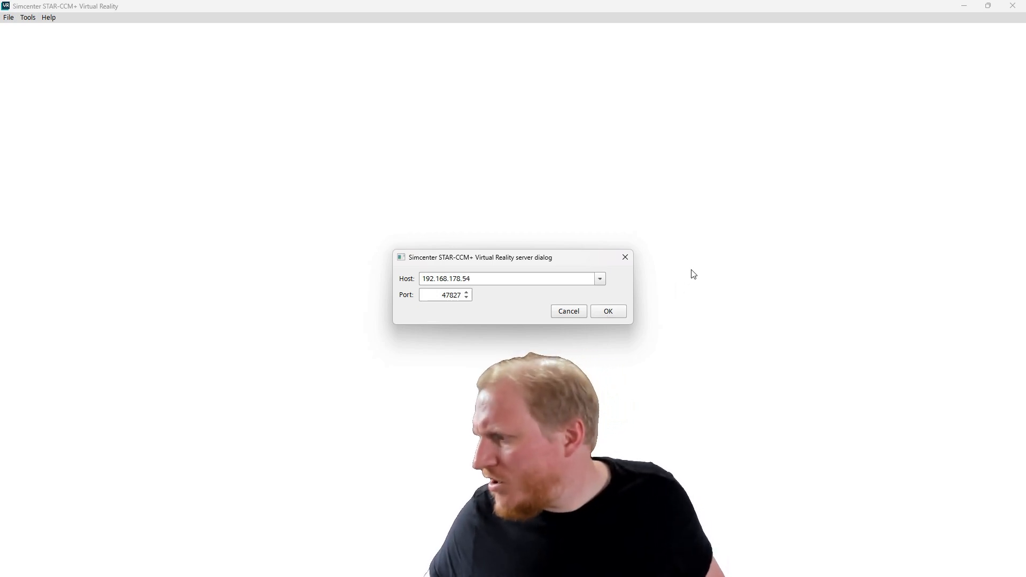
click(618, 315)
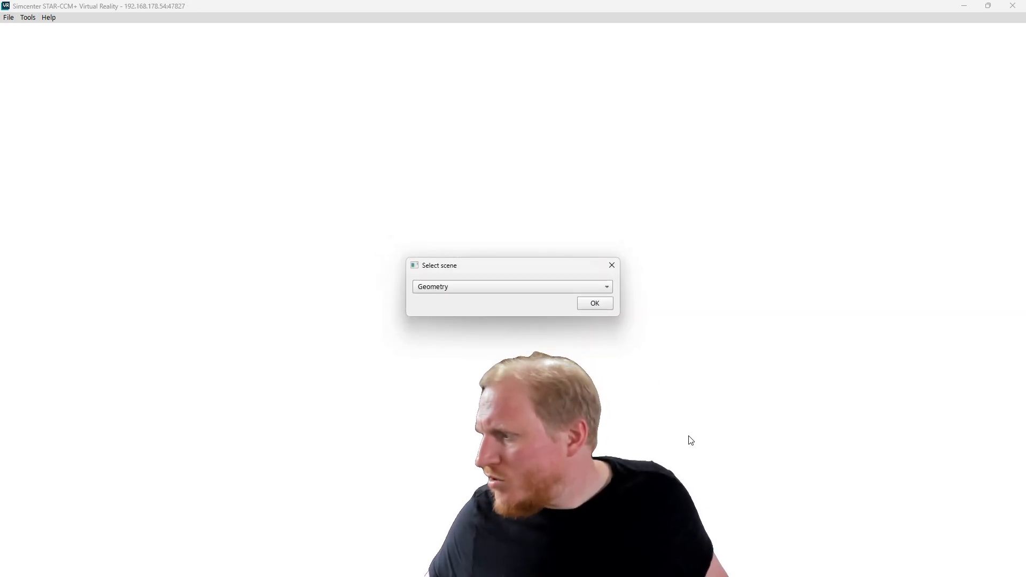
Choose the S16_Displacement scene from the server's scene list and load it in virtual reality.
scroll(556, 284, up, 1)
click(556, 287)
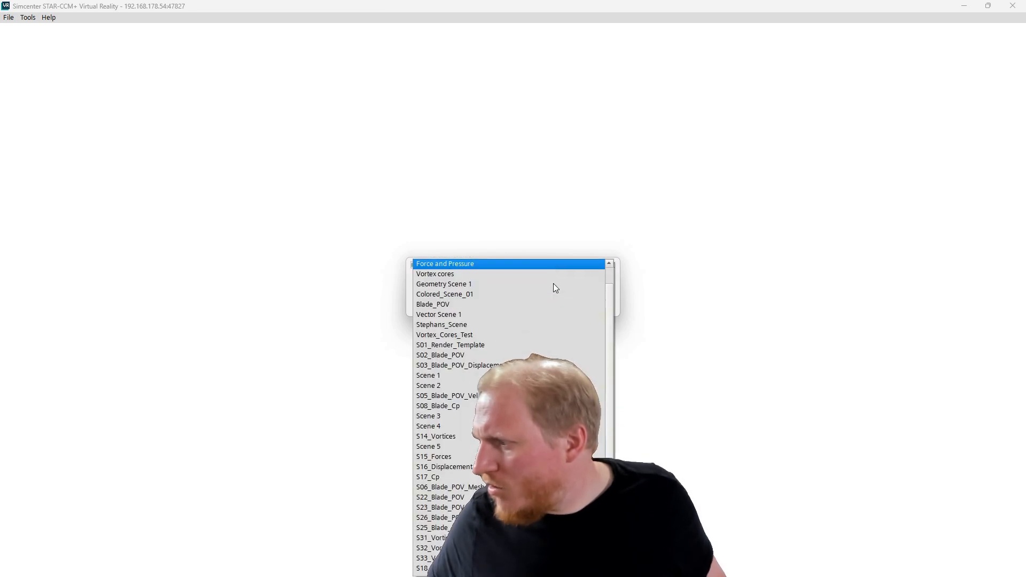
click(553, 284)
scroll(553, 283, down, 4)
click(586, 286)
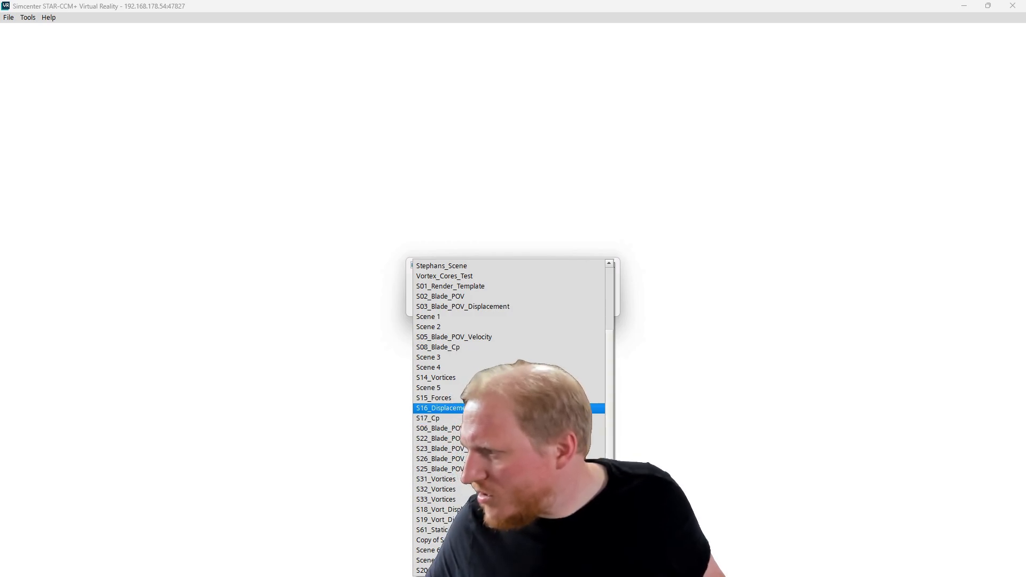
click(534, 407)
click(594, 303)
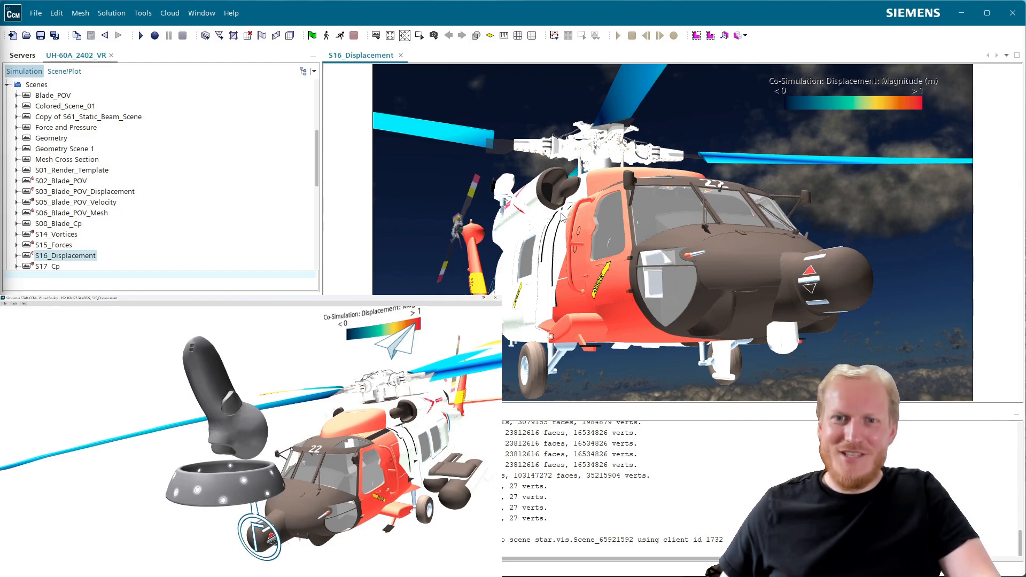
Examine the helicopter in the S16_Displacement scene from the side and look through the scene's displayers.
drag(610, 299, 694, 320)
scroll(628, 291, down, 3)
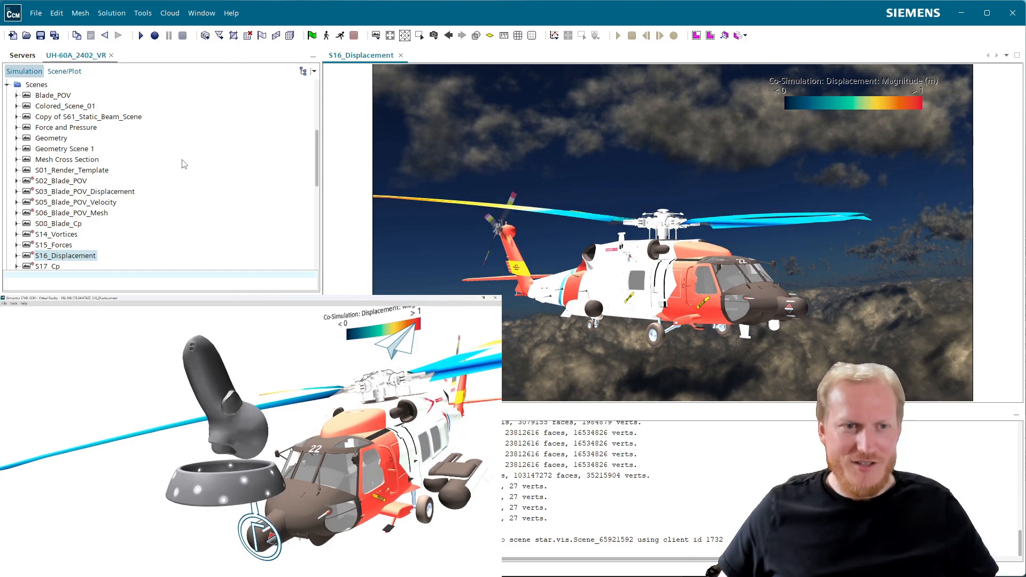
click(66, 73)
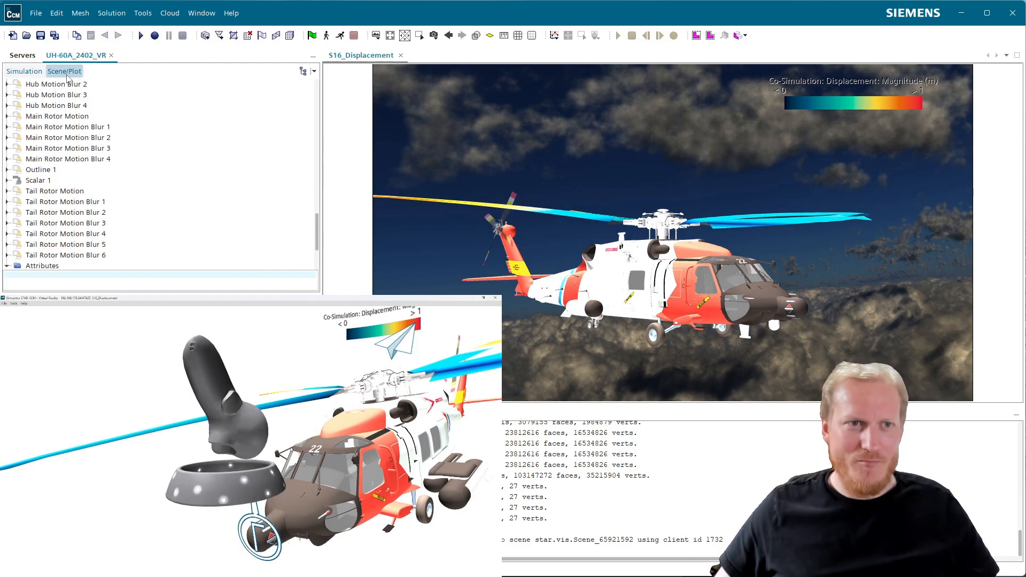
scroll(121, 198, up, 15)
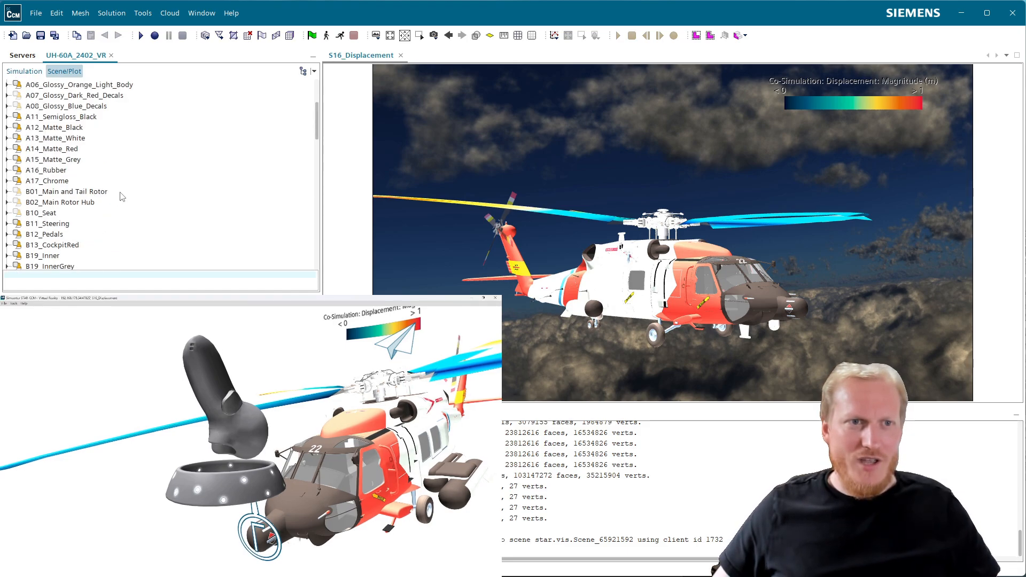
Expand the Derived Parts folder in the UH-60A_2402_VR simulation tree and select the Resampled Volume part.
click(28, 70)
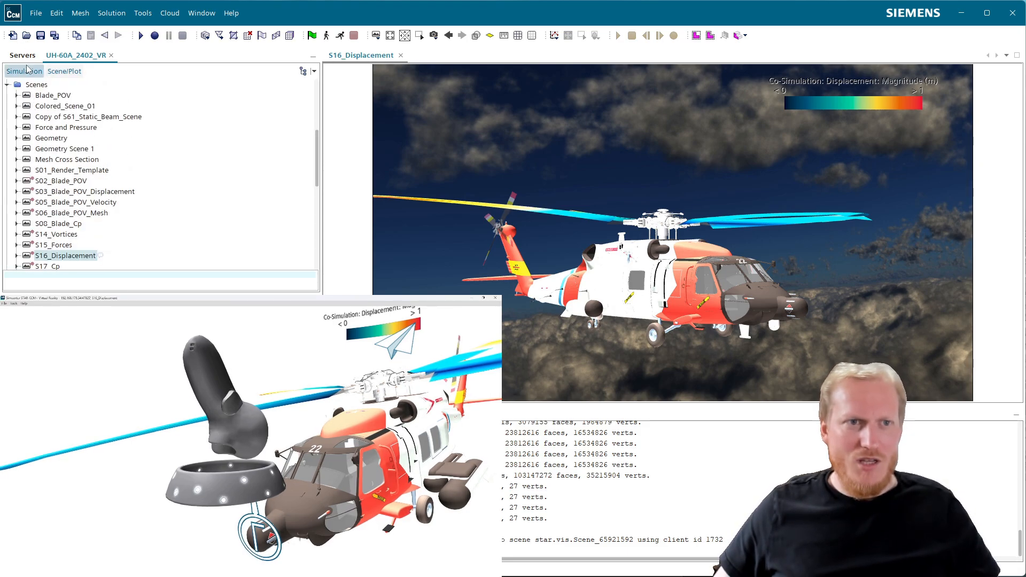
scroll(128, 229, down, 4)
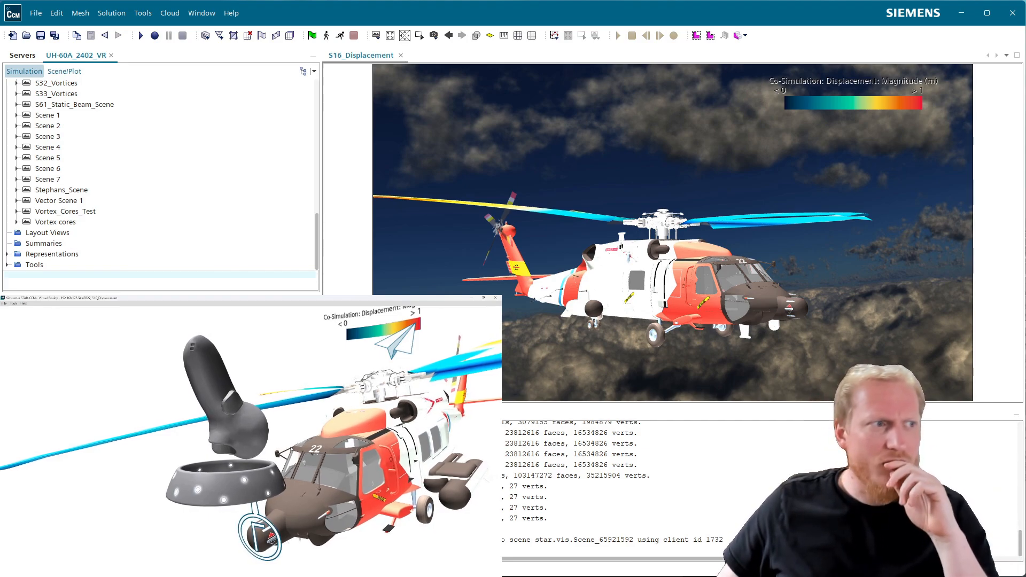
scroll(50, 253, up, 3)
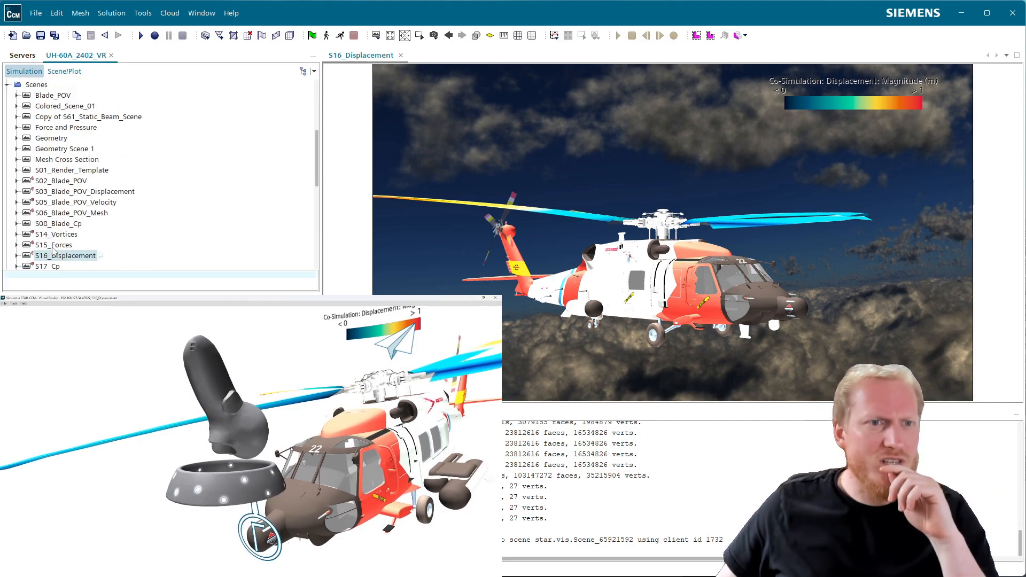
scroll(52, 250, up, 3)
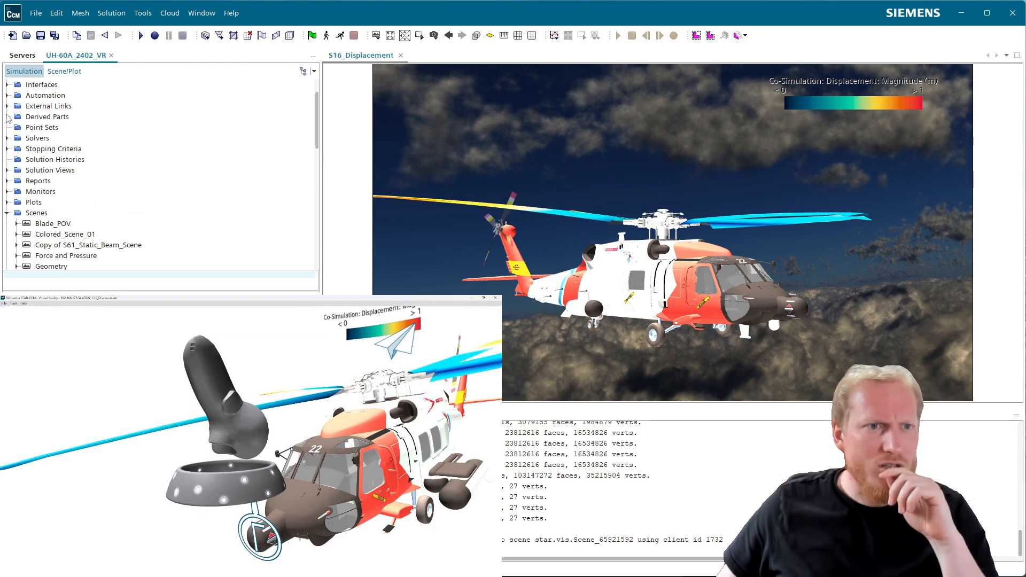
click(7, 116)
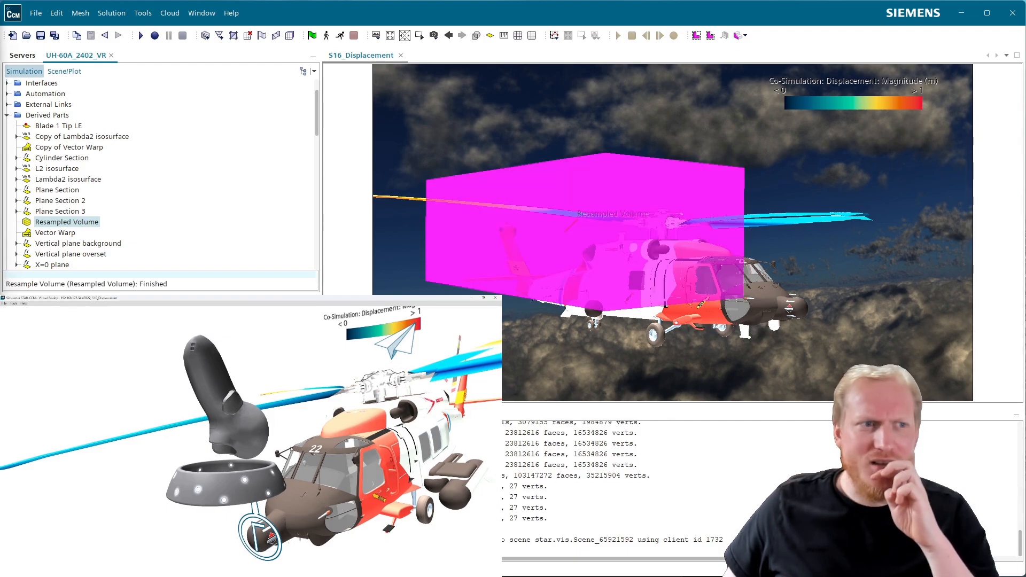
Duplicate the Resampled Volume part within the Derived Parts folder.
drag(593, 244, 614, 268)
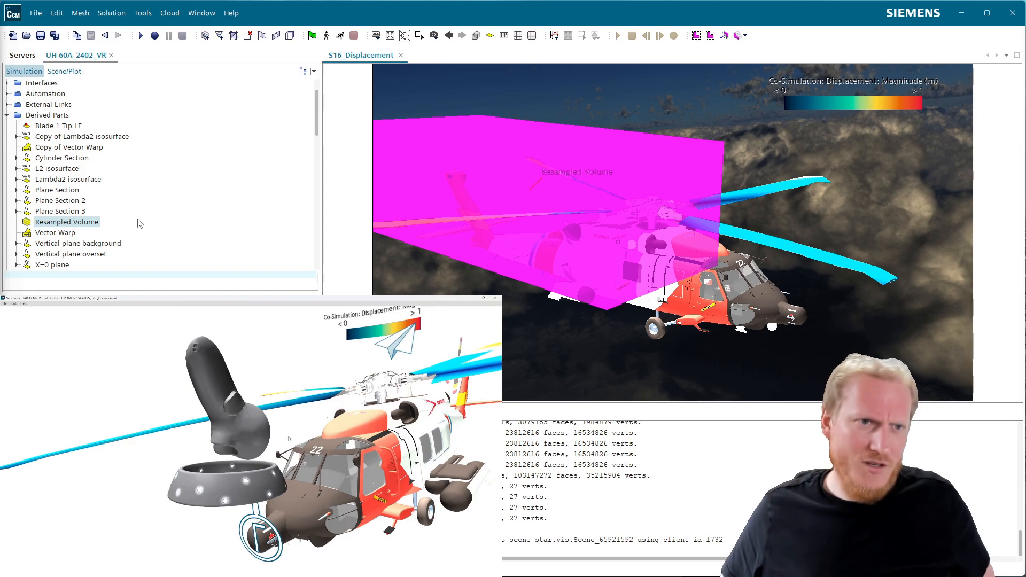
click(62, 117)
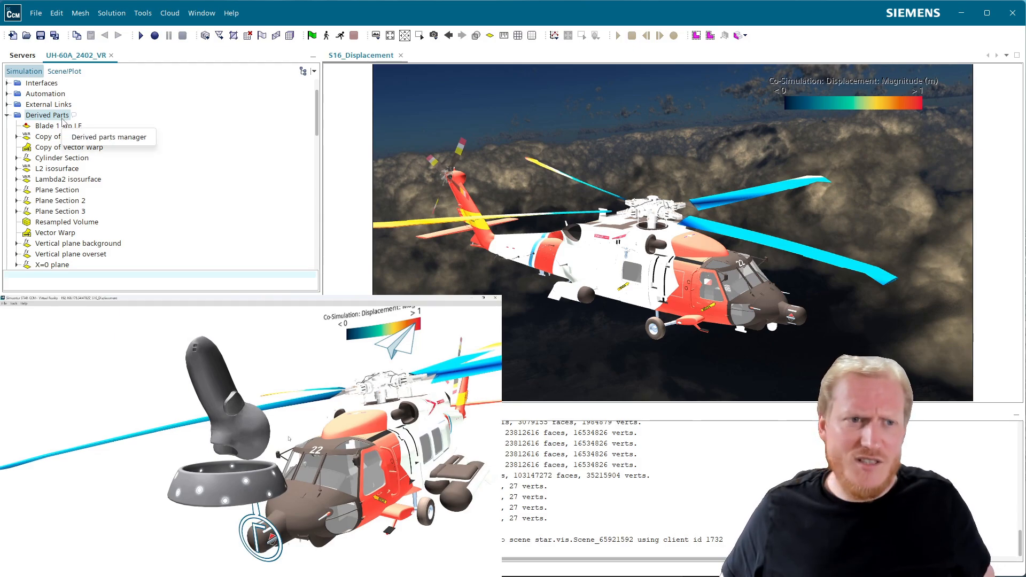
scroll(149, 214, down, 3)
scroll(134, 211, up, 3)
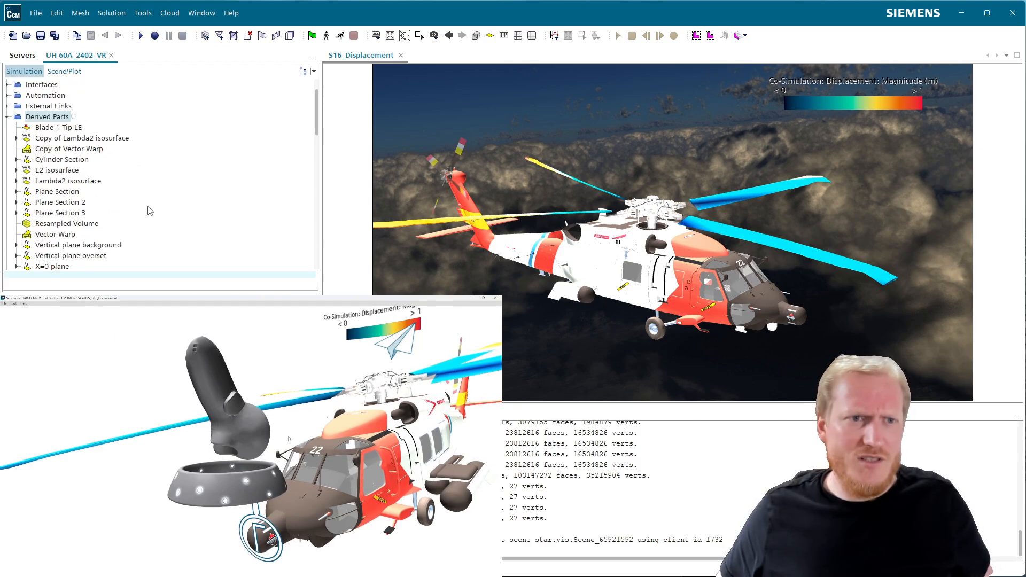
click(67, 224)
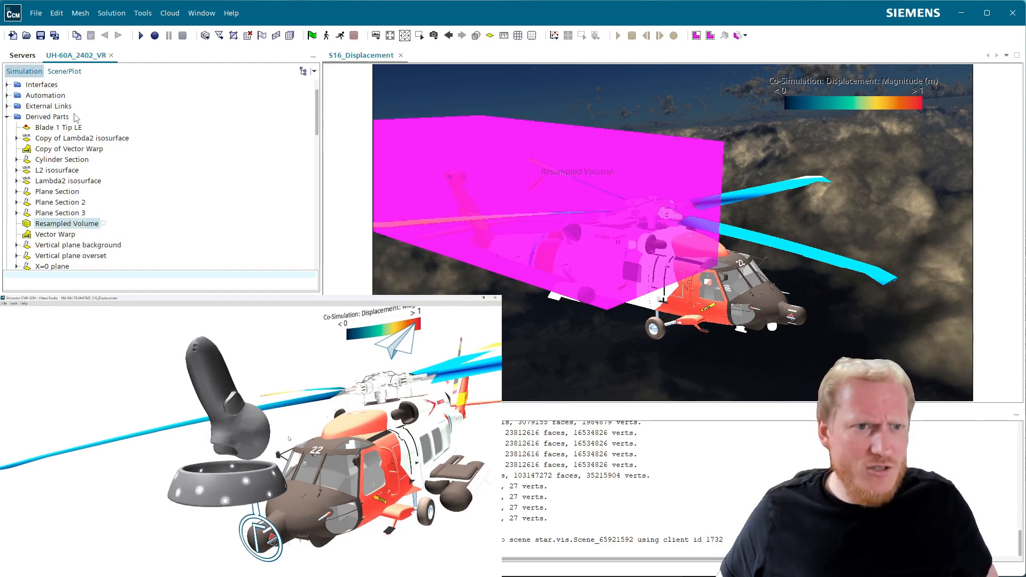
click(64, 114)
key(ctrl+v)
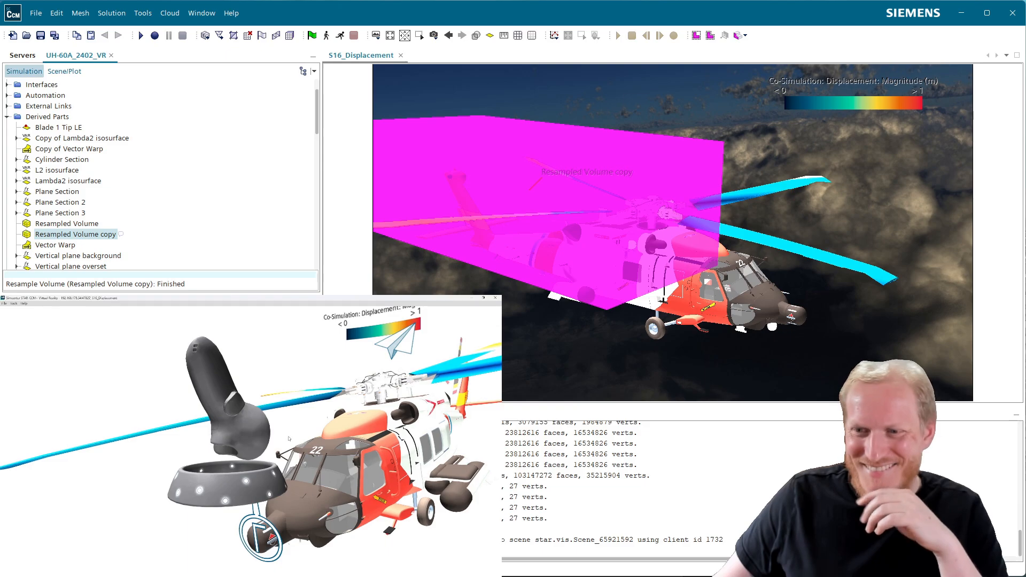
Review the input regions of the Resampled Volume copy, including the Rotor group.
key(F2)
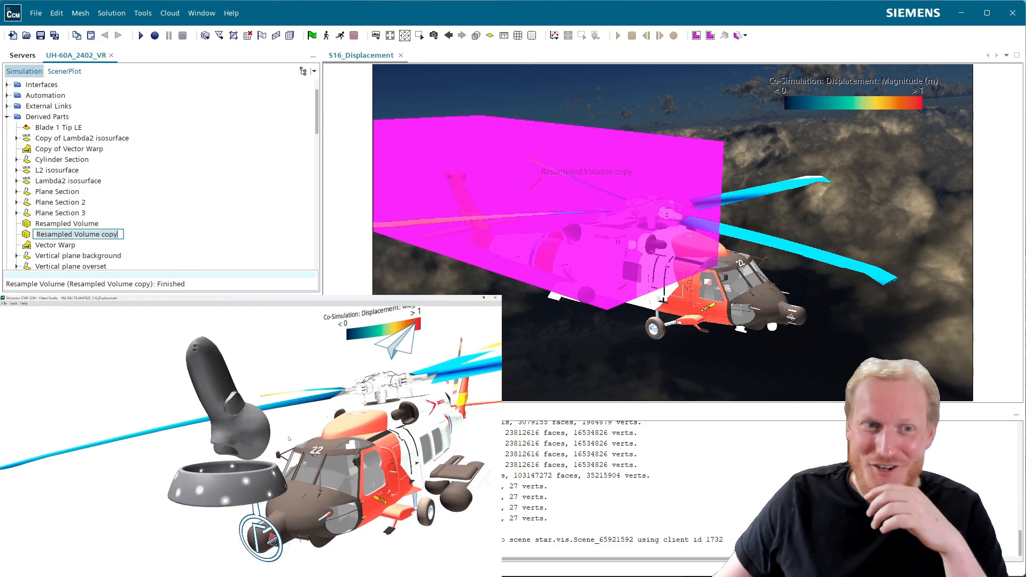
key(Return)
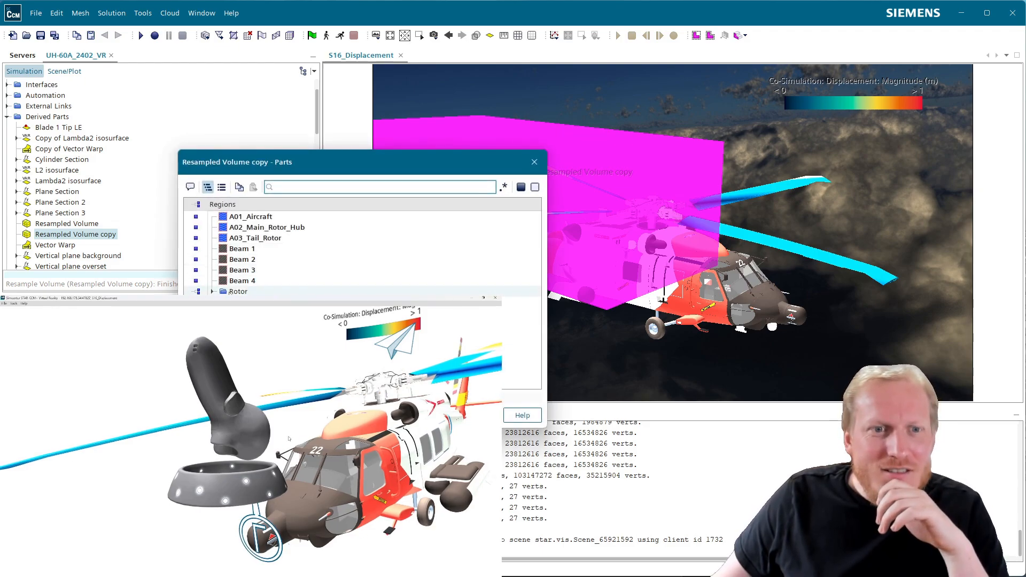
click(213, 291)
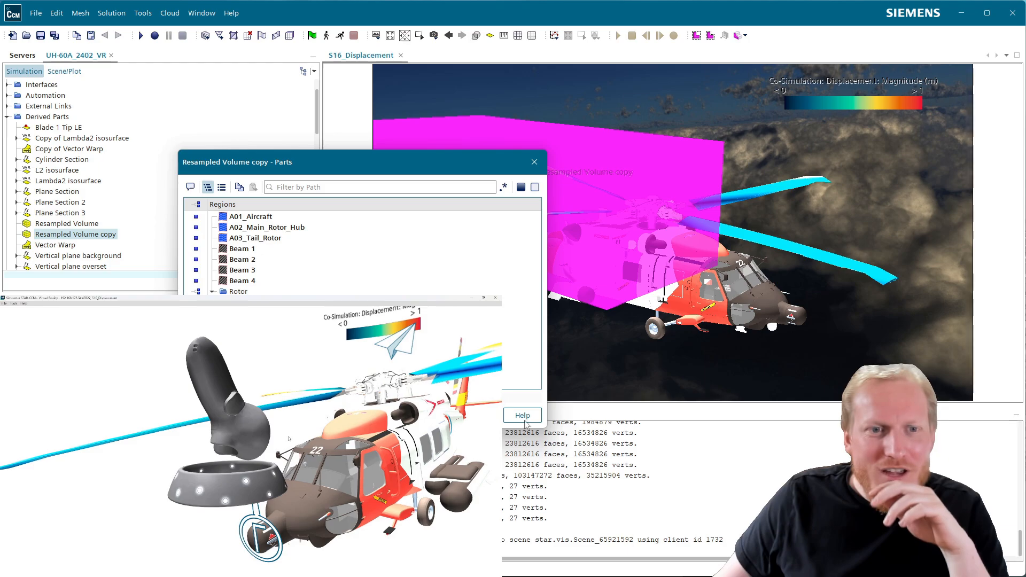
key(Escape)
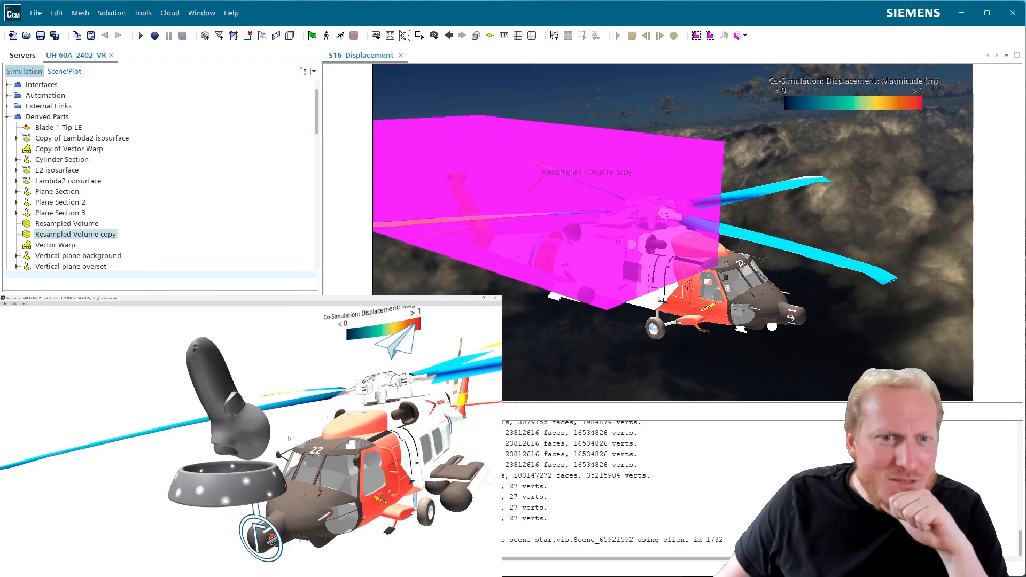
Enlarge the Resampled Volume copy box in the scene so that it encloses the whole helicopter and its rotor blades.
drag(670, 270, 663, 304)
scroll(636, 287, down, 4)
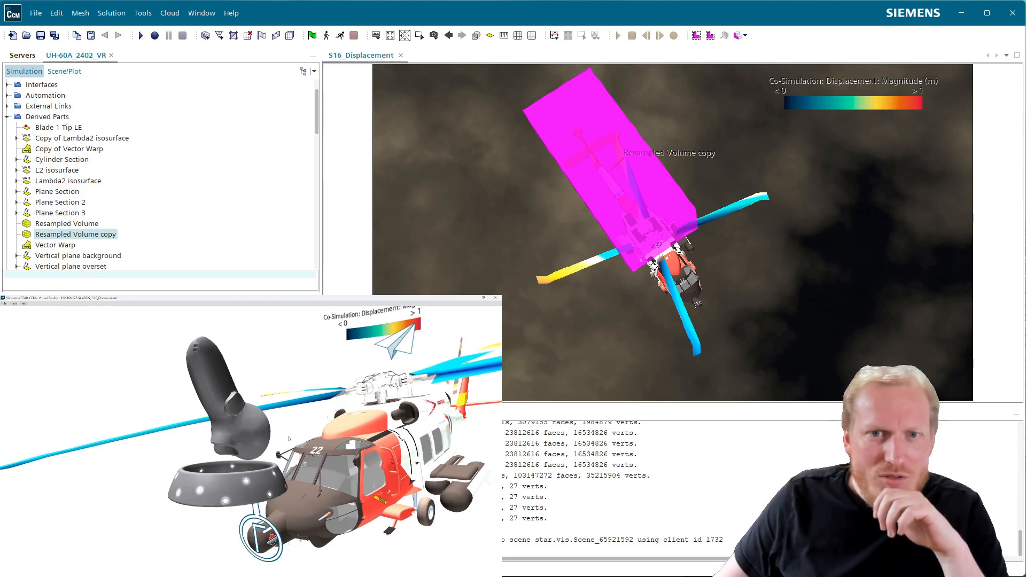
drag(638, 302, 659, 233)
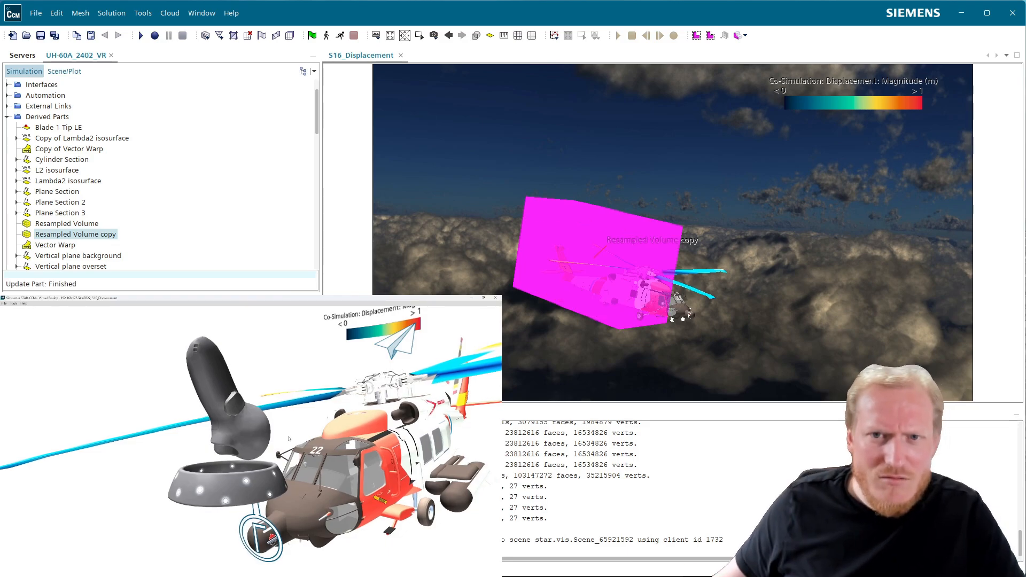
drag(593, 251, 697, 218)
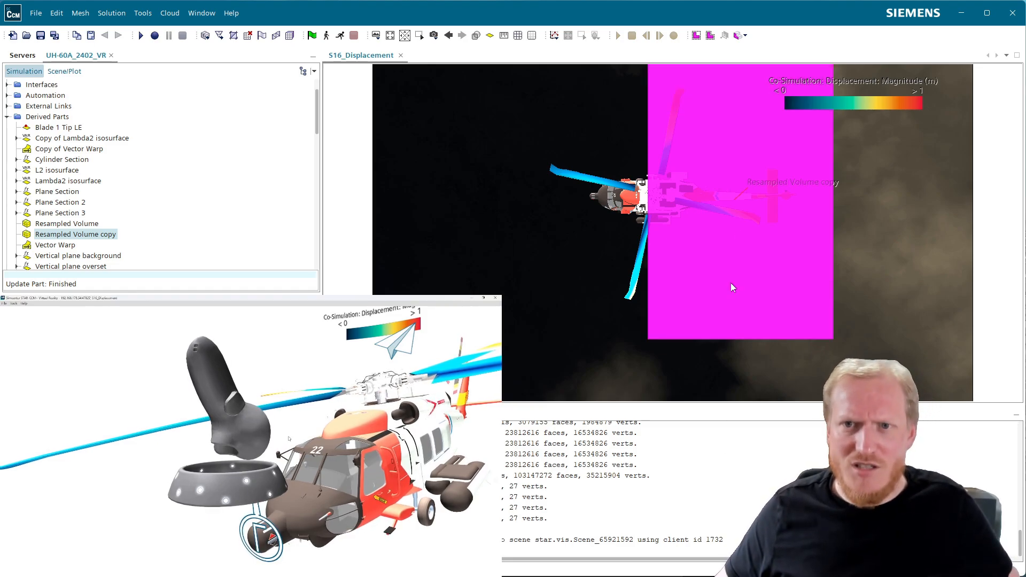
drag(673, 233, 693, 261)
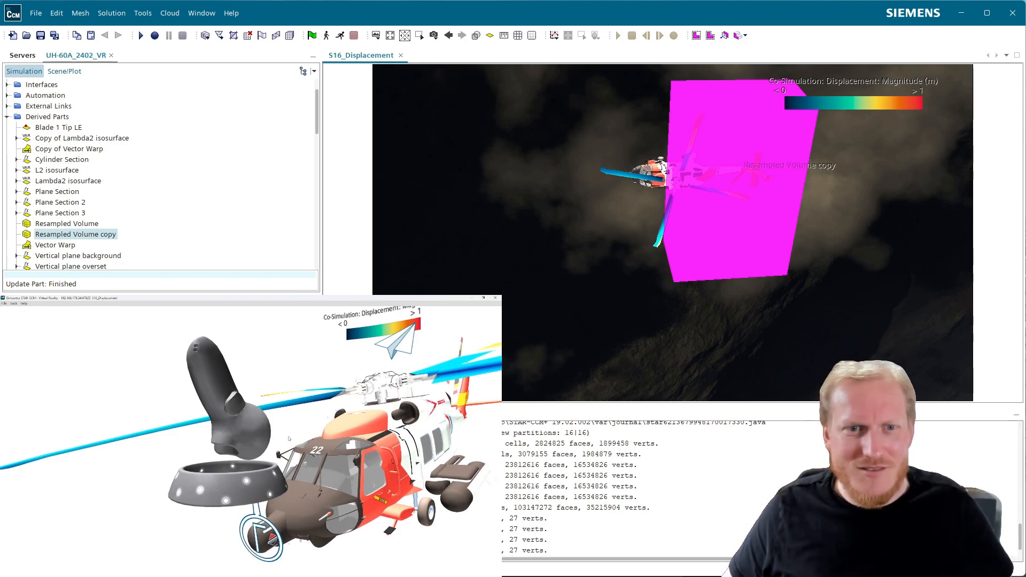
drag(789, 373, 739, 204)
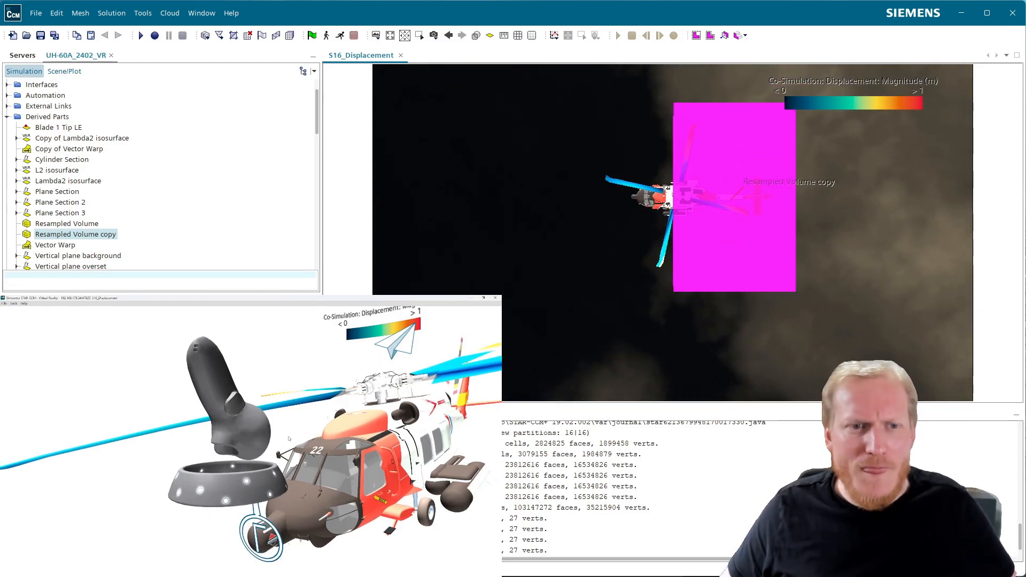
drag(680, 215, 585, 127)
drag(699, 223, 613, 229)
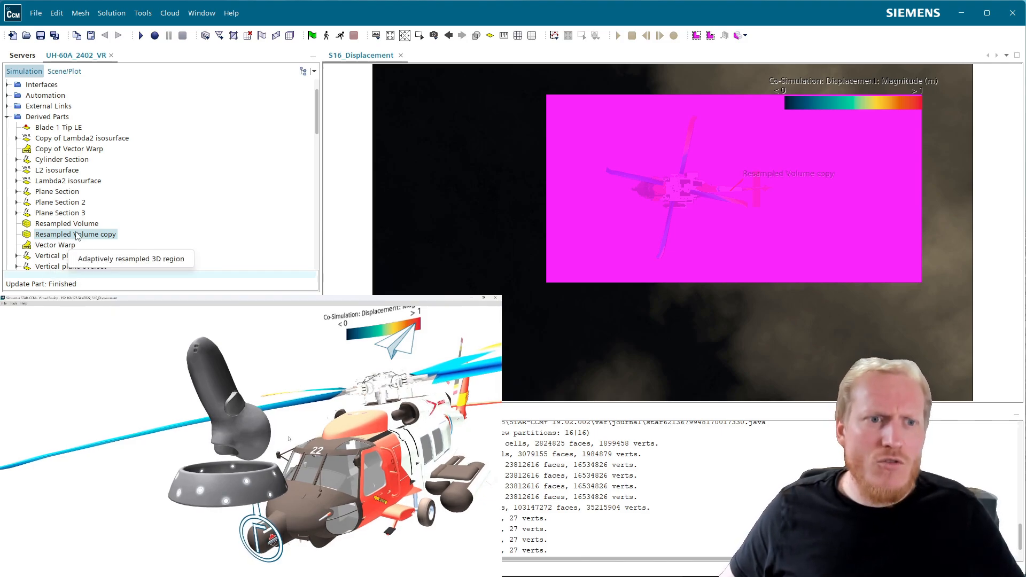
Add the Resampled Volume copy to the S16_Displacement scene with a new Vector displayer.
drag(437, 244, 437, 245)
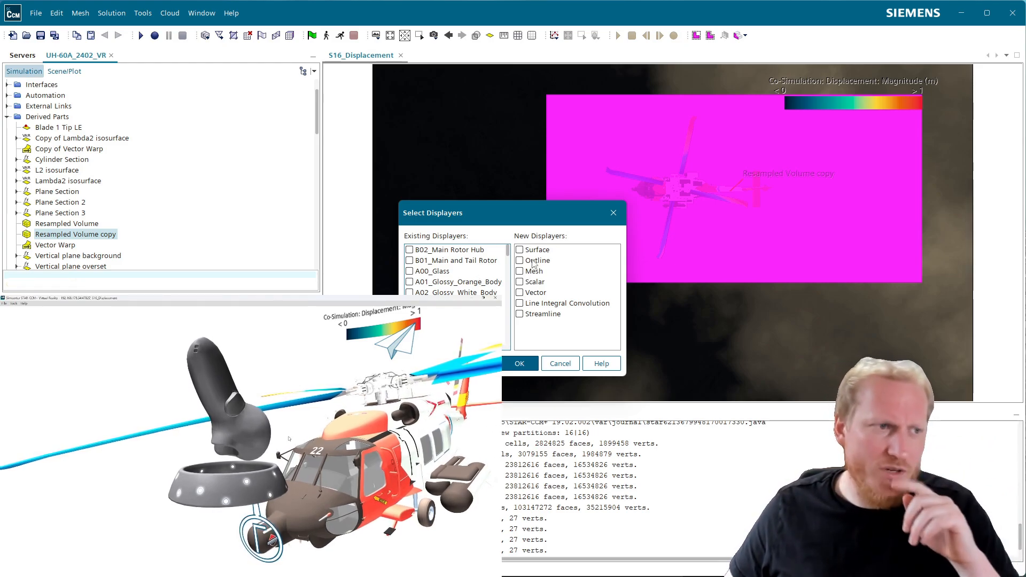
click(539, 294)
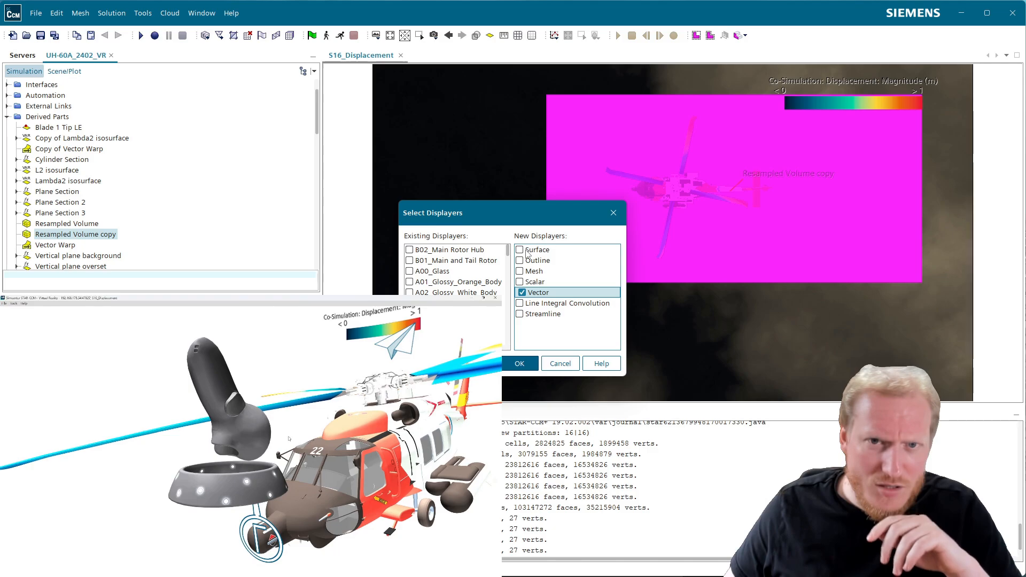
click(522, 364)
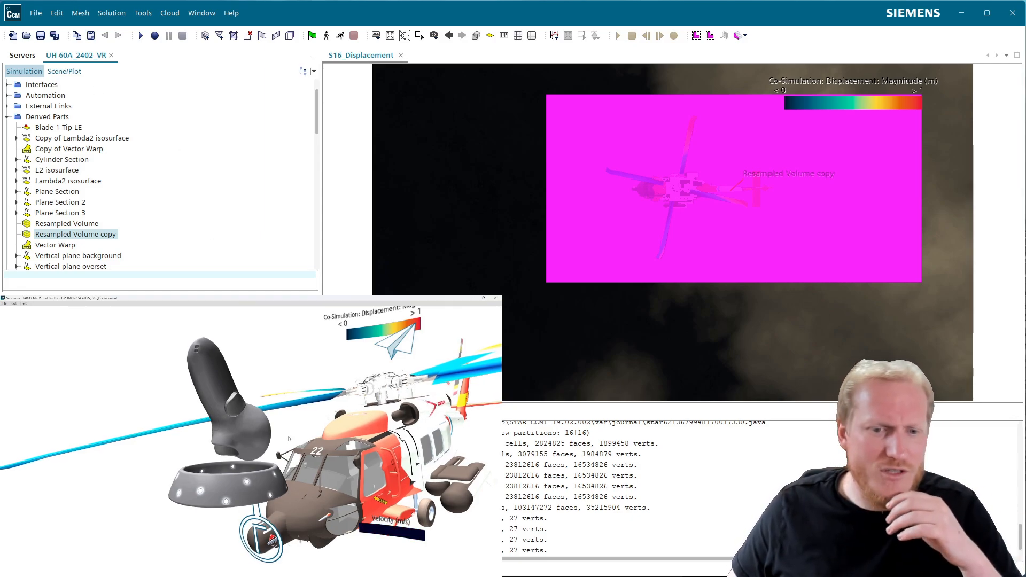
Switch to the Virtual Reality client and disconnect it from the simulation server.
key(alt+Tab)
drag(404, 51, 0, 193)
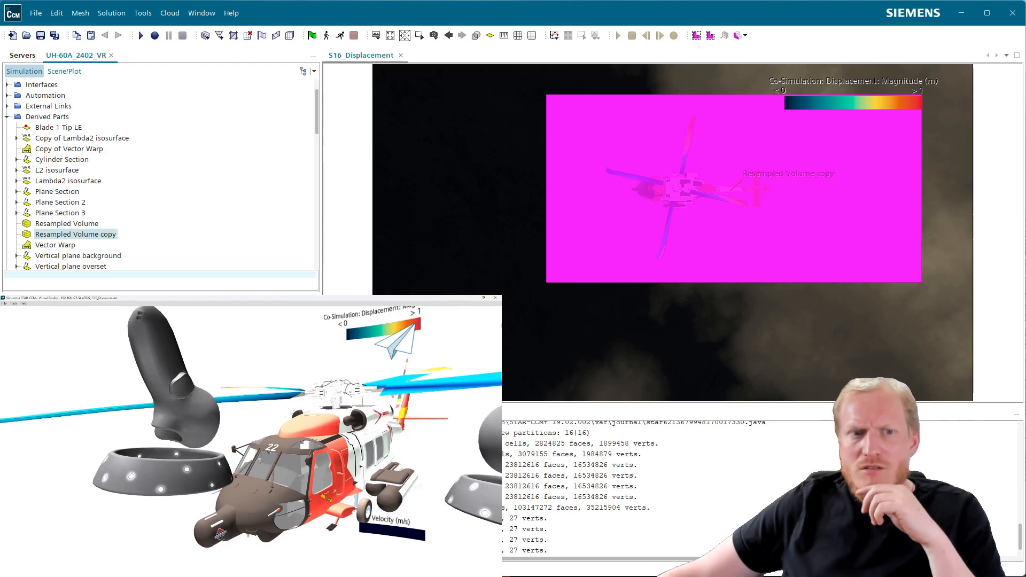
click(5, 303)
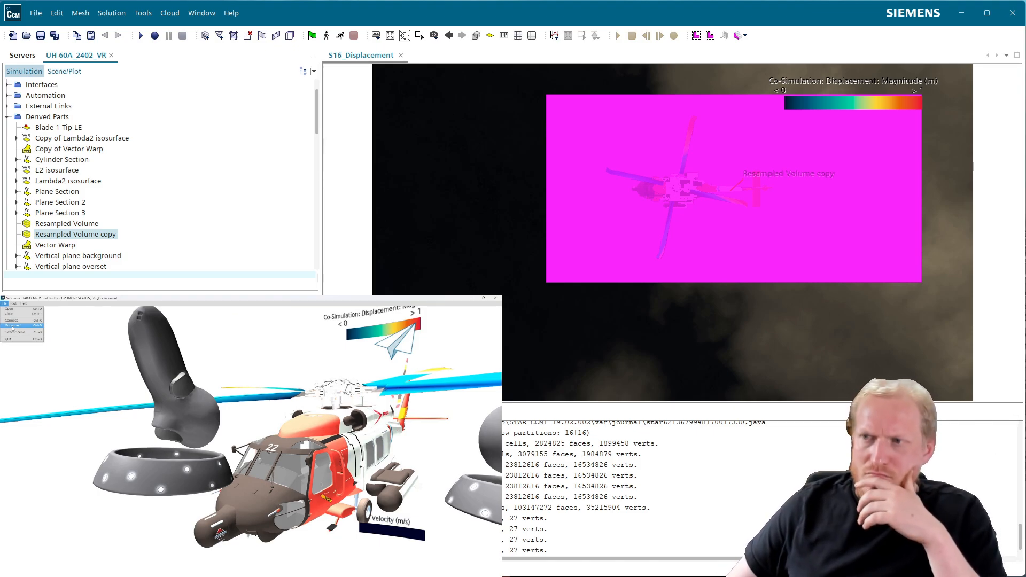
click(13, 326)
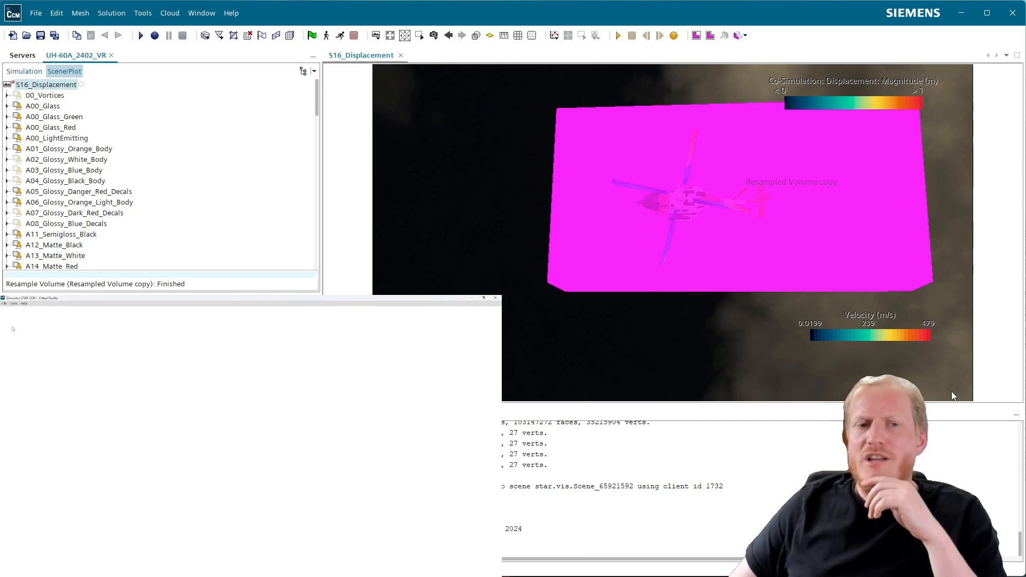
Rename the Vector 1 displayer of the S16_Displacement scene as VR-vector.
drag(737, 215, 648, 392)
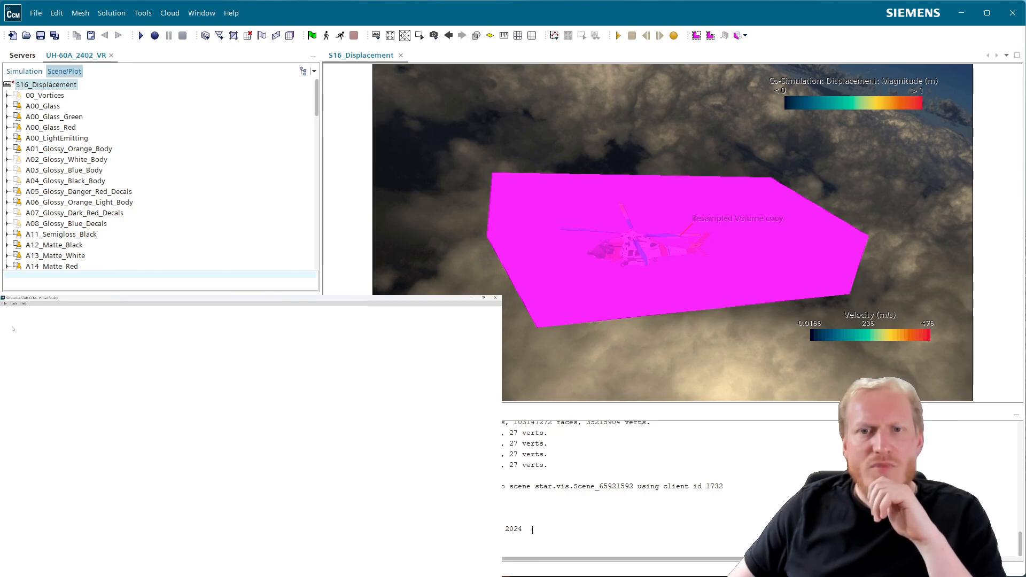
drag(602, 249, 588, 277)
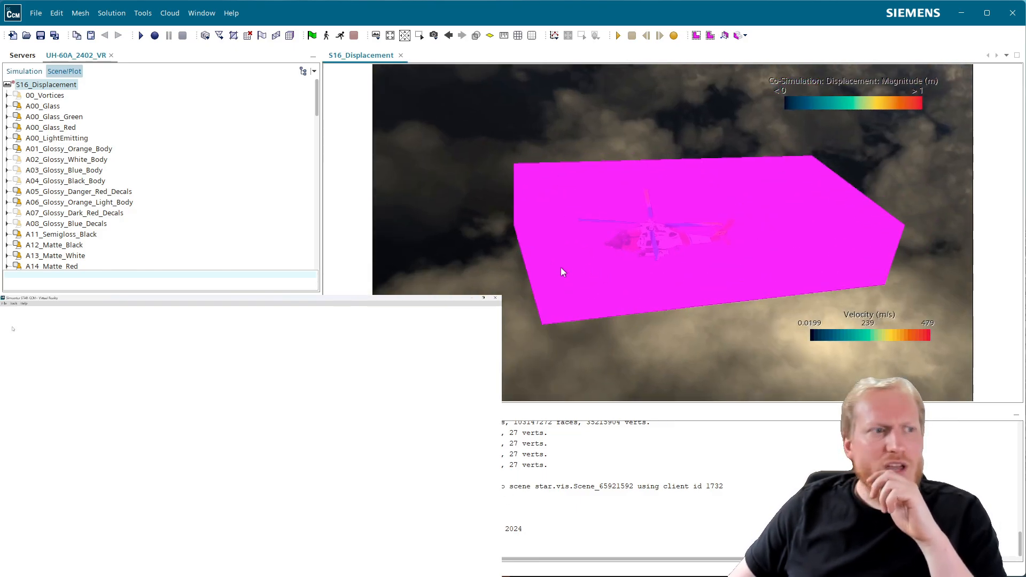
scroll(225, 146, down, 20)
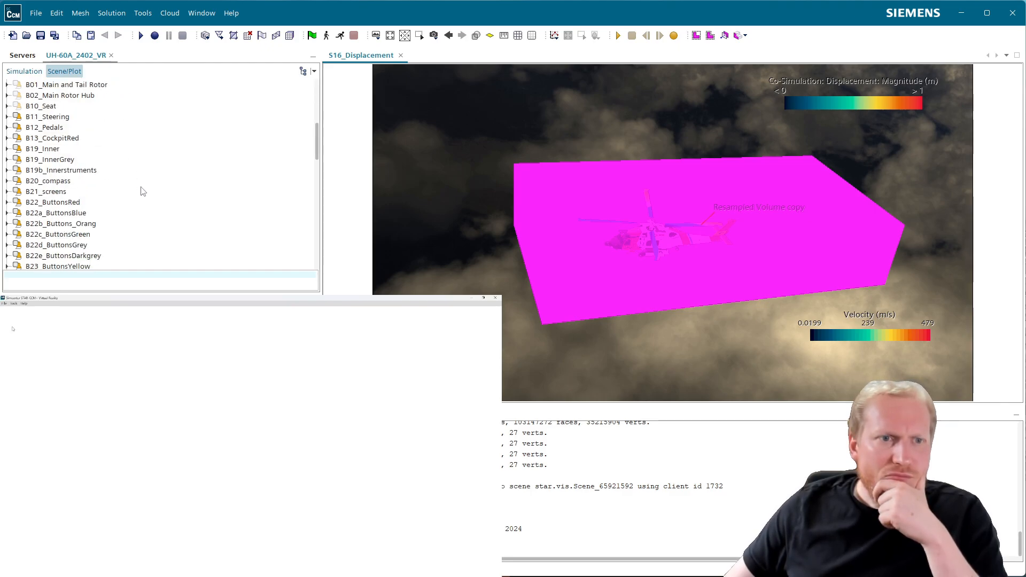
scroll(89, 167, down, 6)
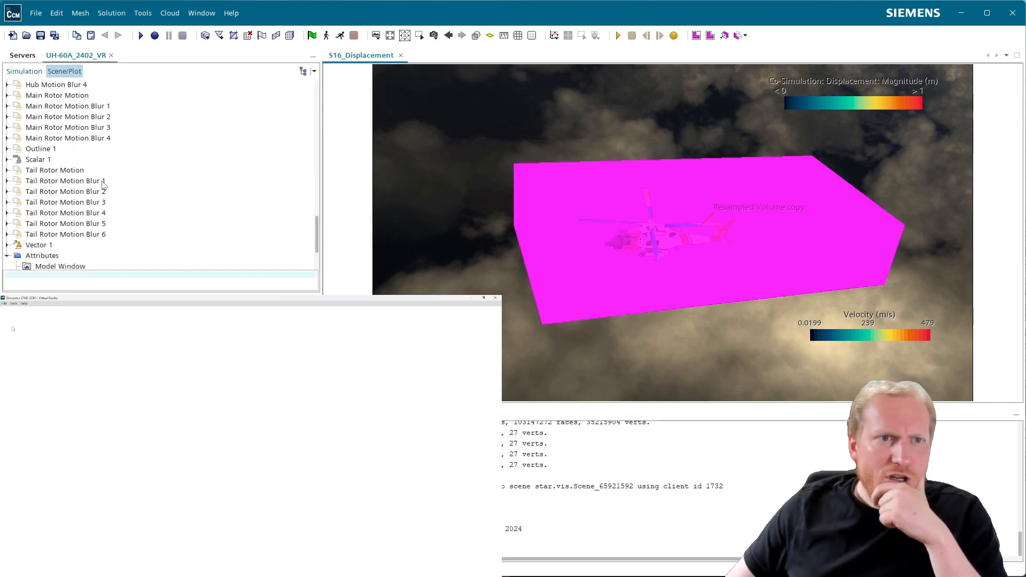
scroll(74, 197, up, 4)
scroll(73, 198, down, 4)
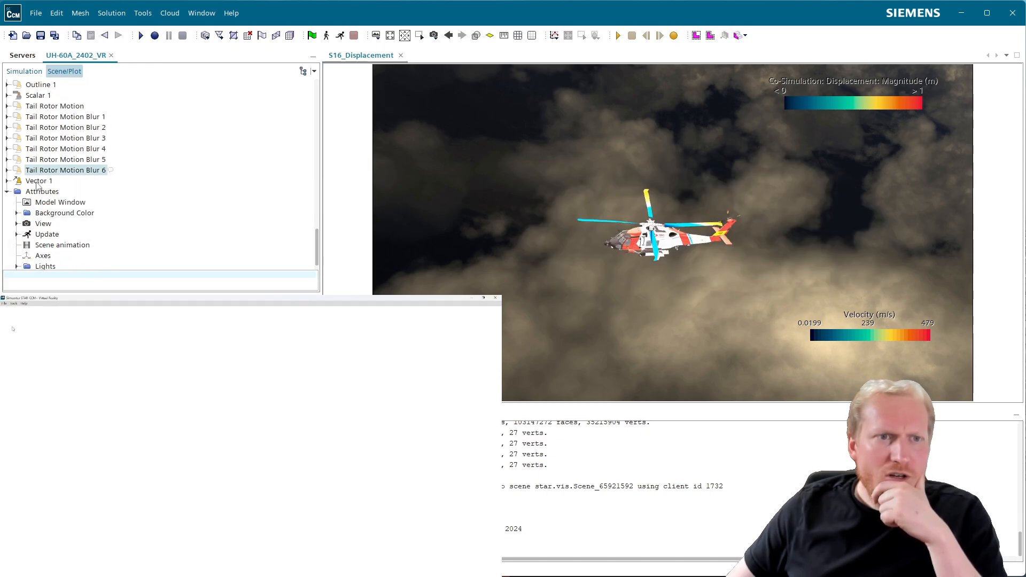
click(39, 180)
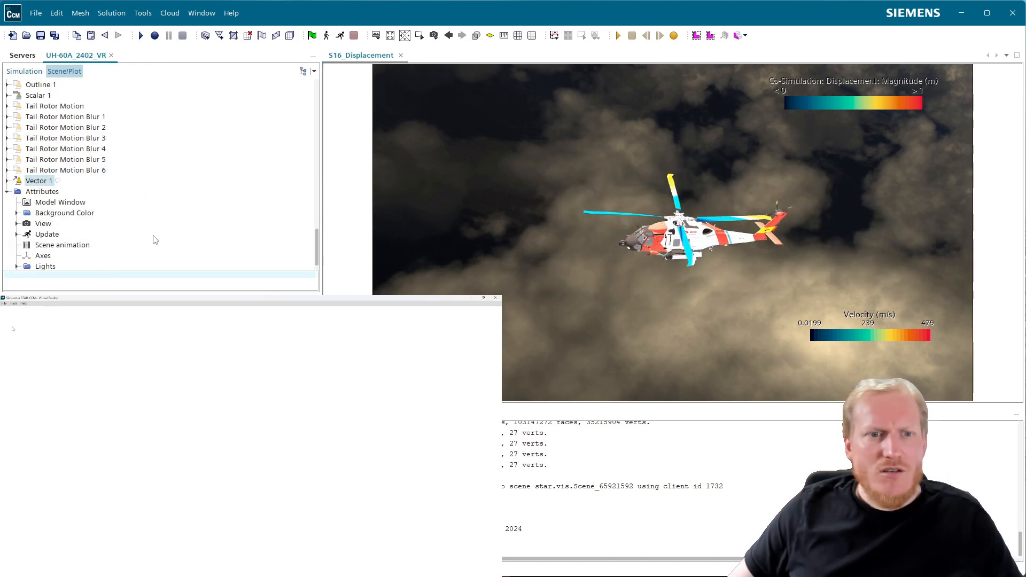
click(37, 181)
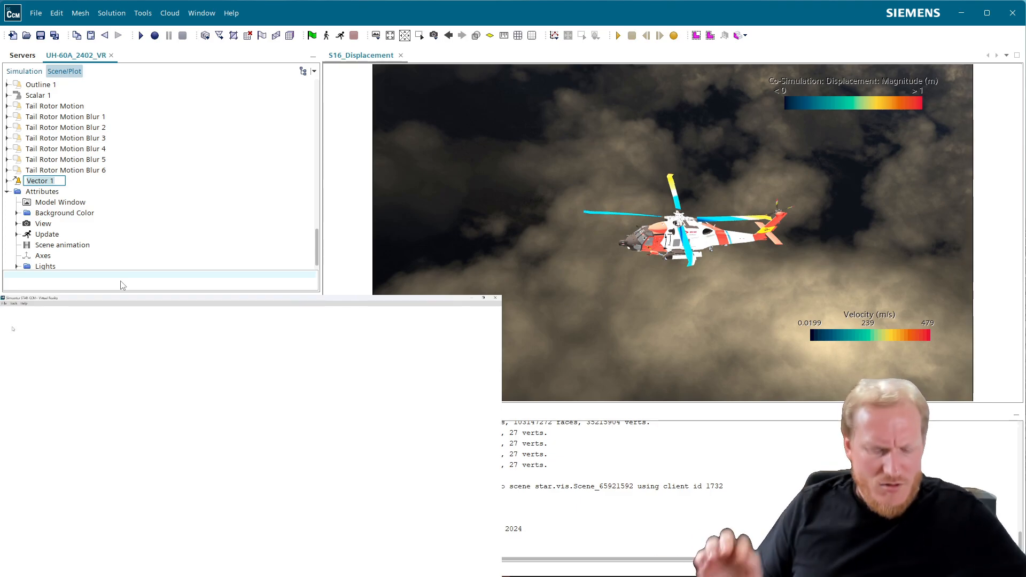
text(VR)
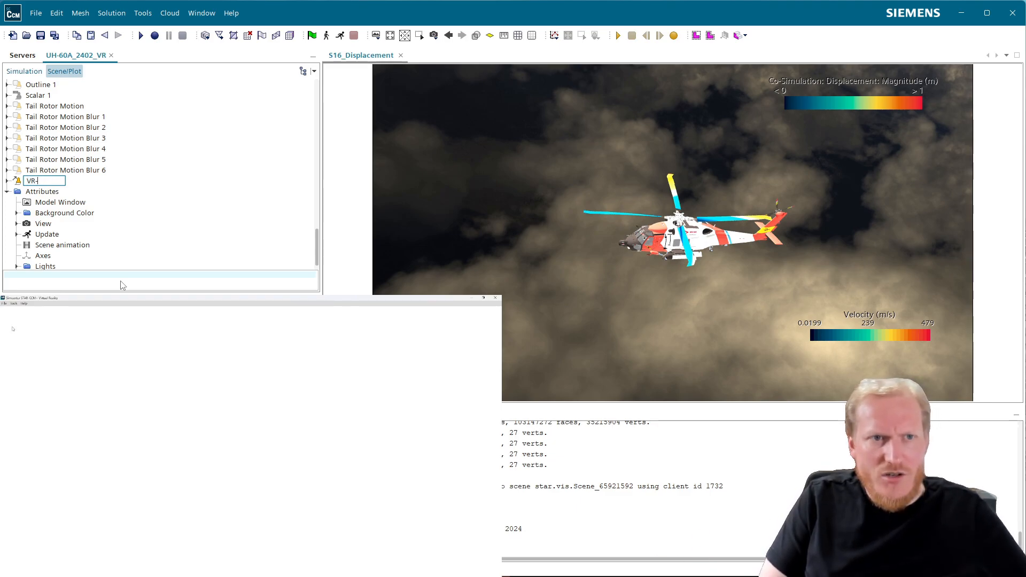
text(-vectoor)
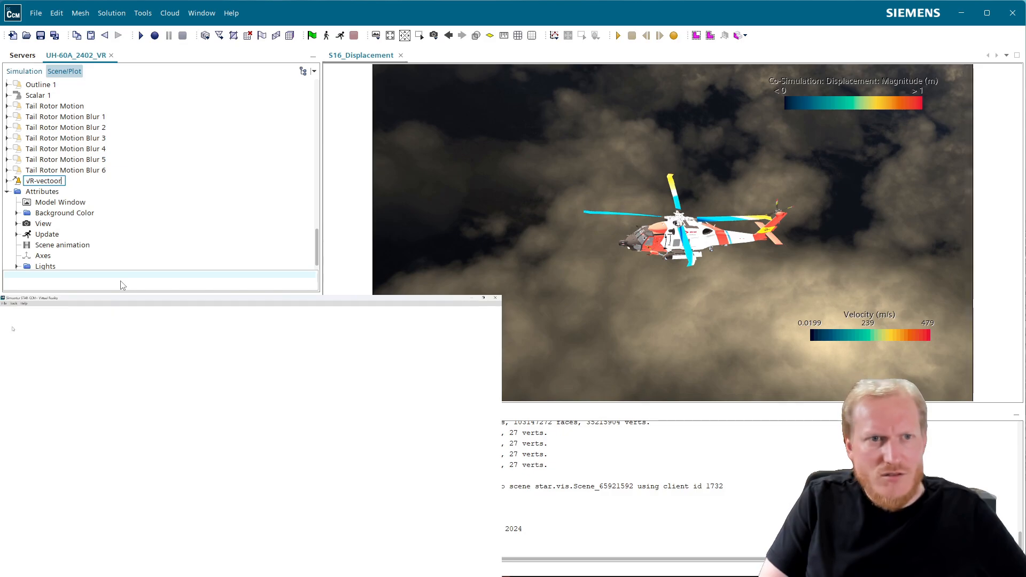
key(Return)
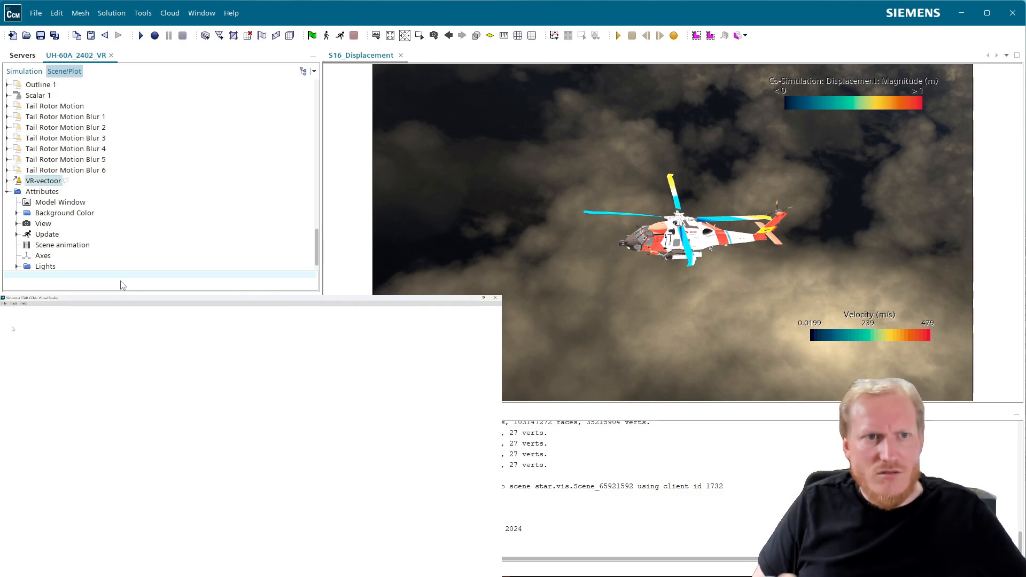
key(F2)
key(Left)
key(BackSpace)
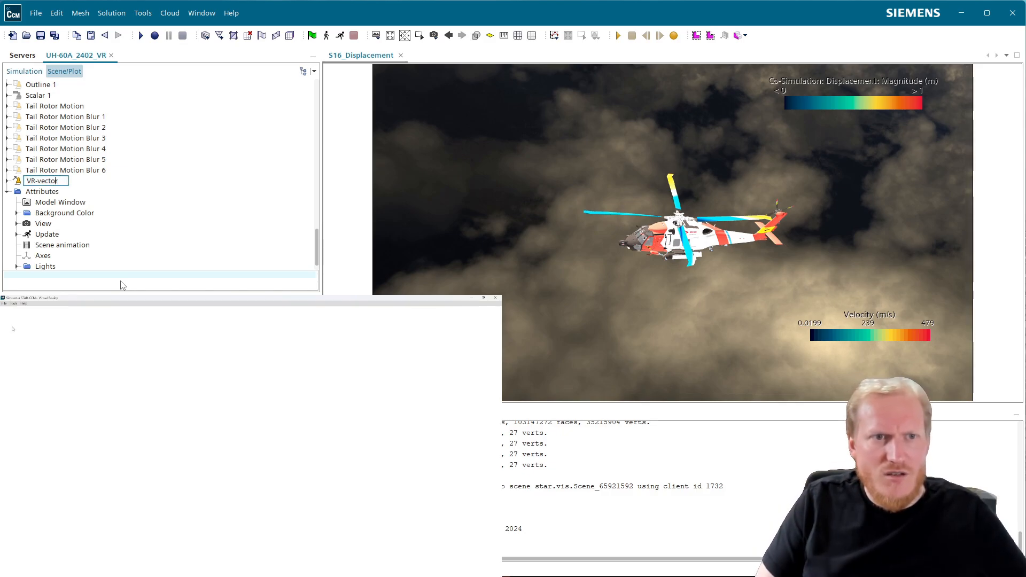
key(Return)
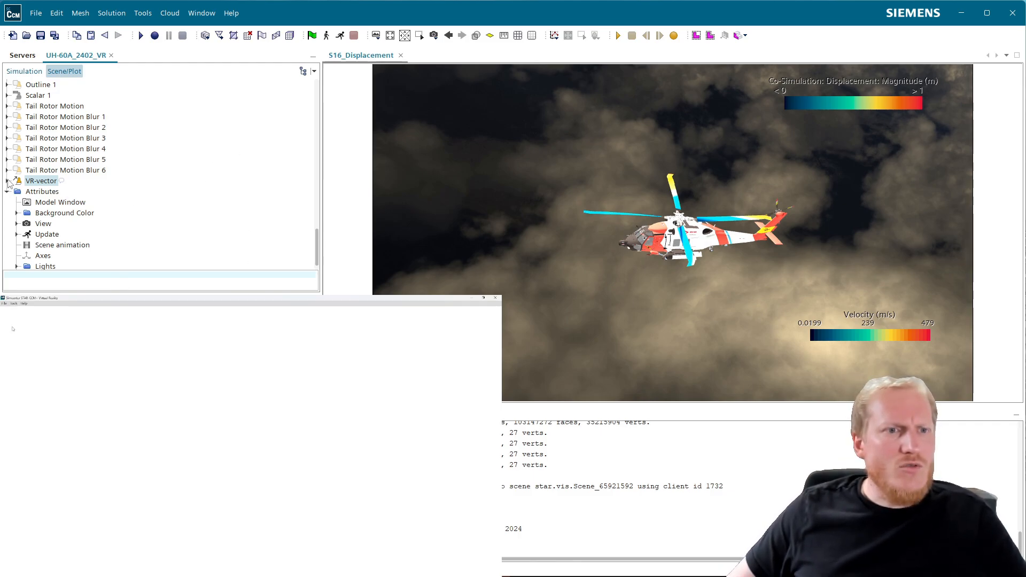
Expand the VR-vector displayer, check the part assigned to it, and select its Vector Field.
click(7, 181)
click(16, 192)
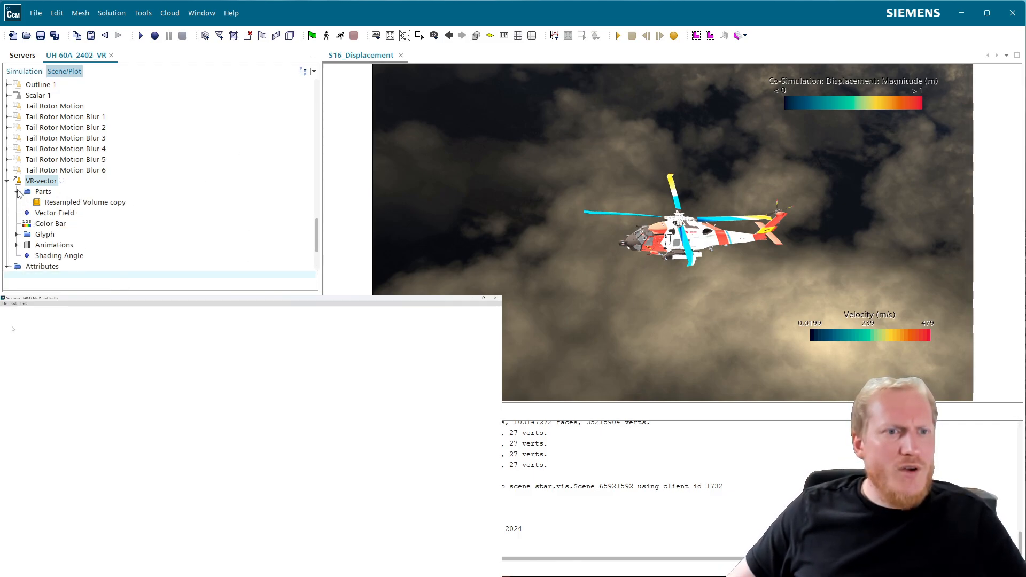
click(84, 202)
click(59, 213)
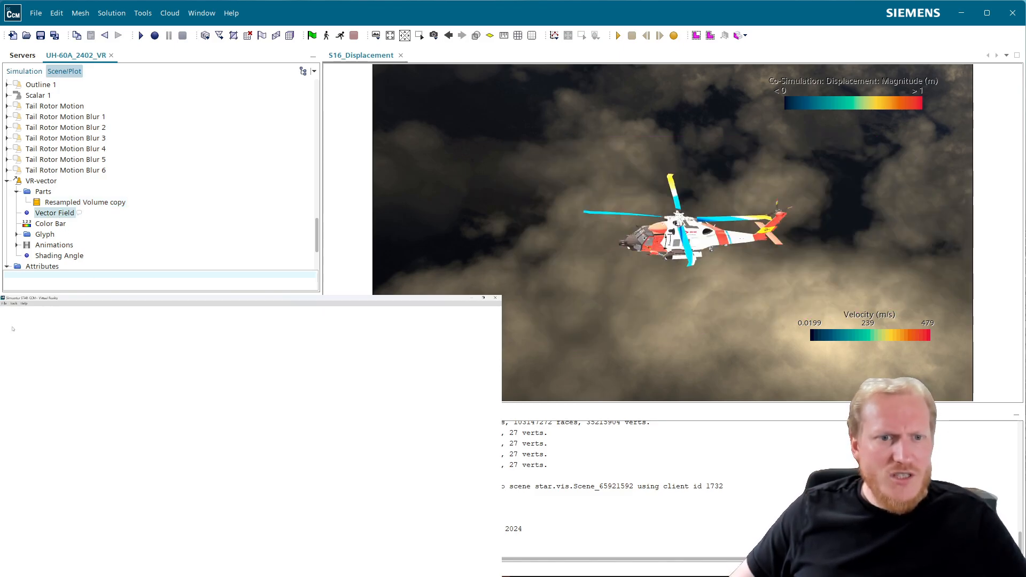
Give the VR-vector color bar a black-purple-orange-white color map, a 0 to 480 m/s velocity range and an upright placement in the scene's upper-left corner.
click(44, 225)
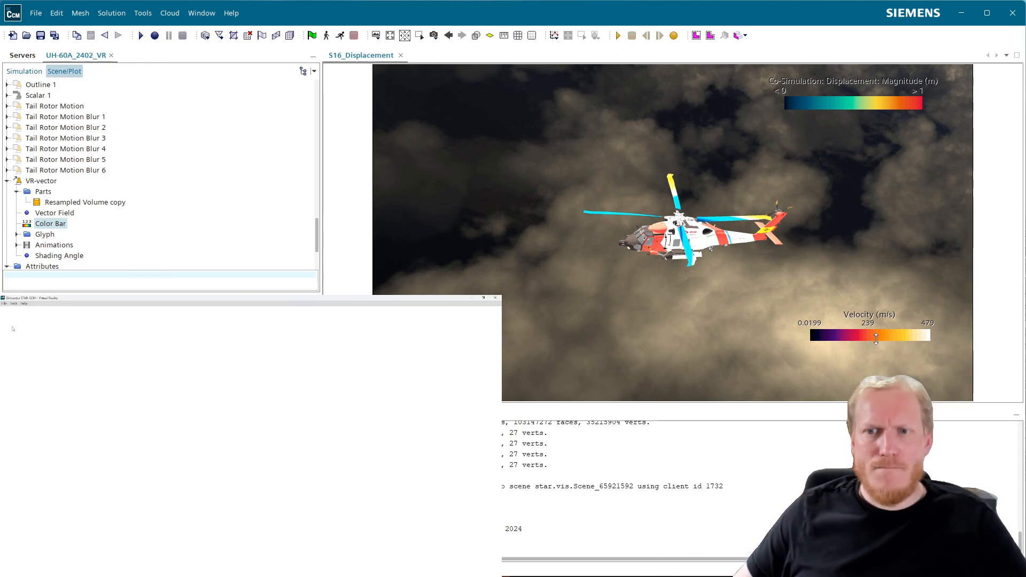
drag(870, 335, 469, 366)
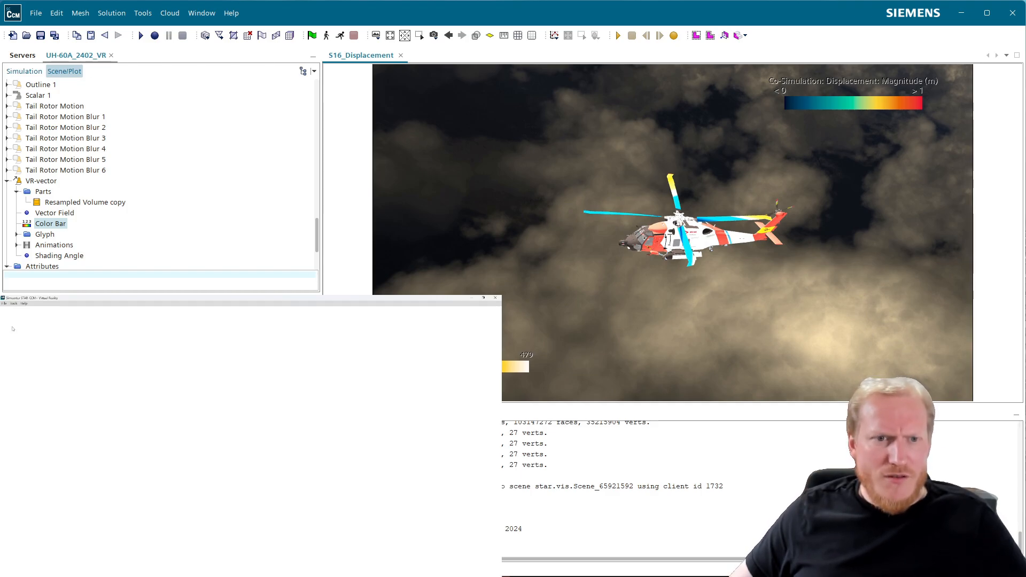
click(62, 214)
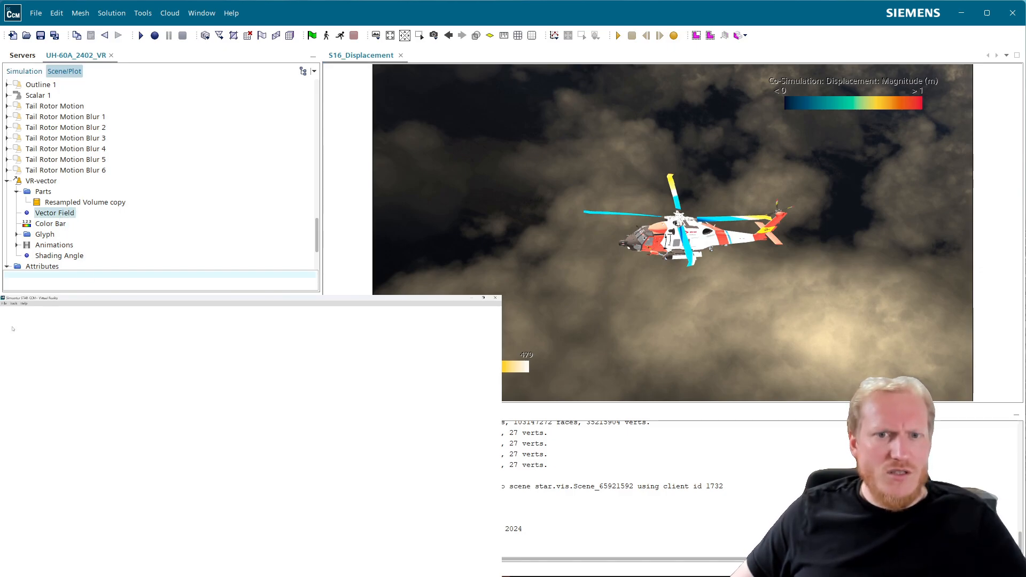
click(589, 461)
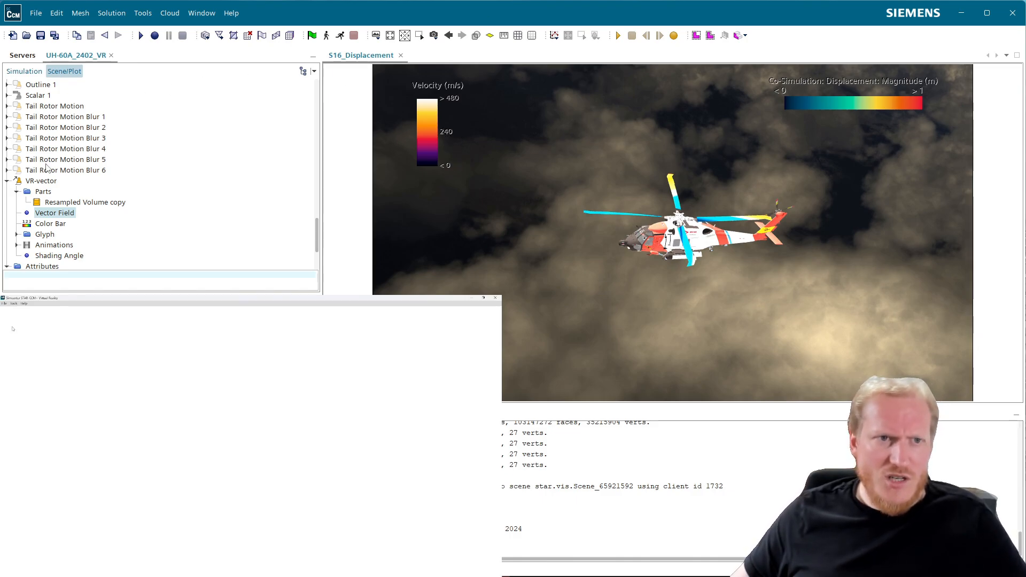
click(54, 225)
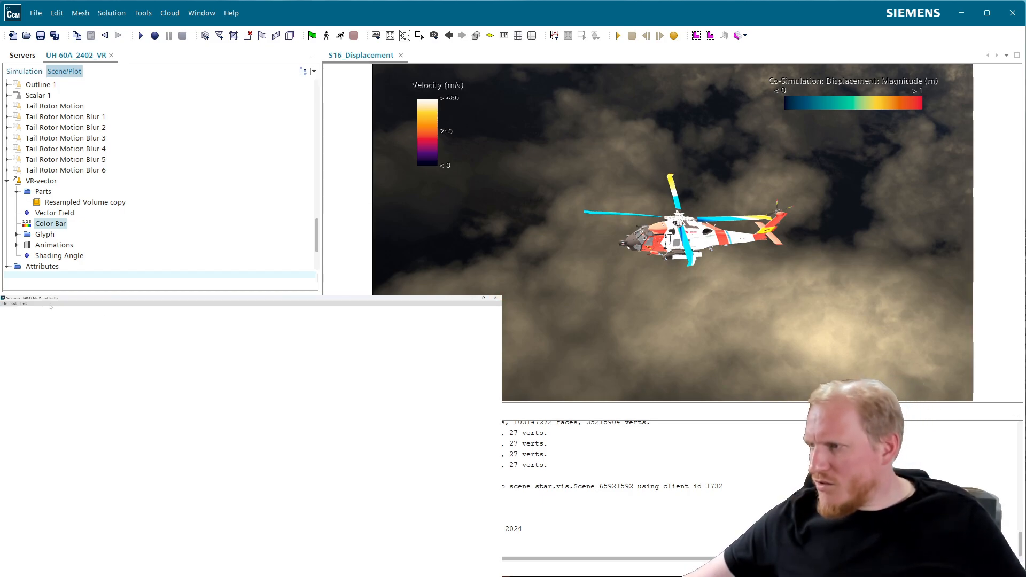
Reconnect the Virtual Reality client to the simulation server and load the S16_Displacement scene.
click(5, 303)
click(10, 321)
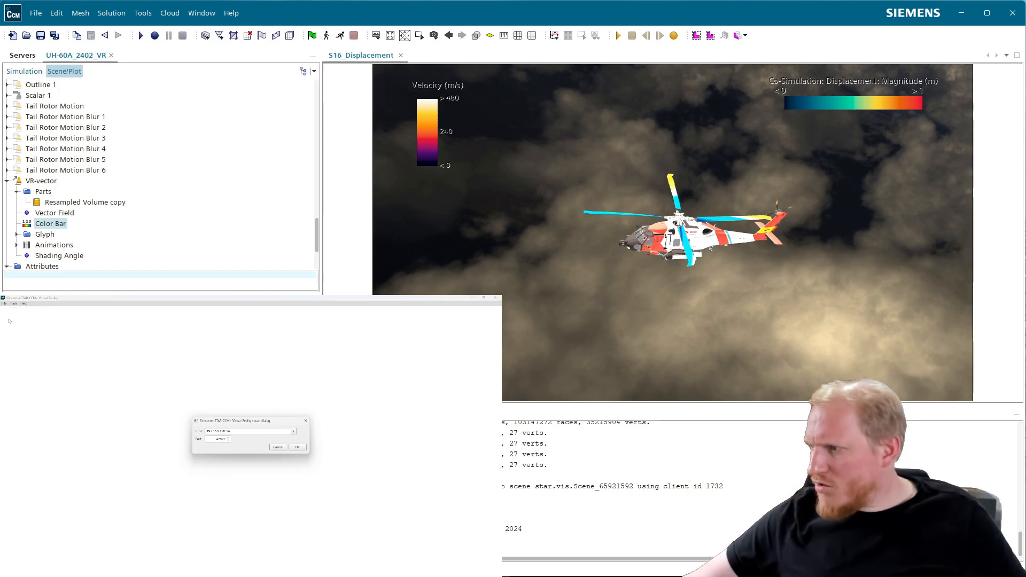
click(295, 447)
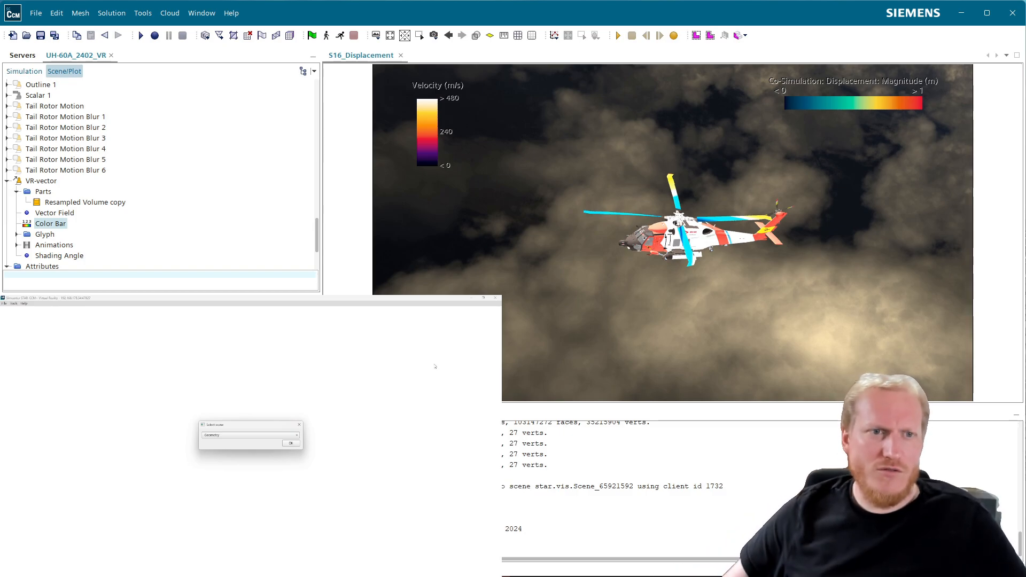
click(61, 212)
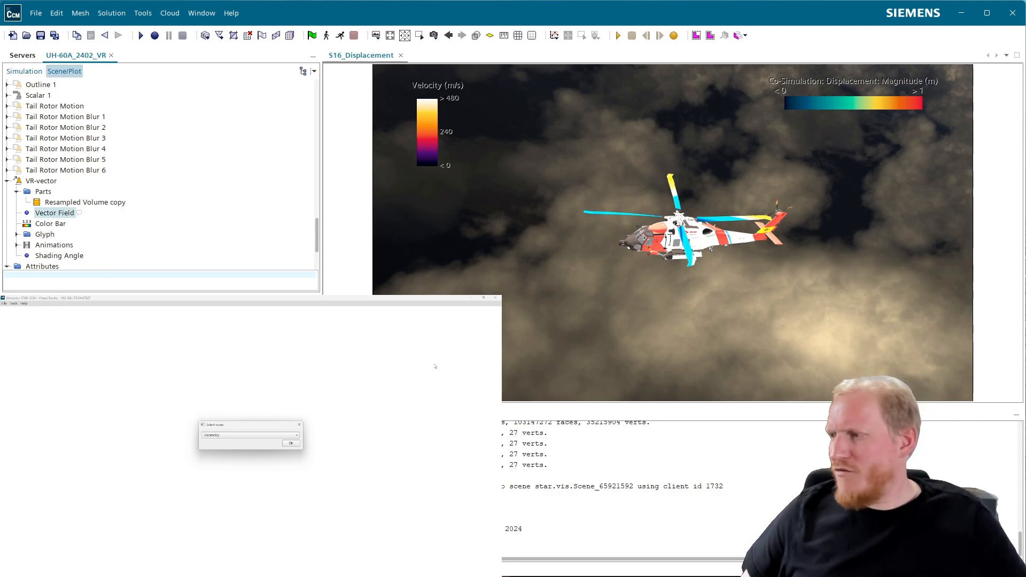
click(277, 438)
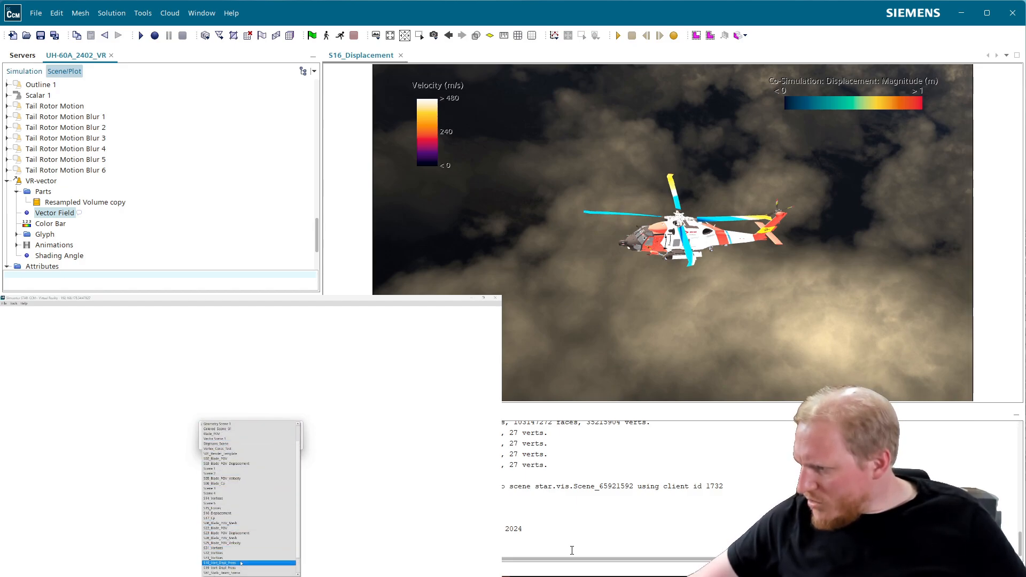
click(232, 514)
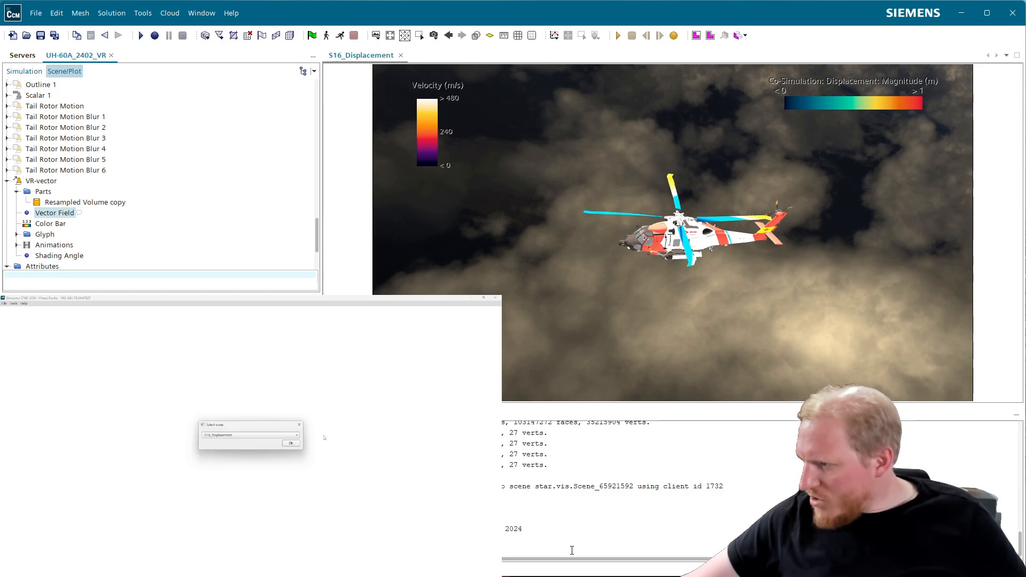
click(291, 443)
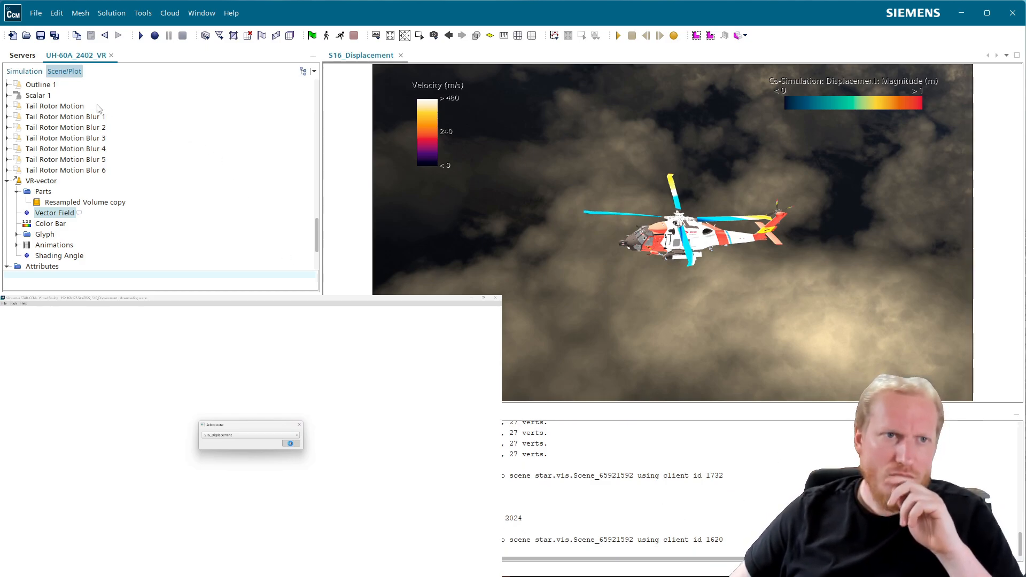
Return to the simulation tree and expand its Tools folder.
click(24, 71)
scroll(180, 217, down, 15)
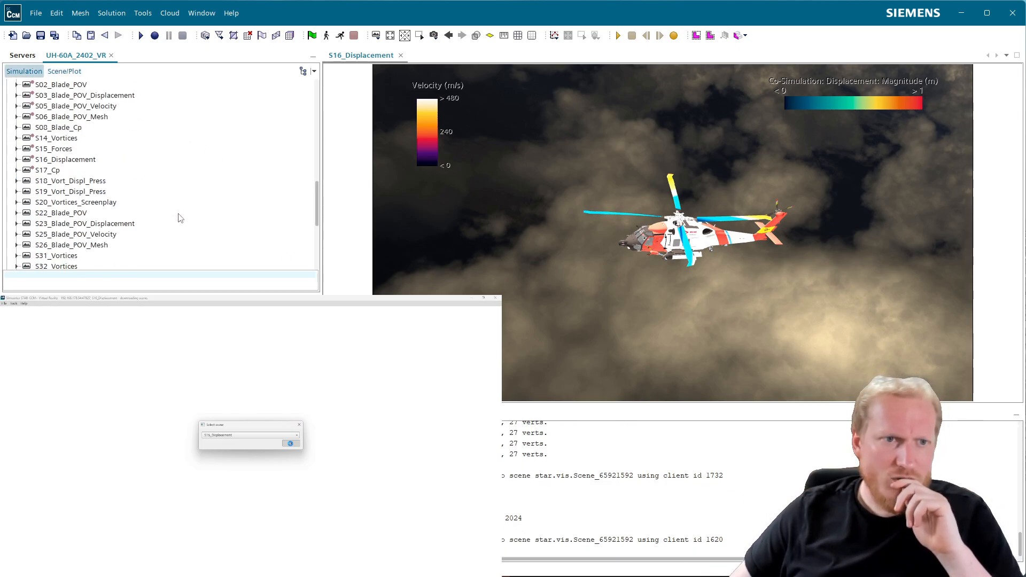
scroll(180, 218, down, 6)
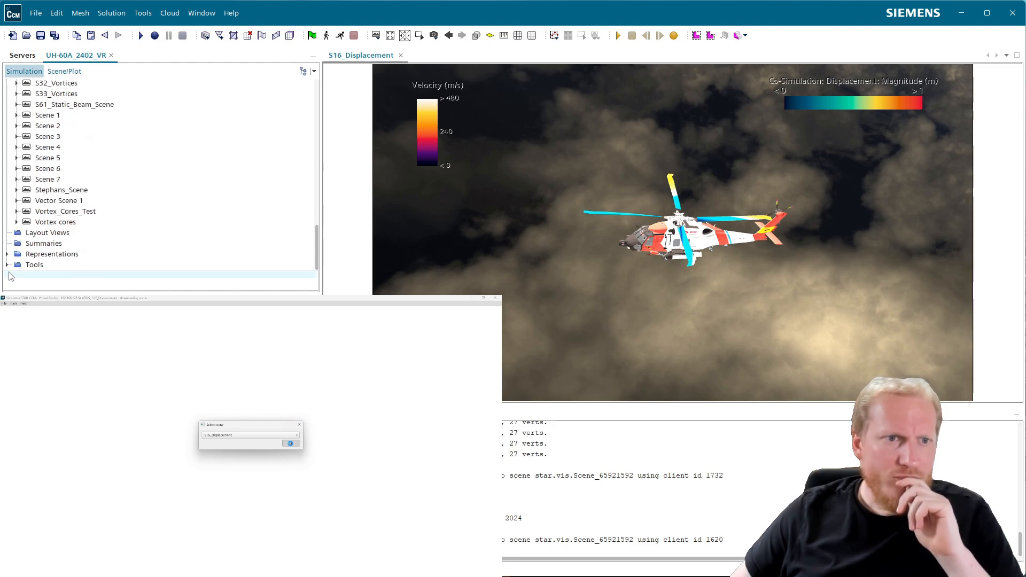
click(6, 264)
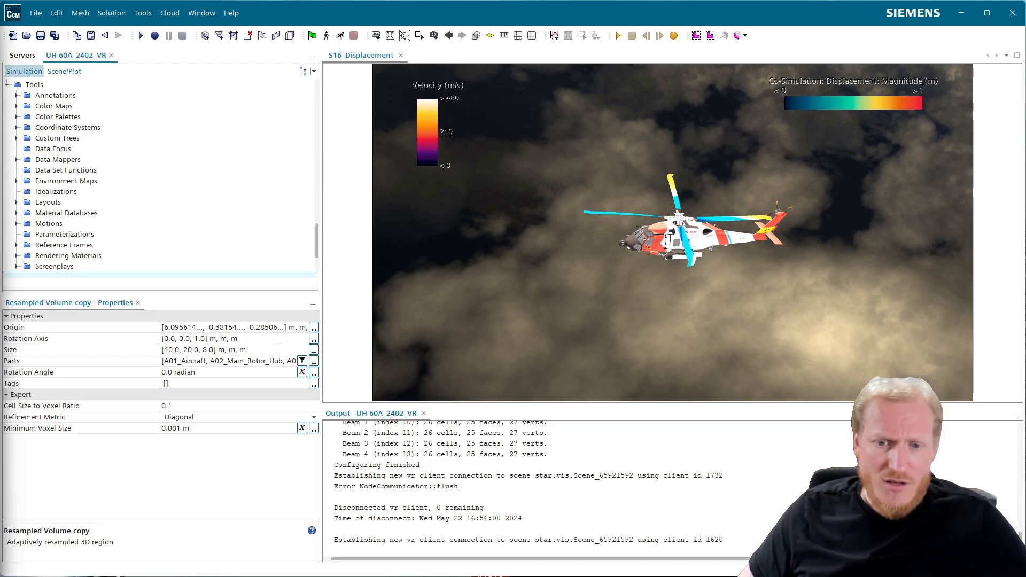
Switch to the web browser and search in a new tab for "simcenter rotorblade aeroelasticity".
key(alt+Tab)
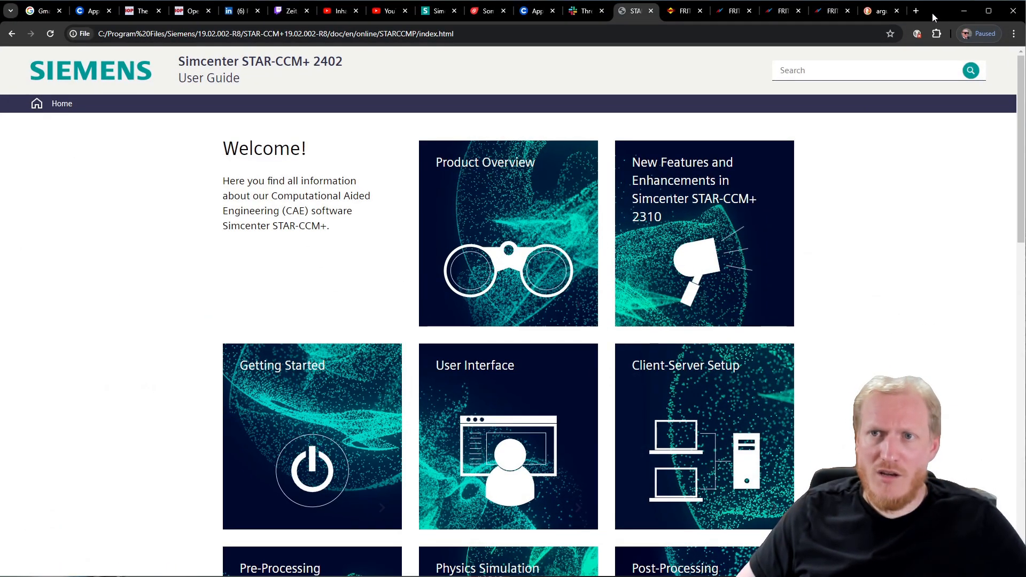
click(915, 12)
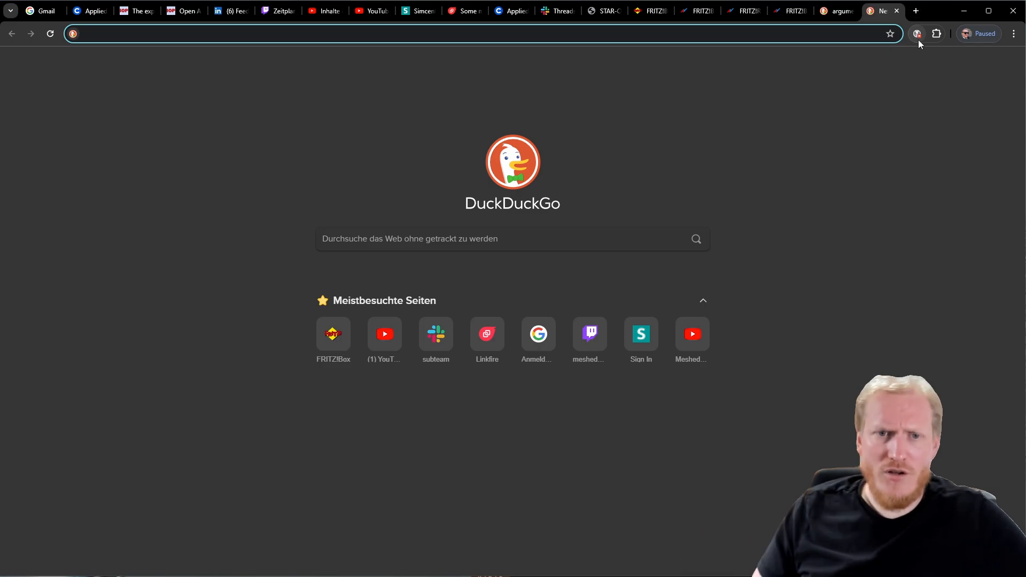
text(simcenter)
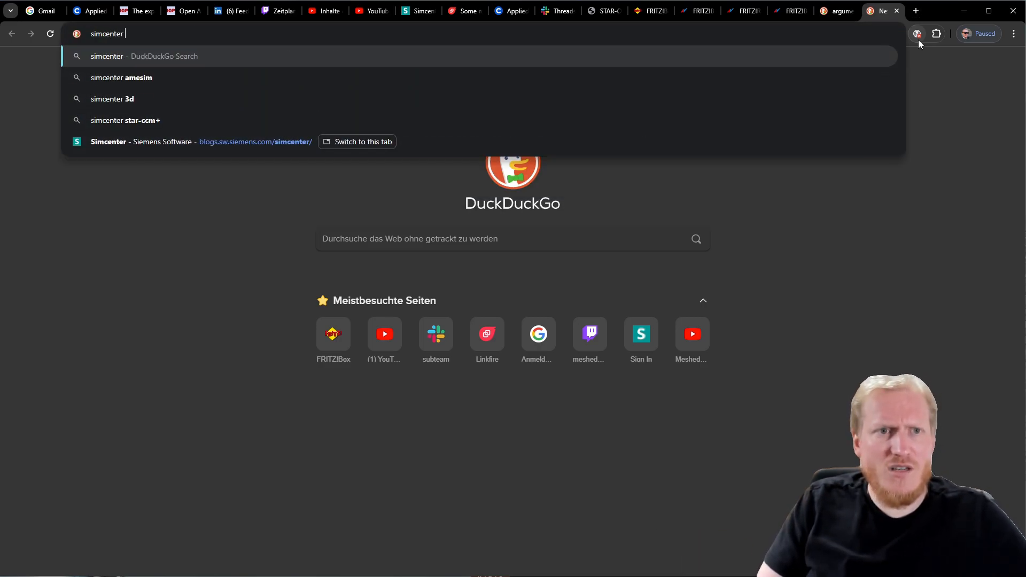
text( rot)
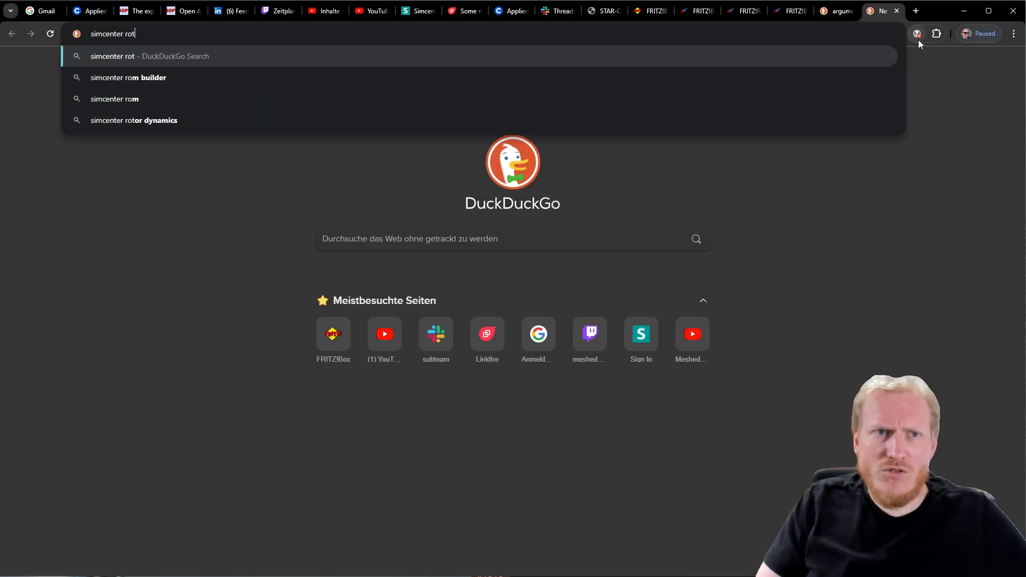
text(orblad)
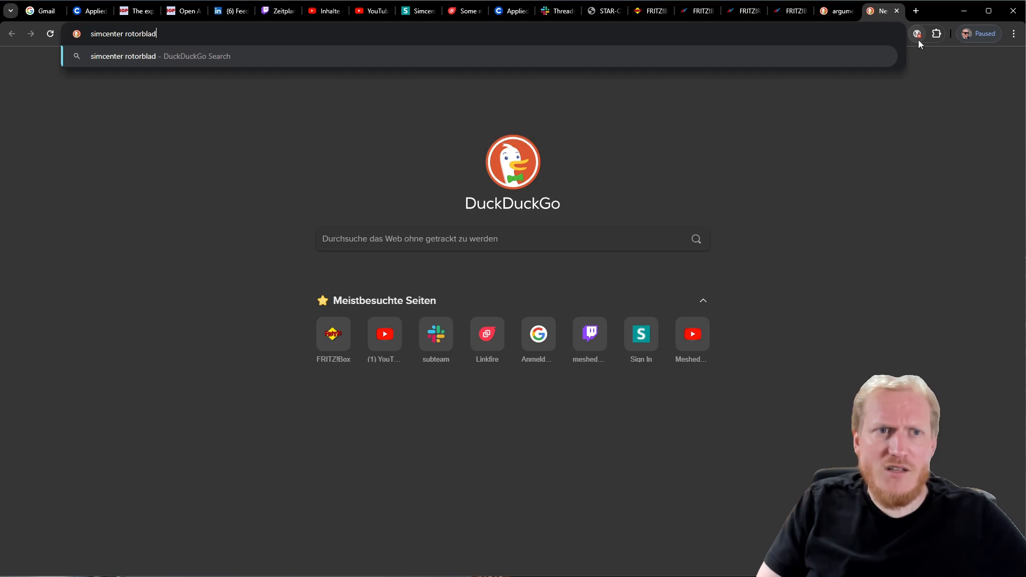
text(e aeroelasticity)
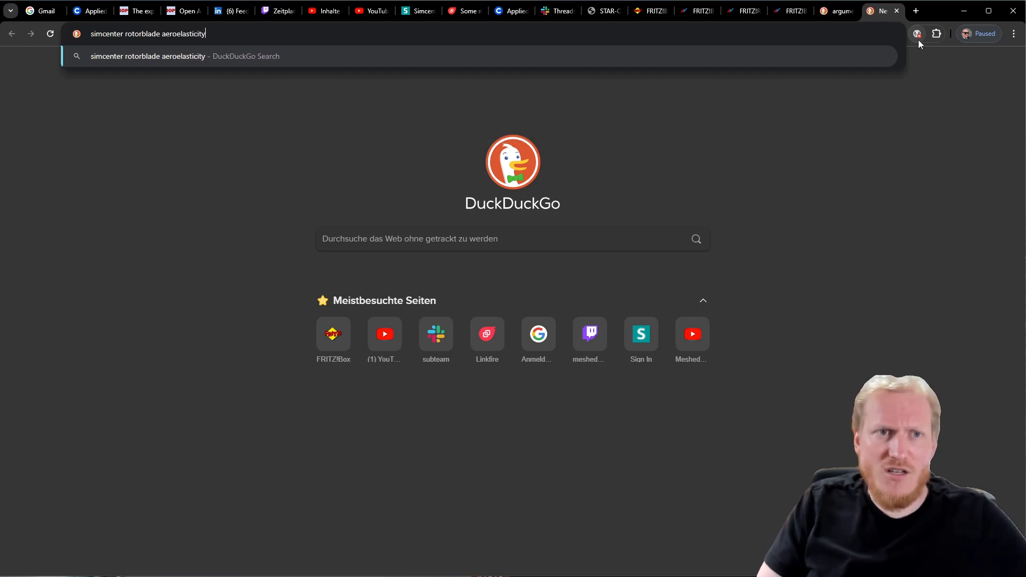
key(Return)
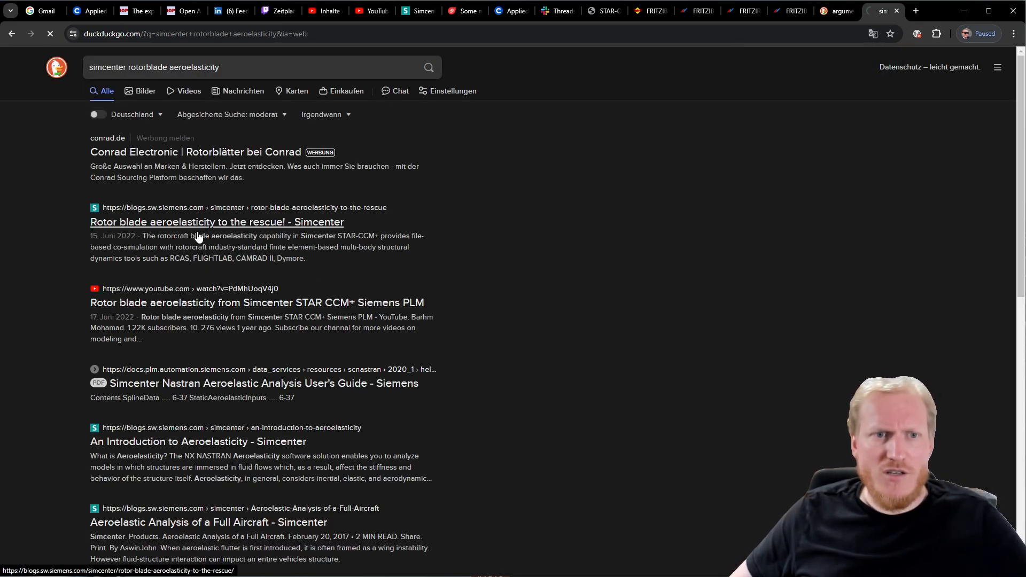
Open the Siemens blog article "Rotor blade aeroelasticity to the rescue!", rejecting cookies, and examine its introduction and authors line.
click(216, 222)
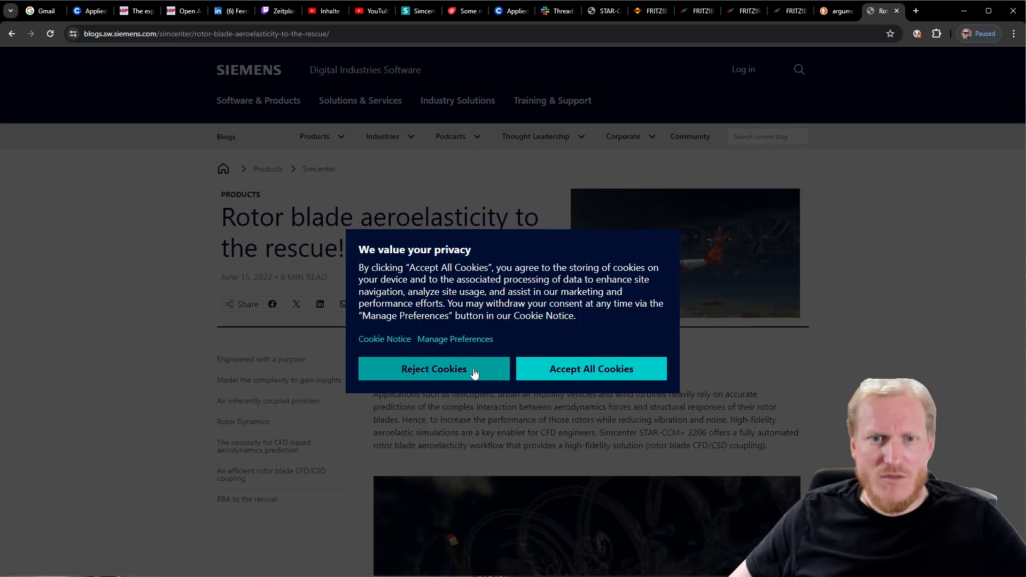
click(465, 369)
scroll(598, 383, down, 3)
scroll(596, 382, down, 3)
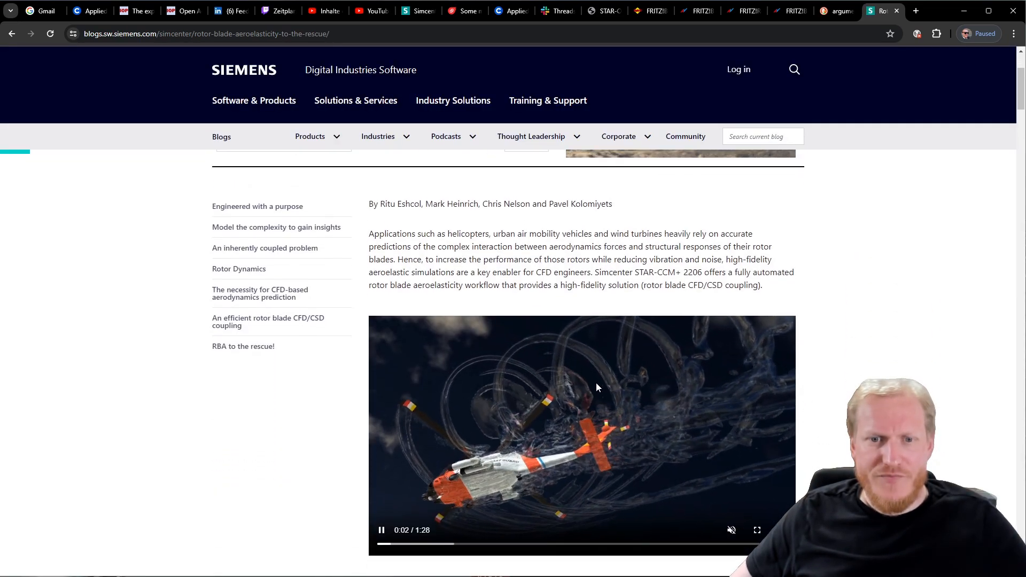
scroll(591, 382, down, 2)
scroll(583, 384, up, 6)
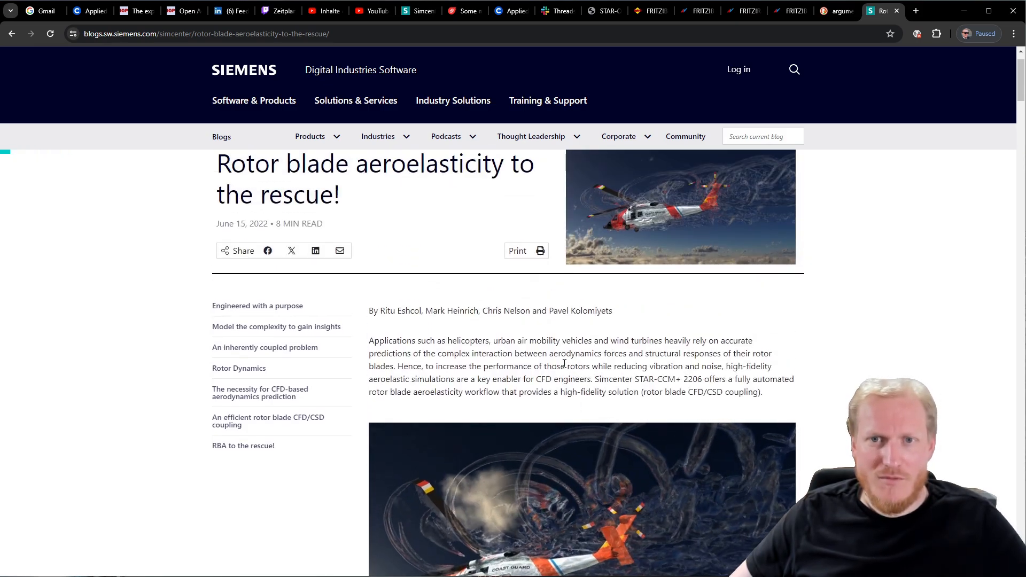
scroll(564, 364, down, 1)
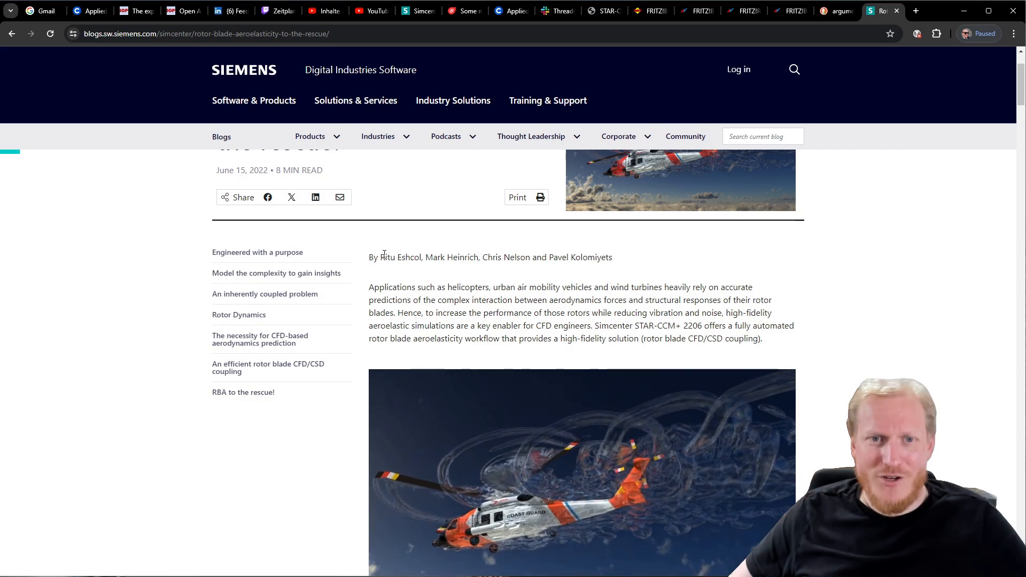
drag(381, 257, 622, 258)
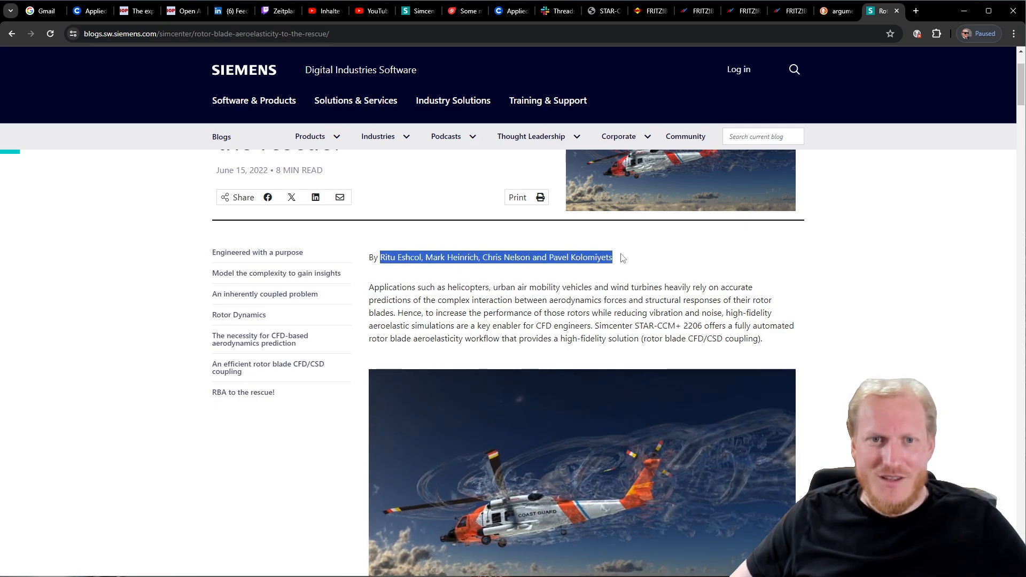
double_click(413, 257)
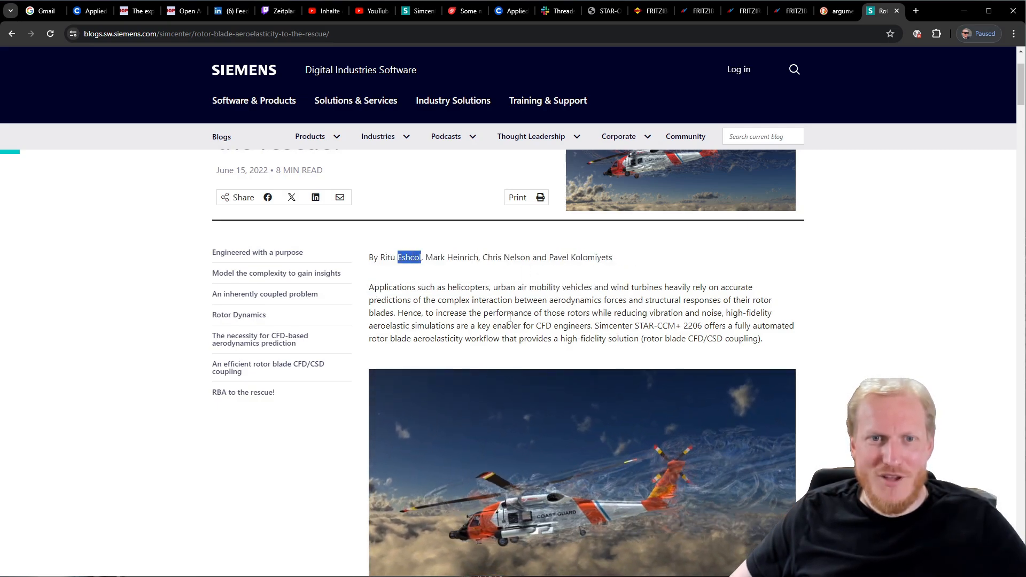
Read through the article's sections from the introduction to the efficient rotor blade CFD/CSD coupling workflow.
scroll(540, 326, down, 7)
scroll(539, 328, down, 12)
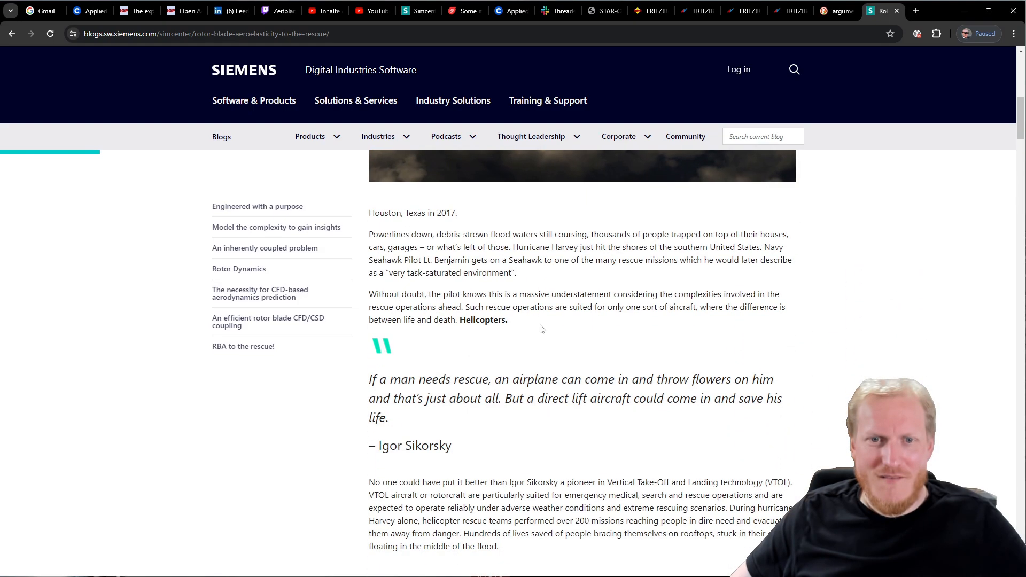
scroll(540, 325, down, 10)
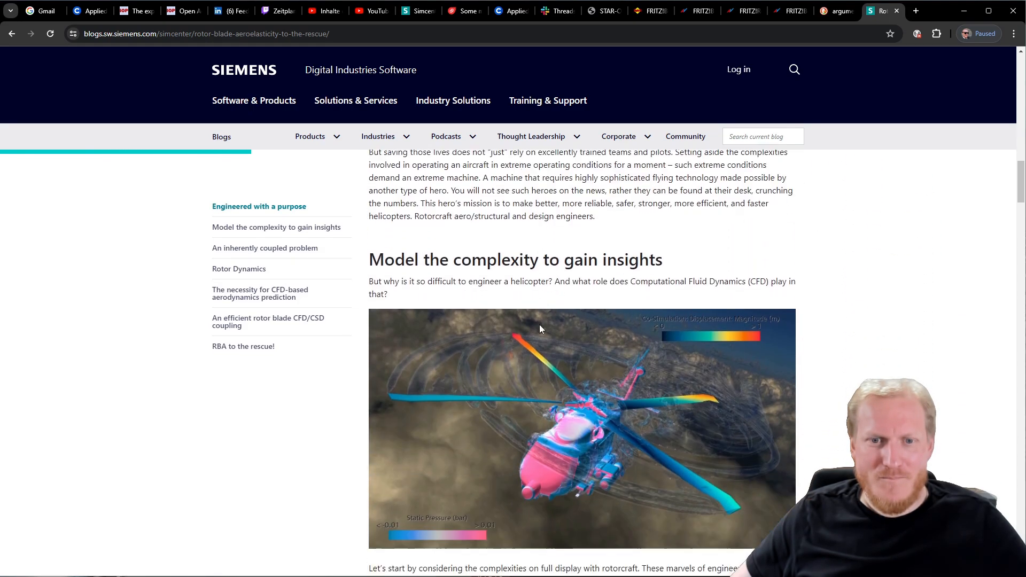
scroll(529, 331, down, 18)
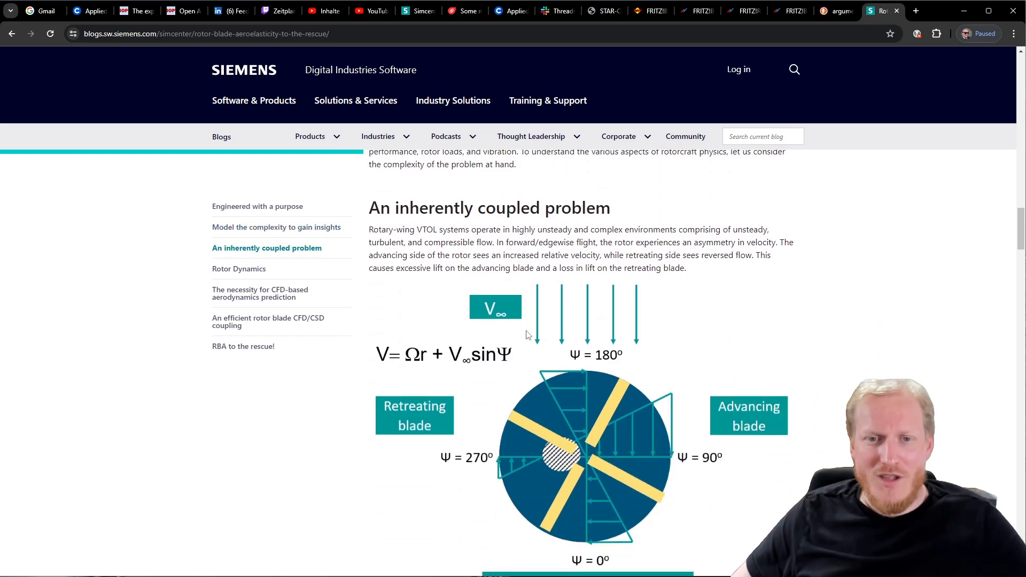
scroll(535, 331, down, 20)
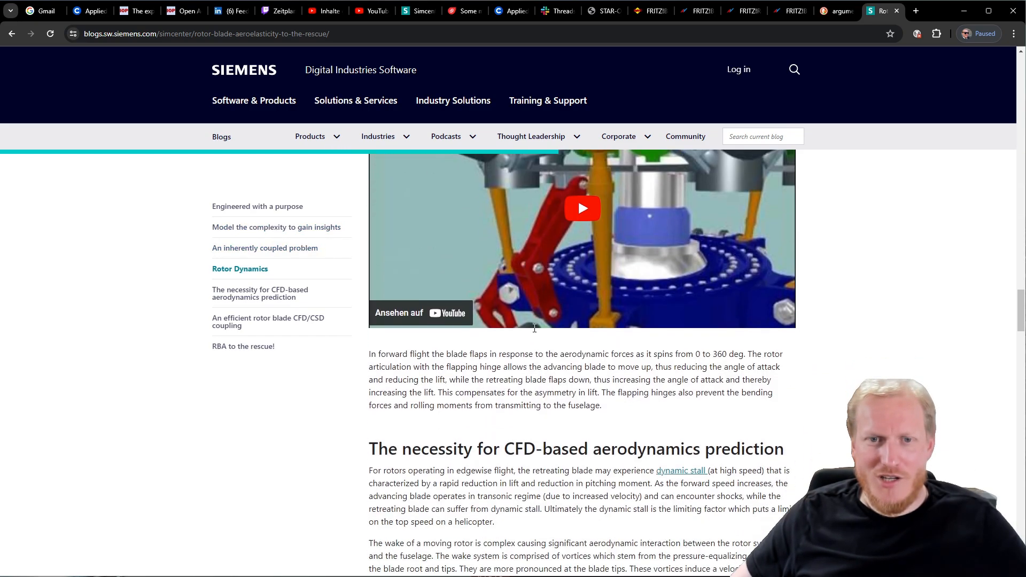
scroll(535, 315, down, 10)
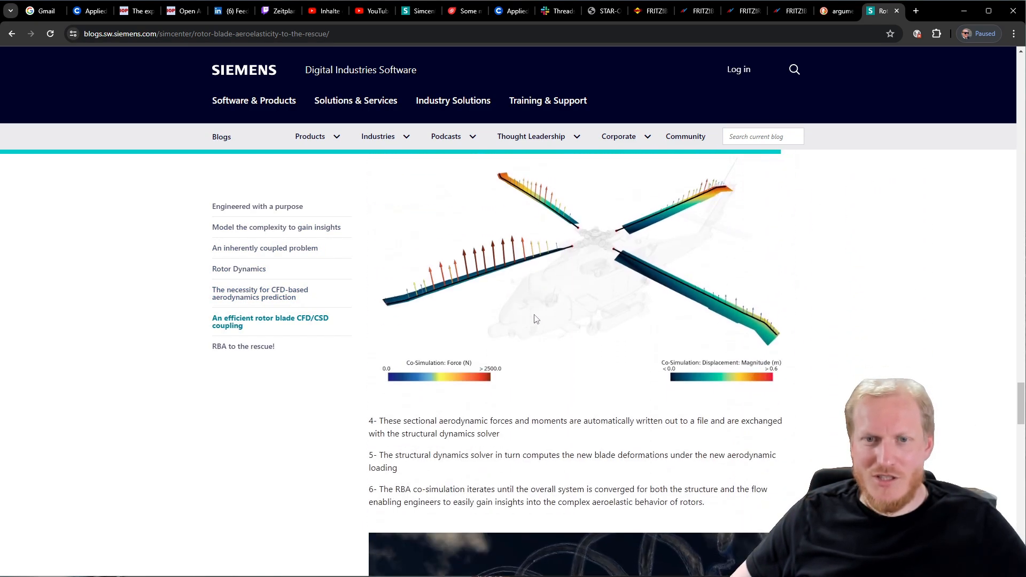
Select the article's web address and look through its closing RBA section and references.
click(338, 38)
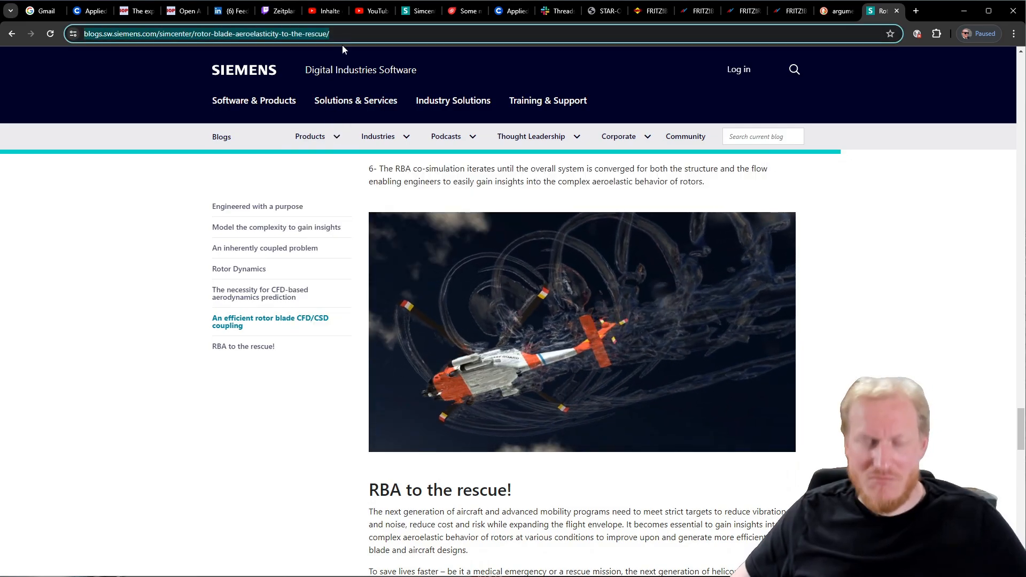
key(alt+Tab)
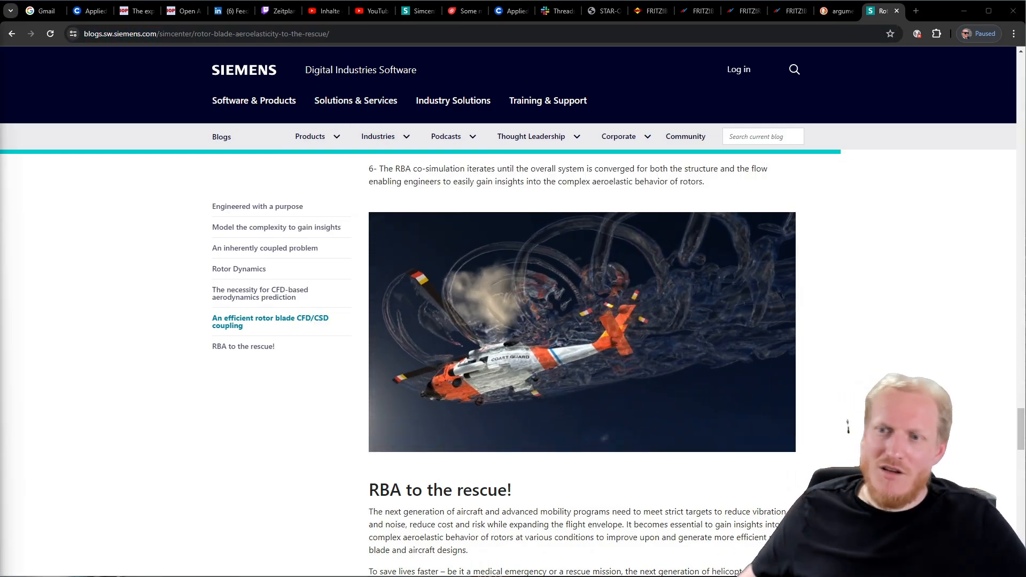
scroll(627, 415, down, 4)
scroll(626, 414, down, 6)
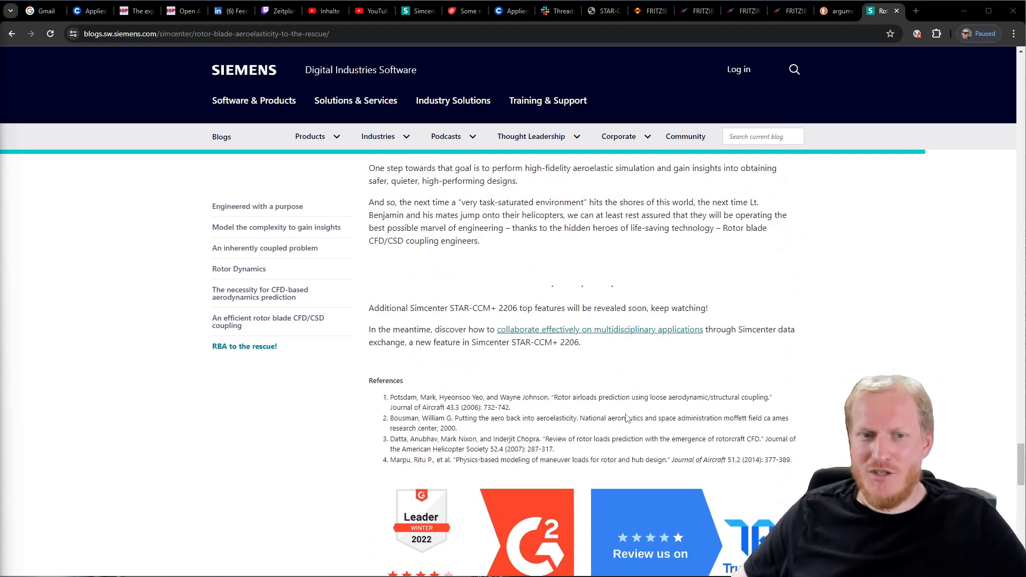
Look back over the article's RBA section and helicopter image, and switch back to STAR-CCM+.
scroll(626, 415, up, 1)
scroll(653, 406, up, 4)
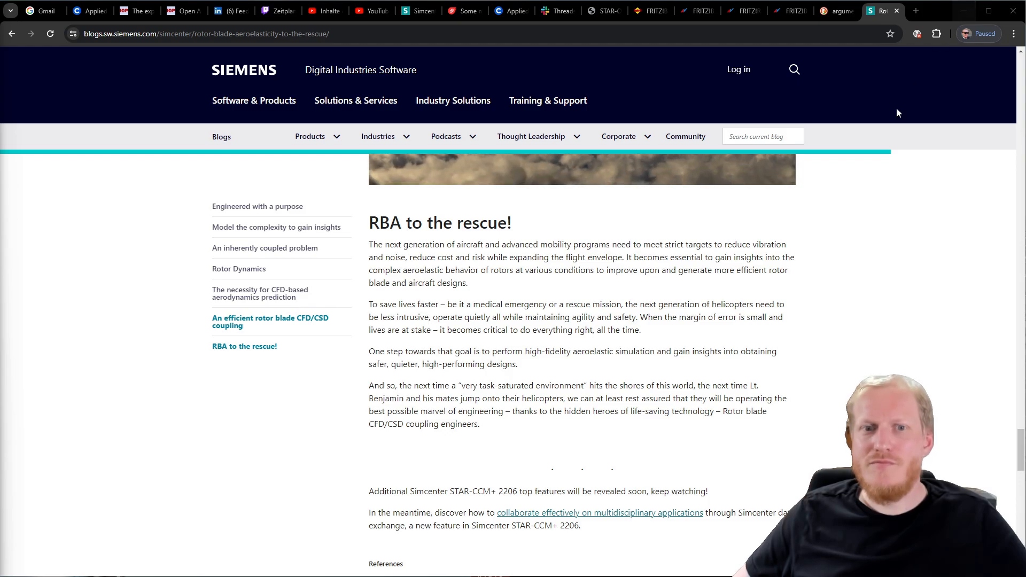
scroll(855, 203, up, 4)
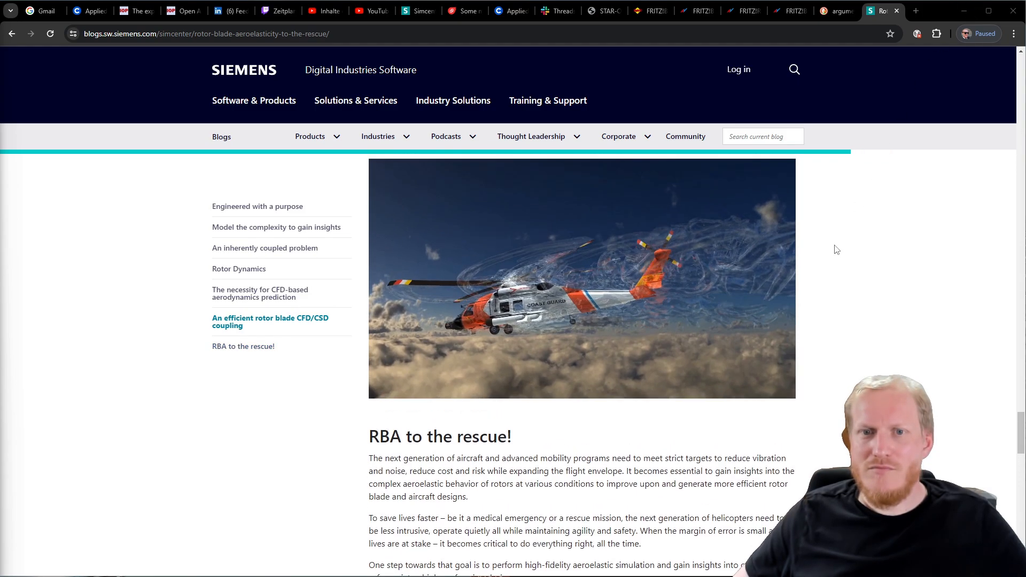
click(965, 14)
click(965, 14)
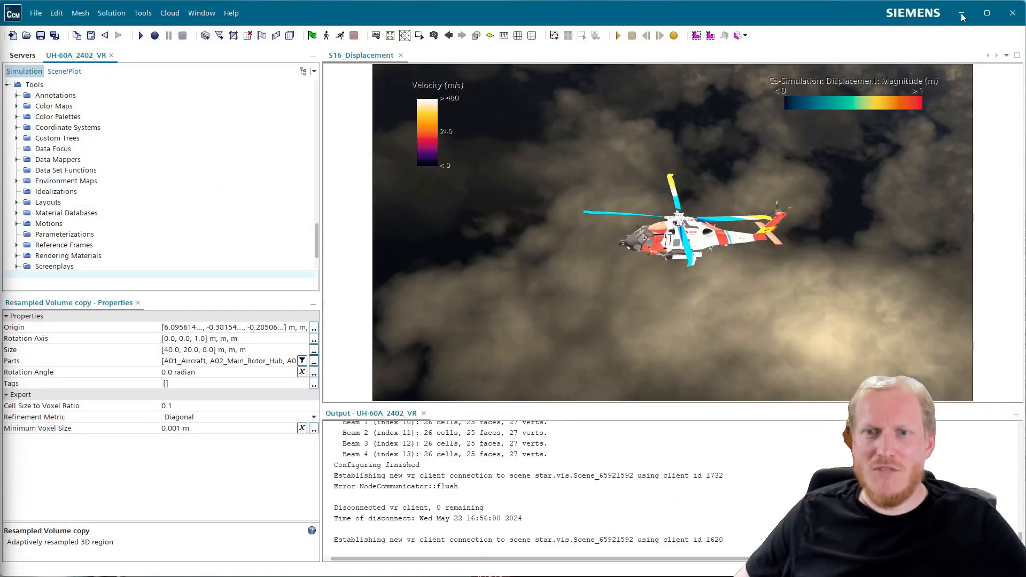
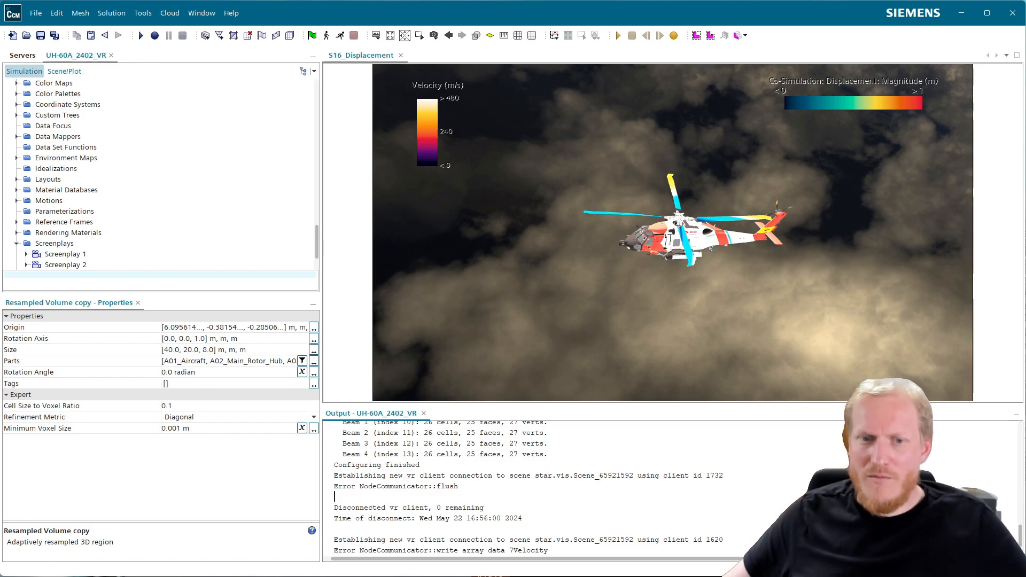
Open the derived part Resampled Volume copy for editing and preview its resampling.
scroll(51, 214, up, 2)
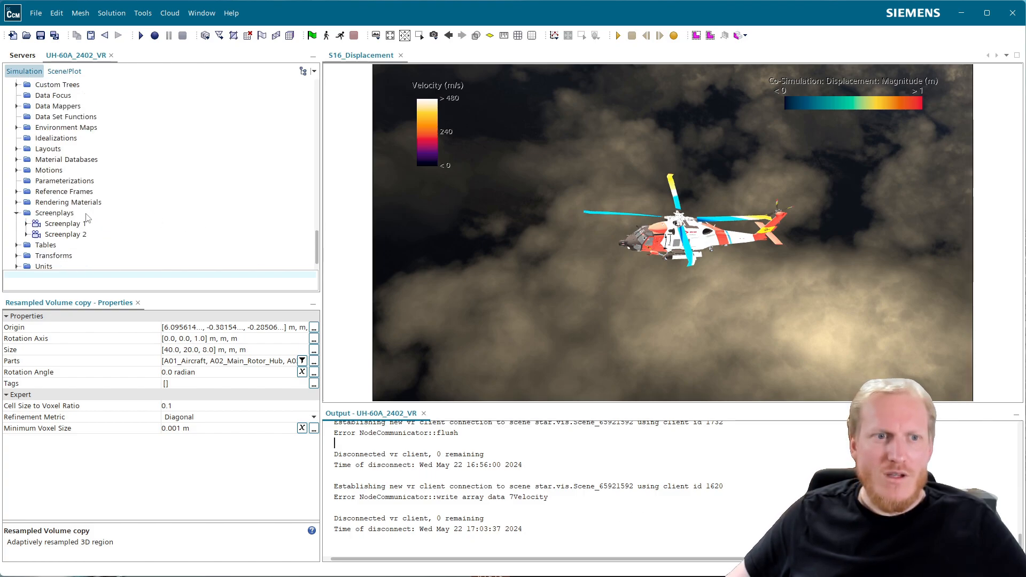
click(60, 71)
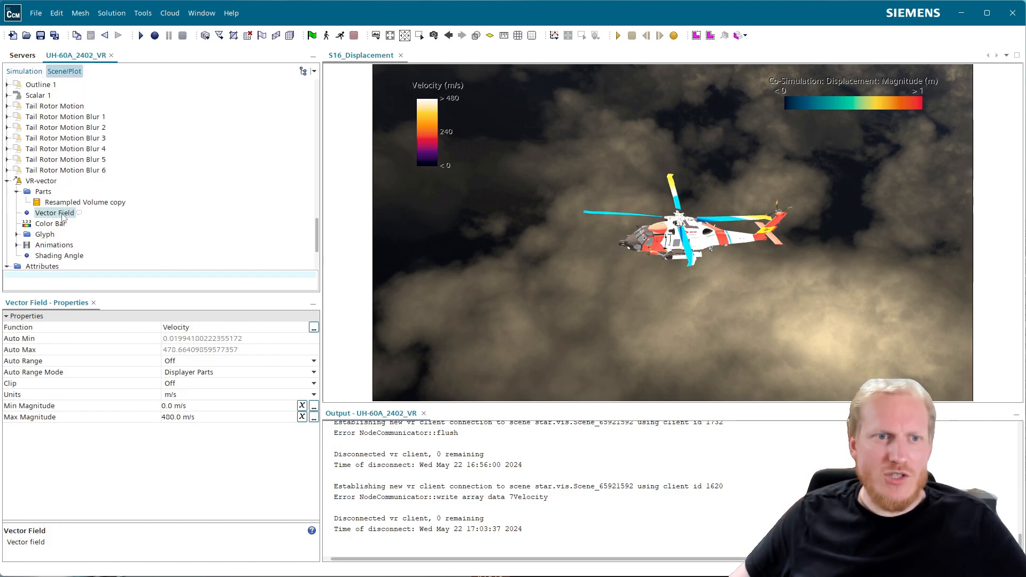
click(42, 72)
scroll(131, 203, up, 10)
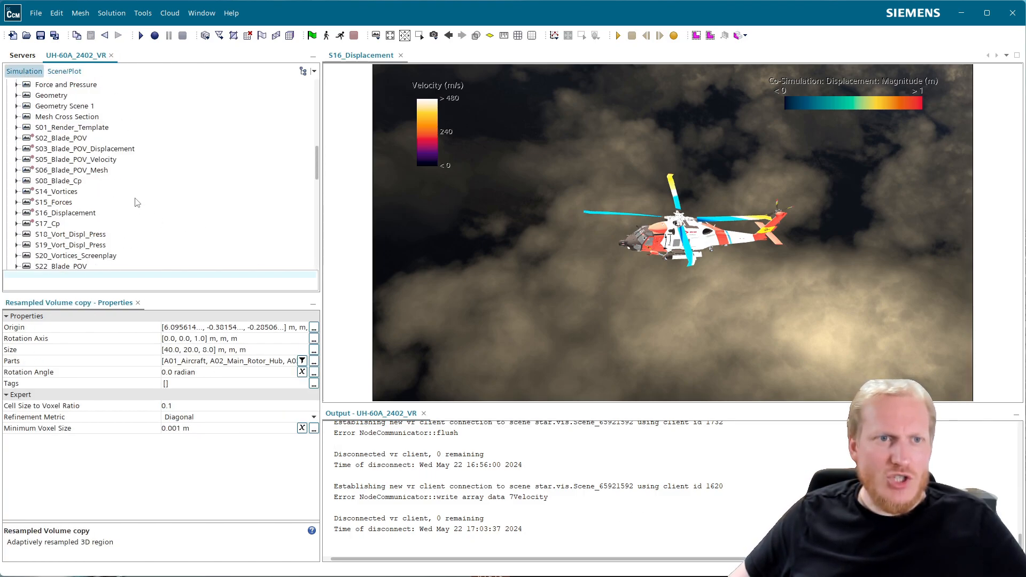
scroll(150, 238, up, 5)
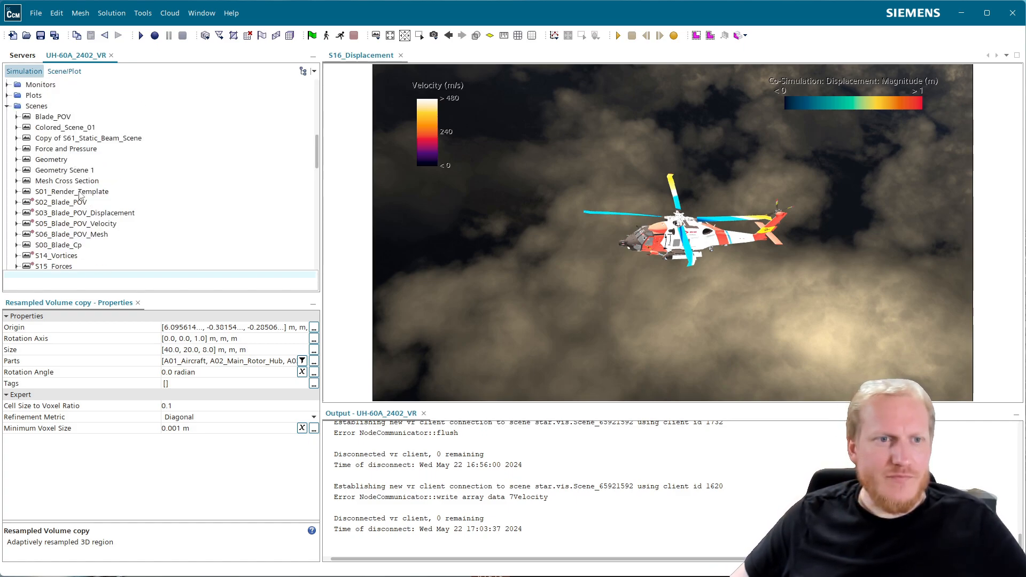
scroll(134, 225, up, 4)
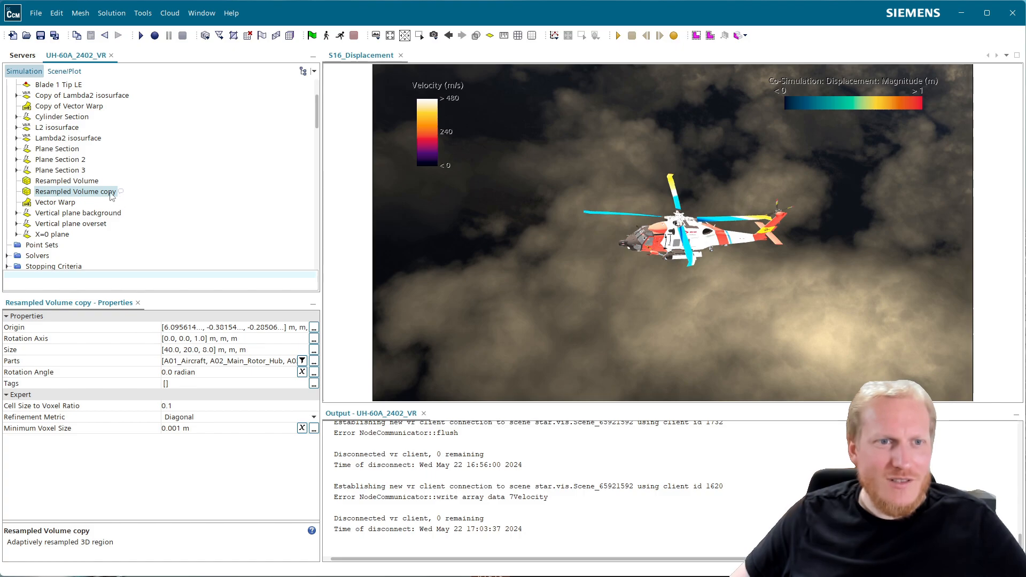
right_click(109, 196)
click(166, 203)
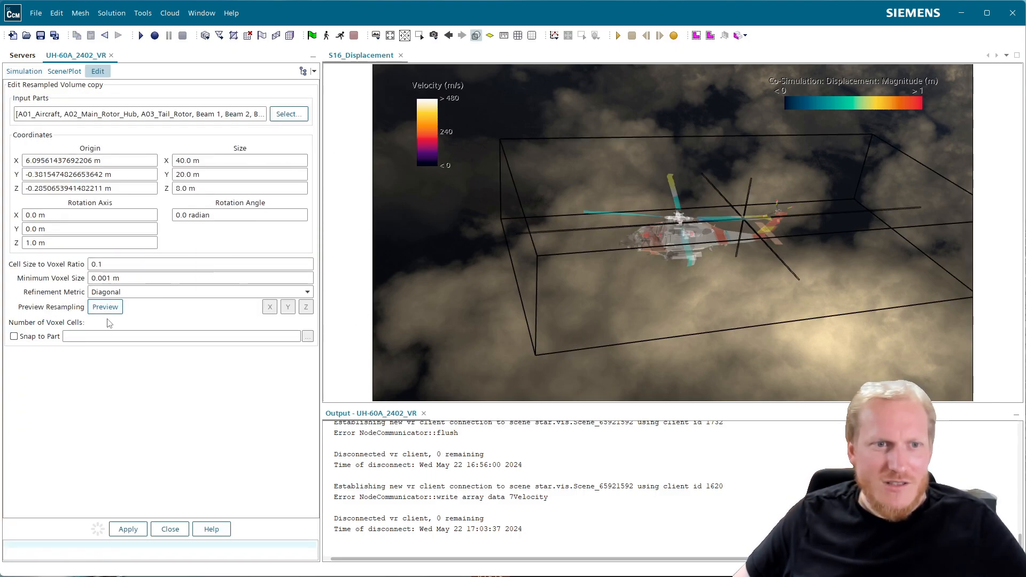
click(105, 307)
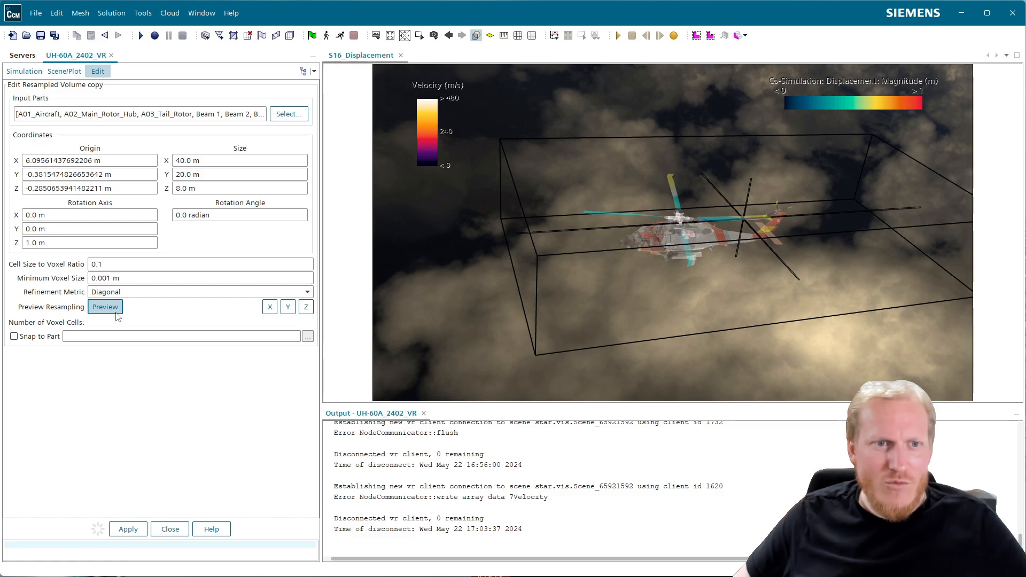
Set the resampled volume's minimum voxel size to 0.1 m, preview the resampling again and apply the change.
click(107, 278)
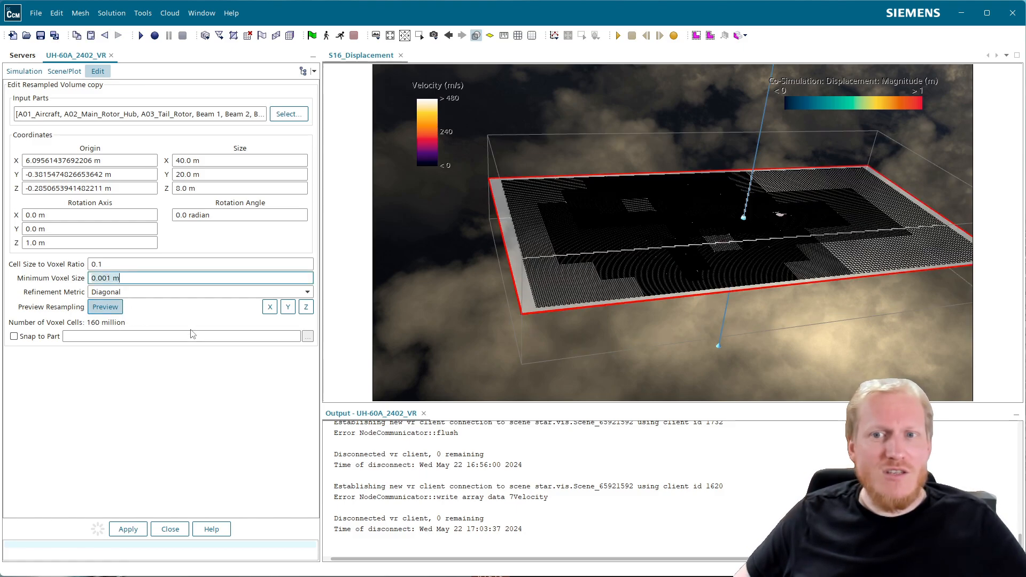
click(105, 279)
key(BackSpace)
key(BackSpace)
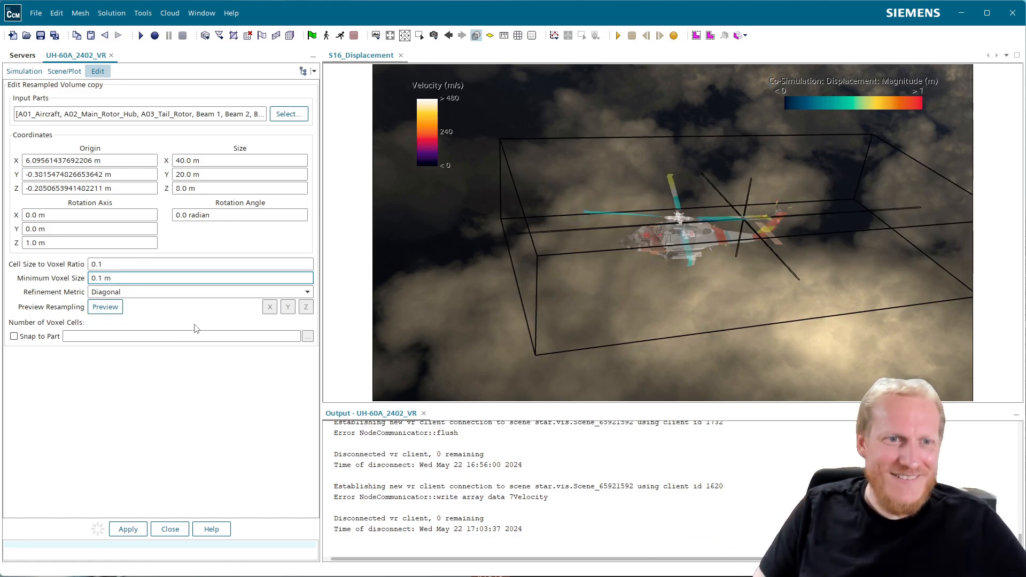
click(105, 307)
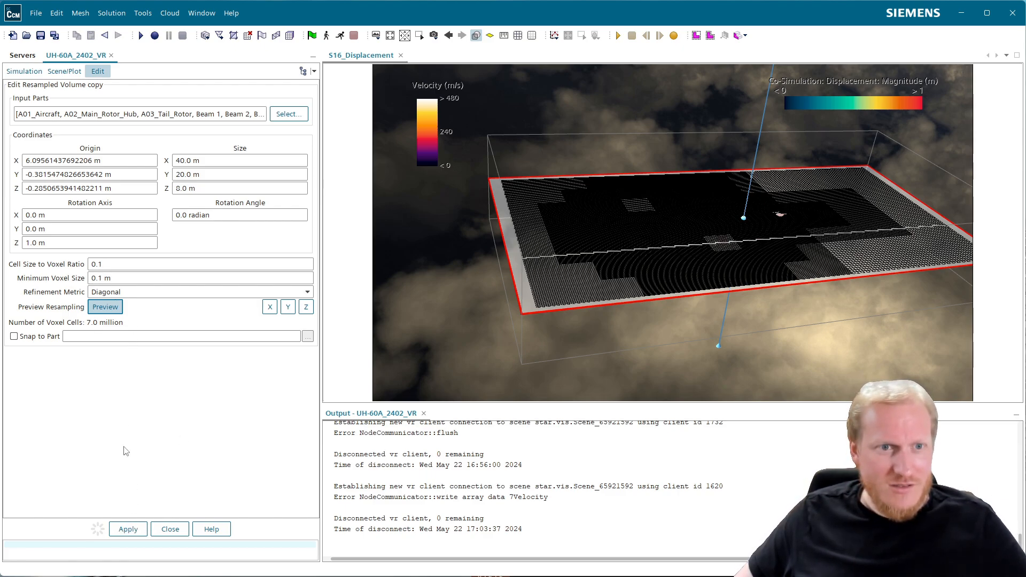
click(136, 529)
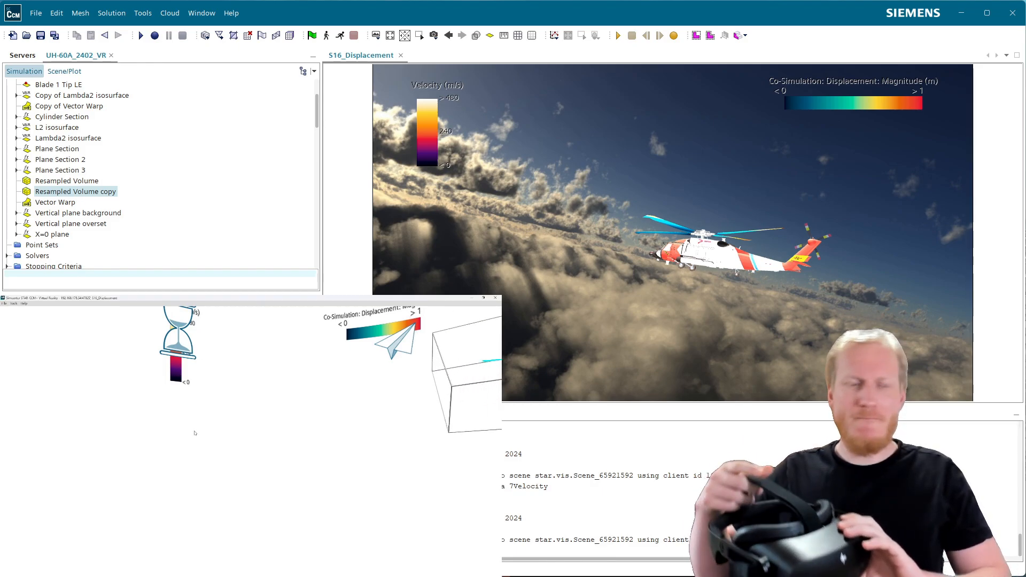
Inspect the scene in the enlarged VR client window and set the VR-vector field's magnitude range to 50–150 m/s.
double_click(411, 298)
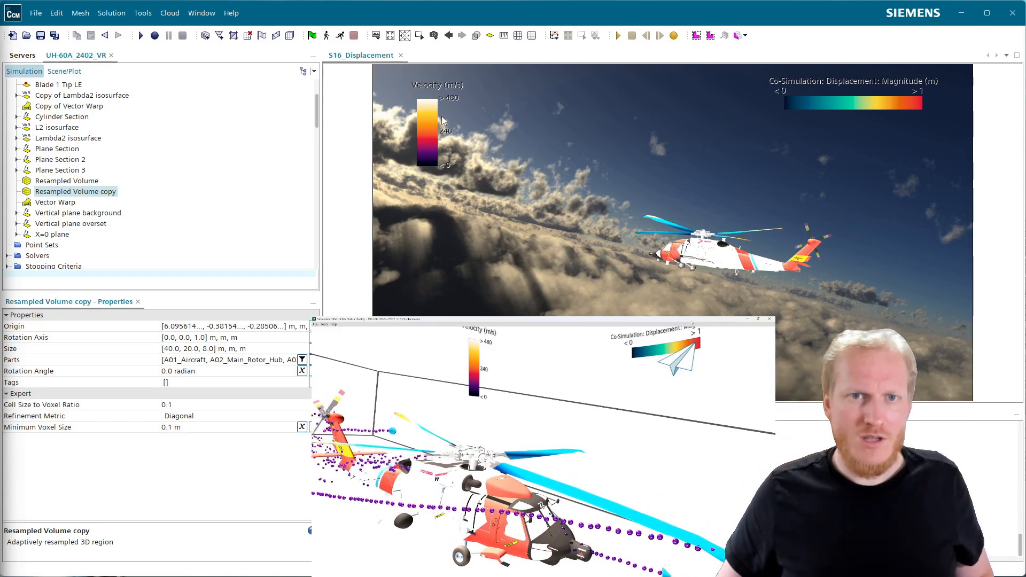
click(59, 72)
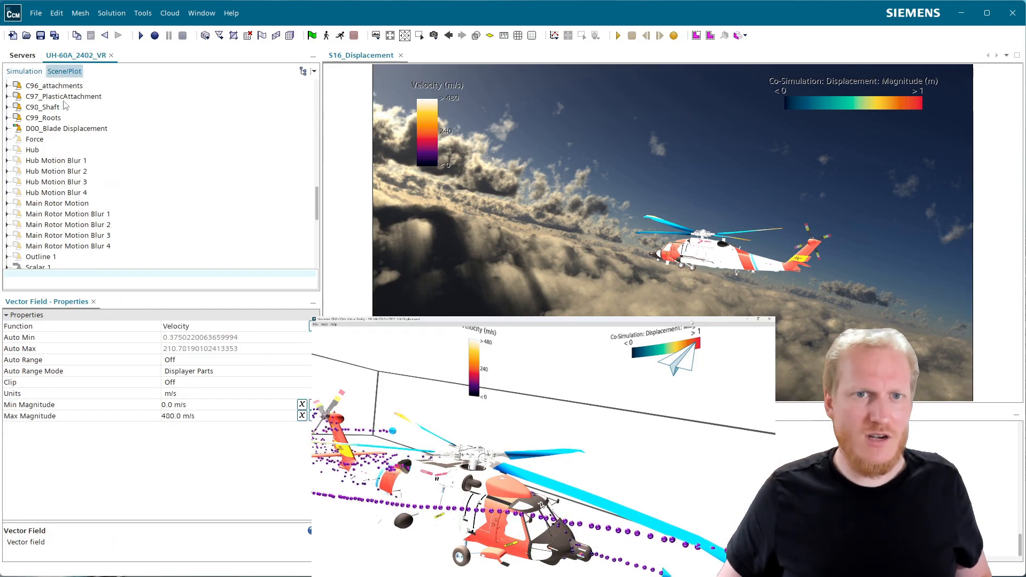
scroll(128, 155, down, 5)
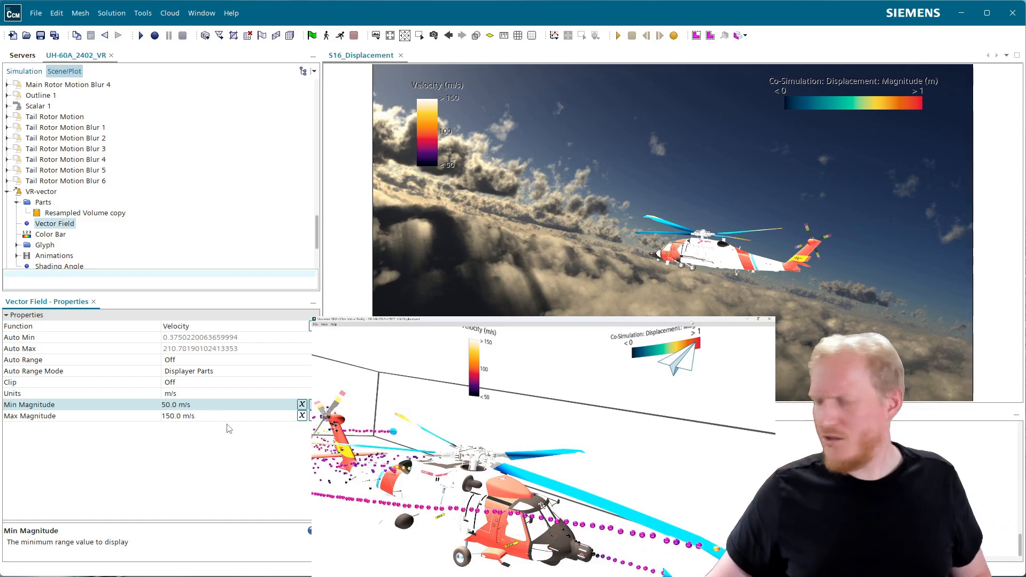
View the helicopter in the full-size VR window, restore the window, and enable Light 2 in the S16_Displacement scene.
drag(691, 323, 896, 182)
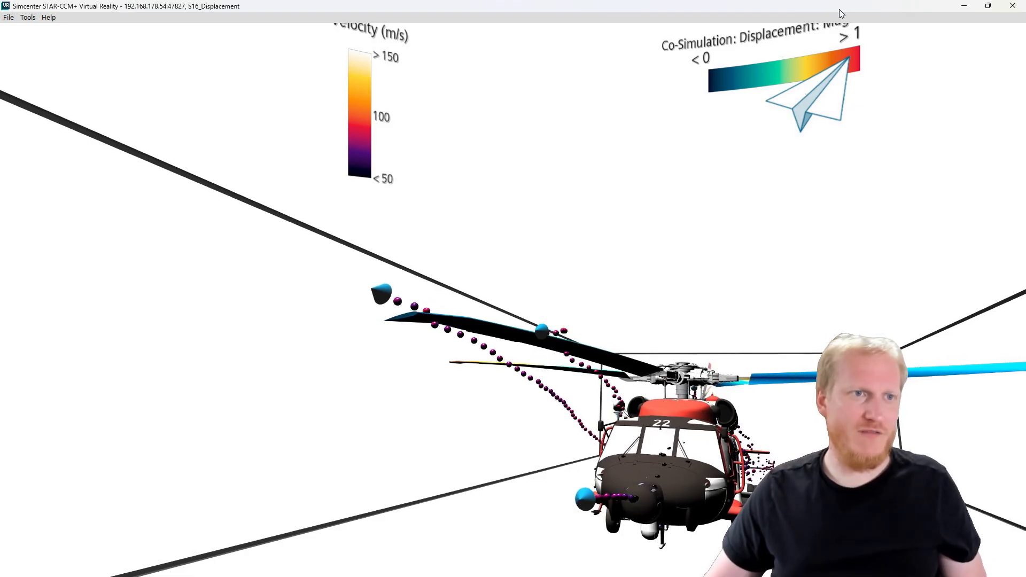
drag(839, 9, 670, 346)
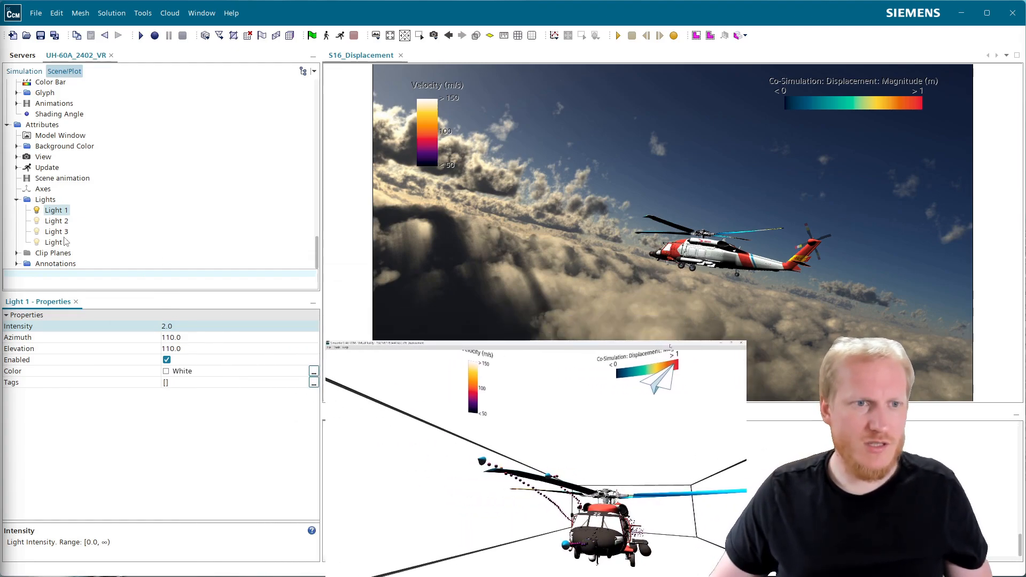
click(59, 221)
click(167, 360)
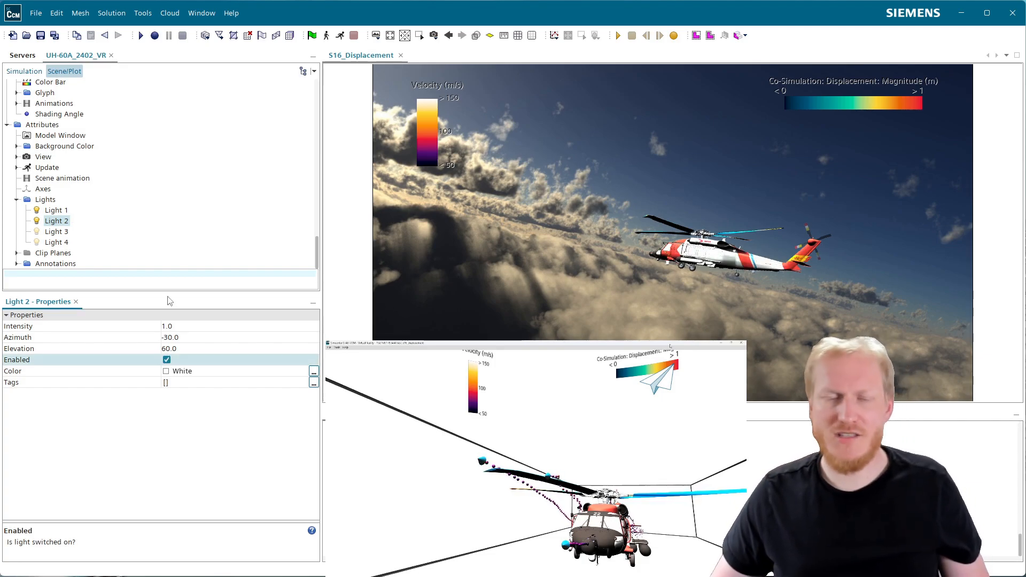
drag(624, 209, 506, 224)
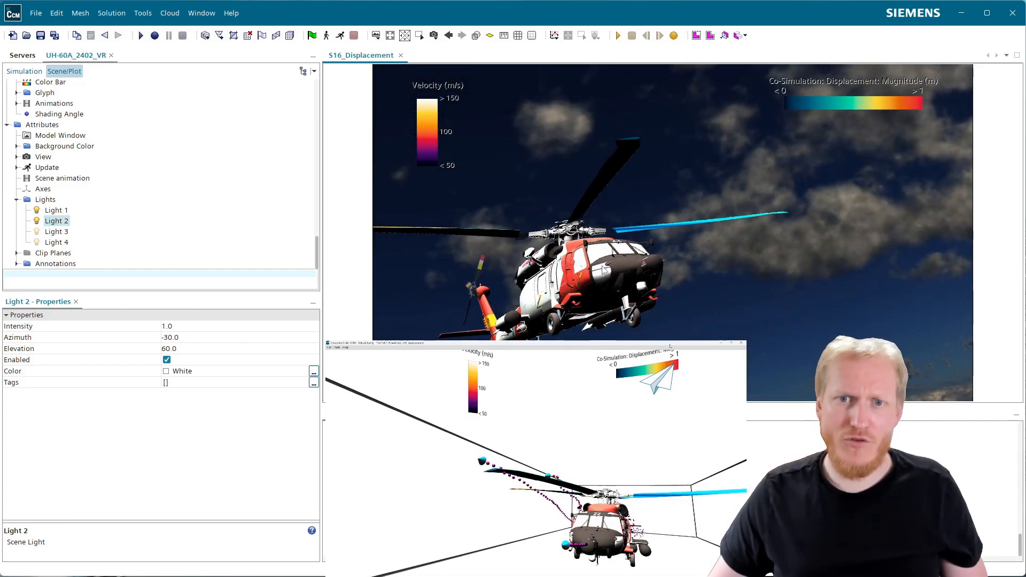
drag(428, 98, 653, 250)
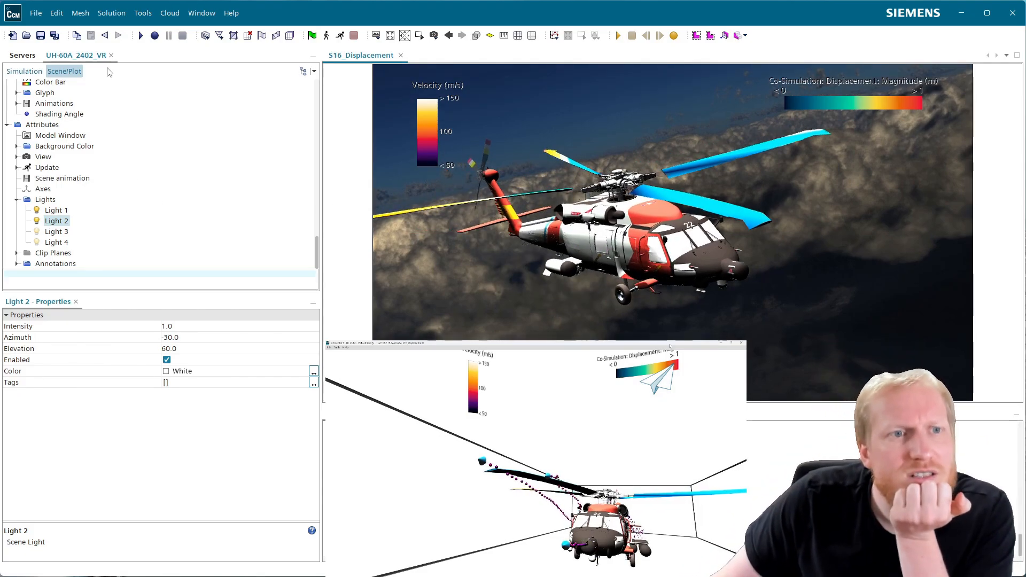
Look through the simulation's derived parts and the S16_Displacement scene's displayers.
click(24, 72)
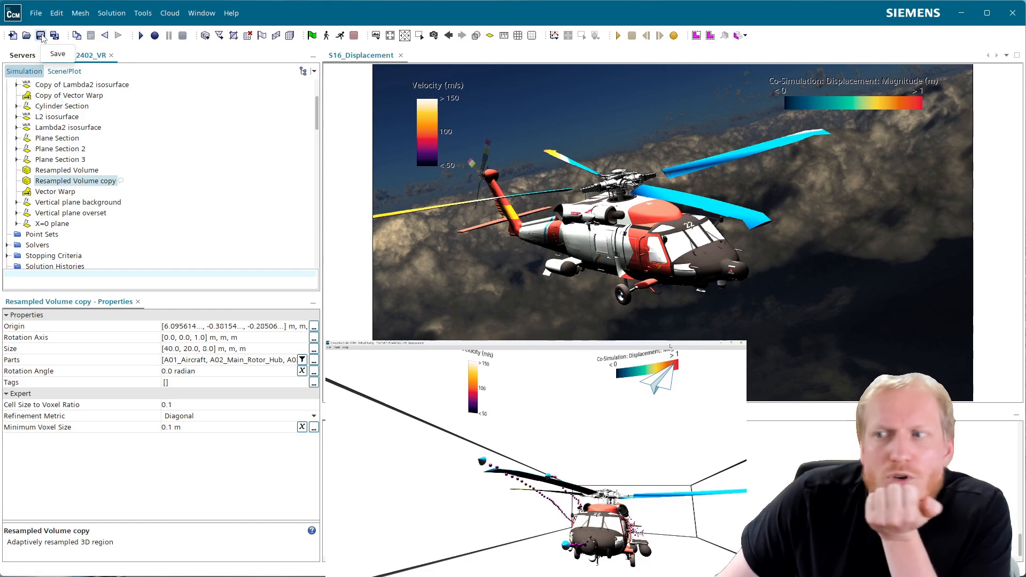
scroll(126, 119, up, 2)
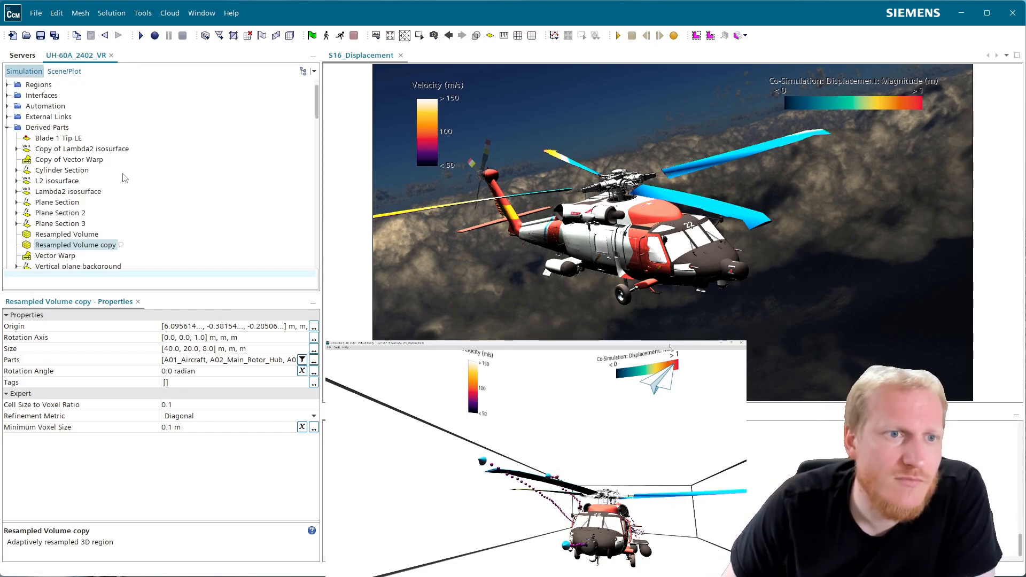
scroll(126, 176, down, 1)
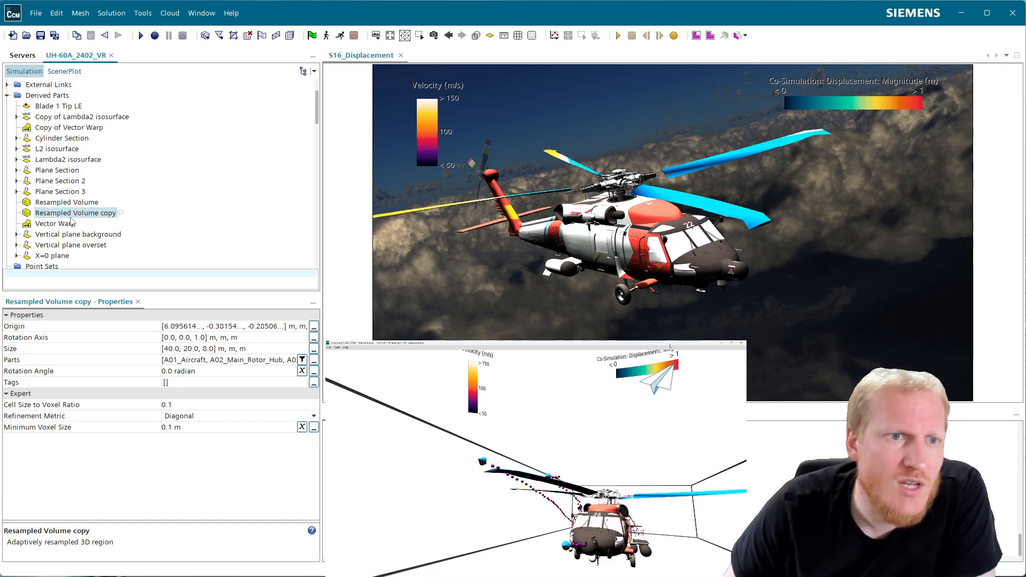
click(63, 71)
scroll(109, 157, up, 5)
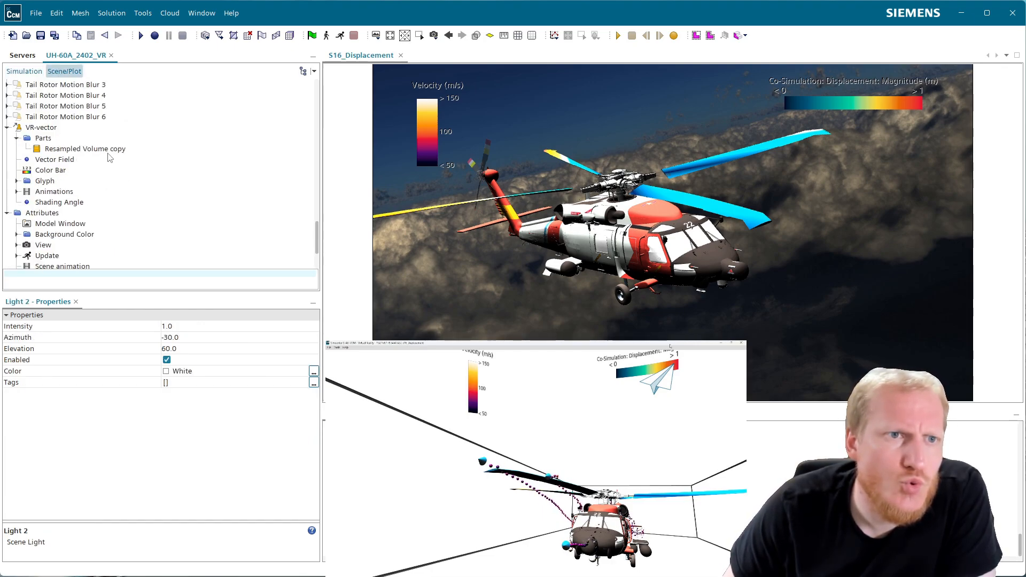
scroll(110, 157, up, 3)
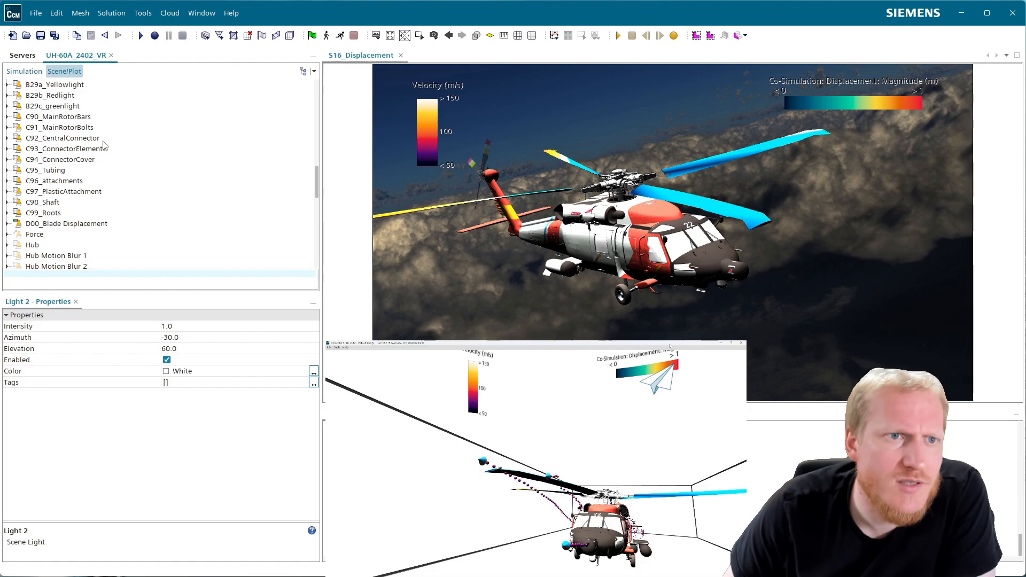
Find the S14_Vortices scene, look through its displayers and open the scene.
click(24, 72)
scroll(112, 180, up, 2)
scroll(111, 179, down, 10)
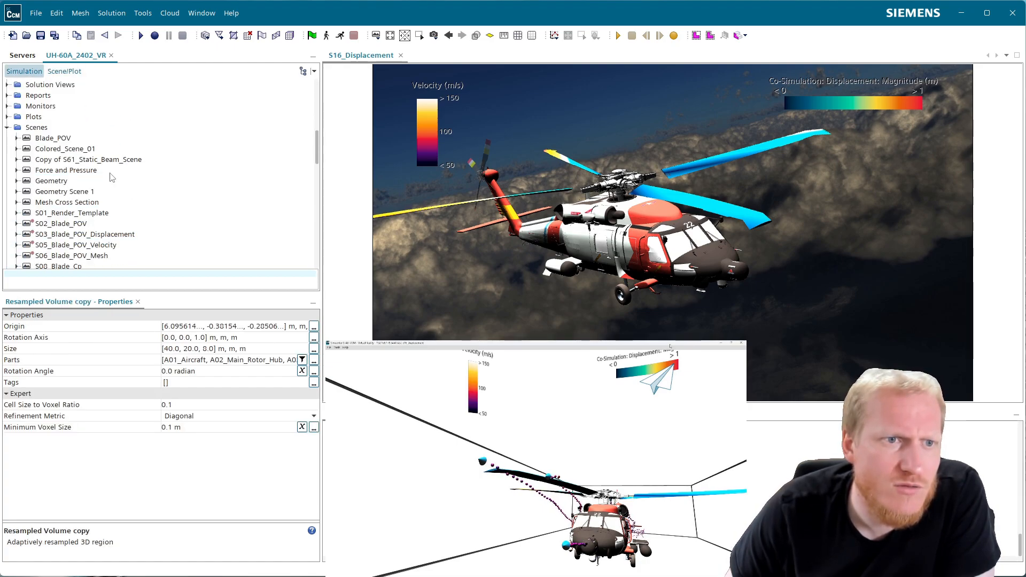
scroll(126, 229, down, 2)
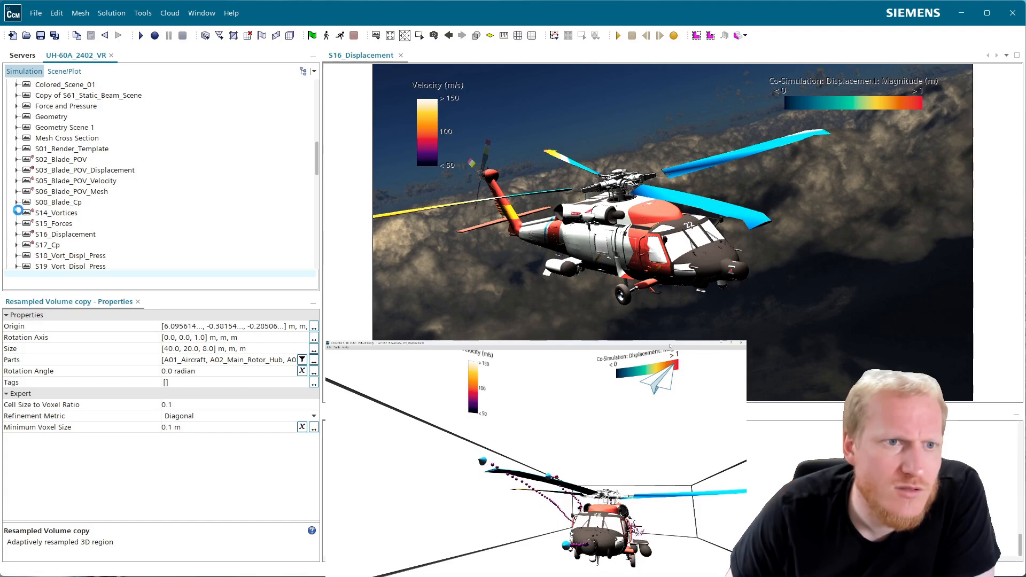
click(16, 212)
scroll(119, 225, down, 15)
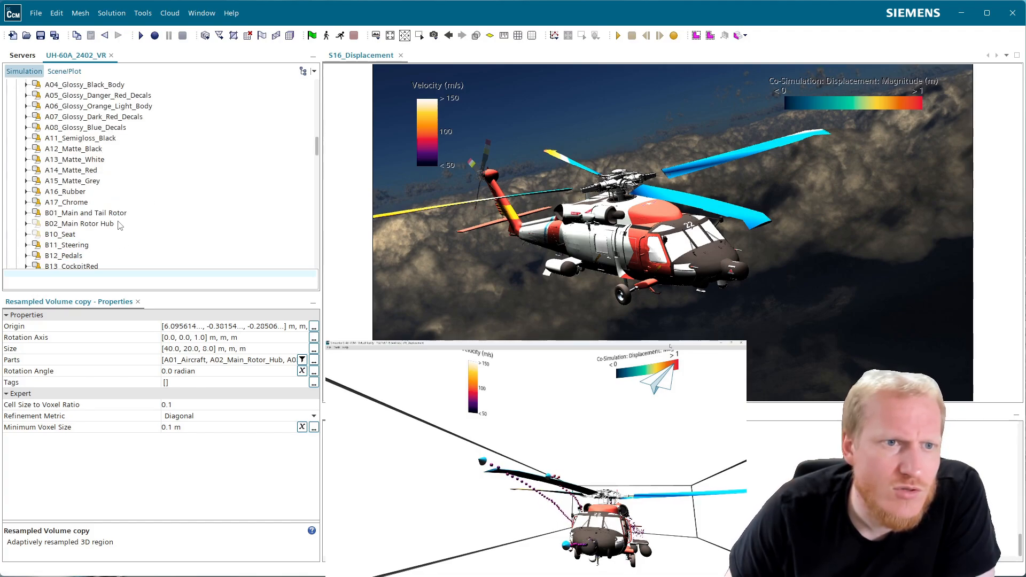
scroll(120, 225, down, 15)
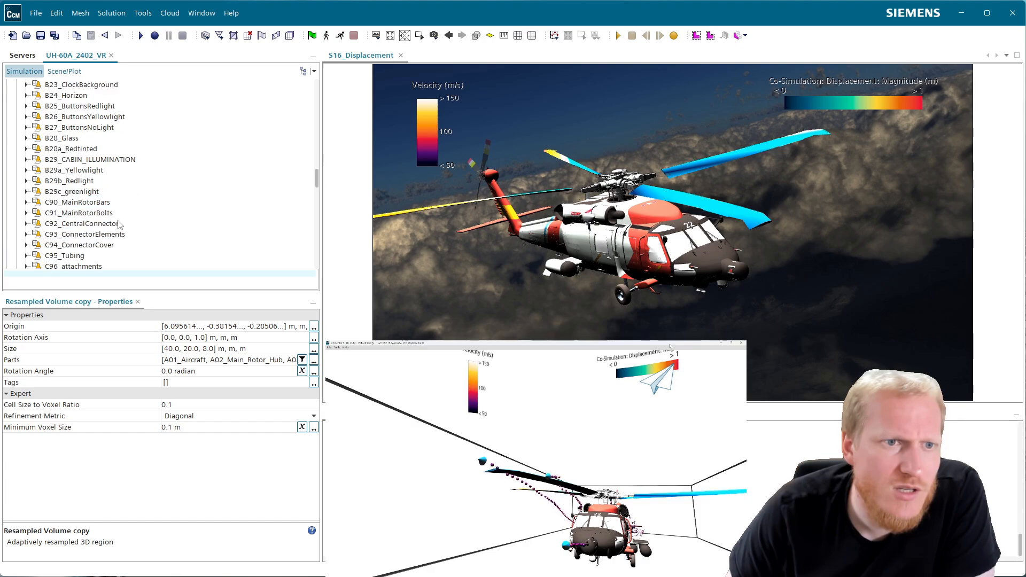
scroll(118, 225, down, 4)
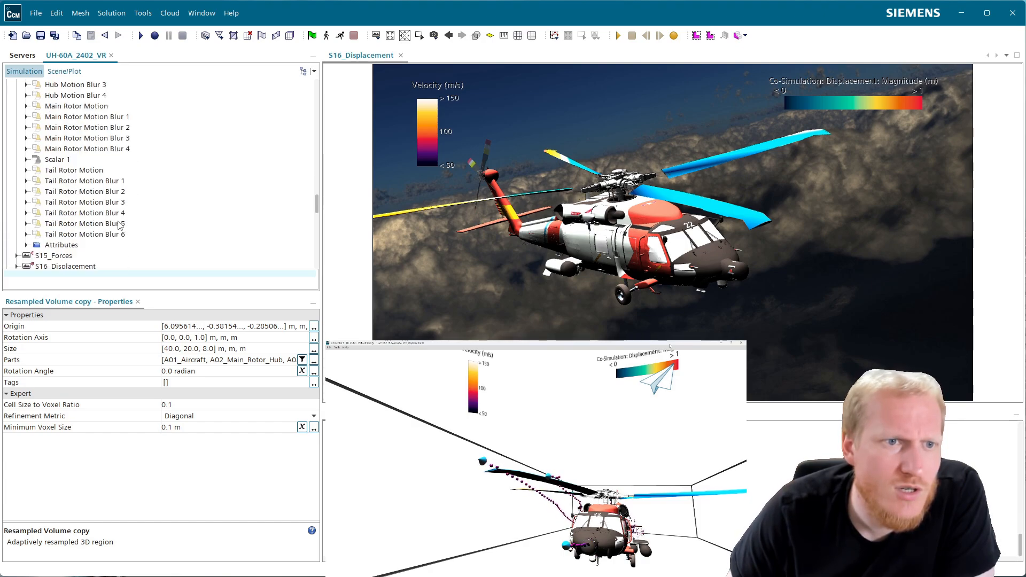
scroll(118, 227, up, 12)
scroll(118, 227, up, 20)
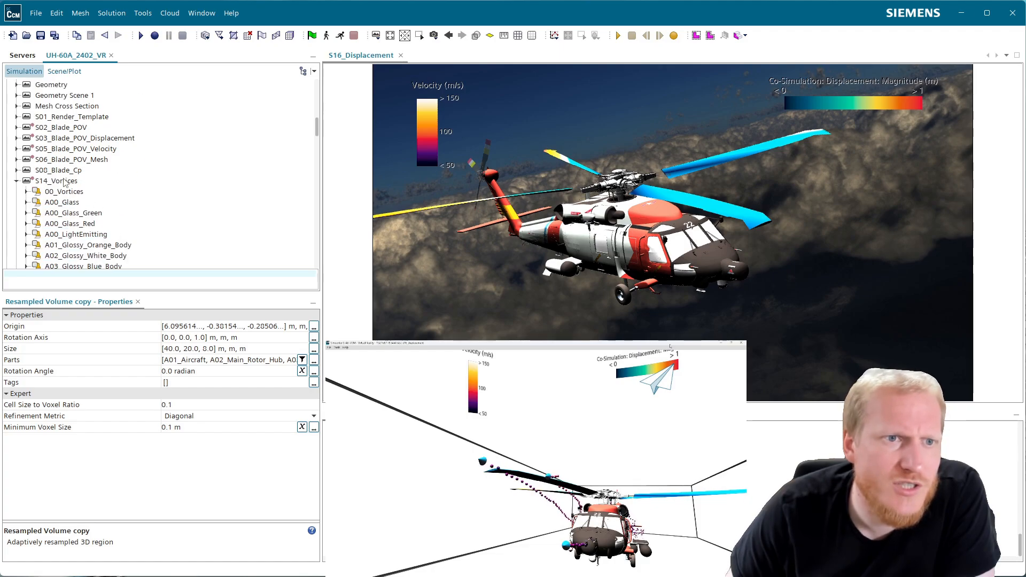
double_click(64, 181)
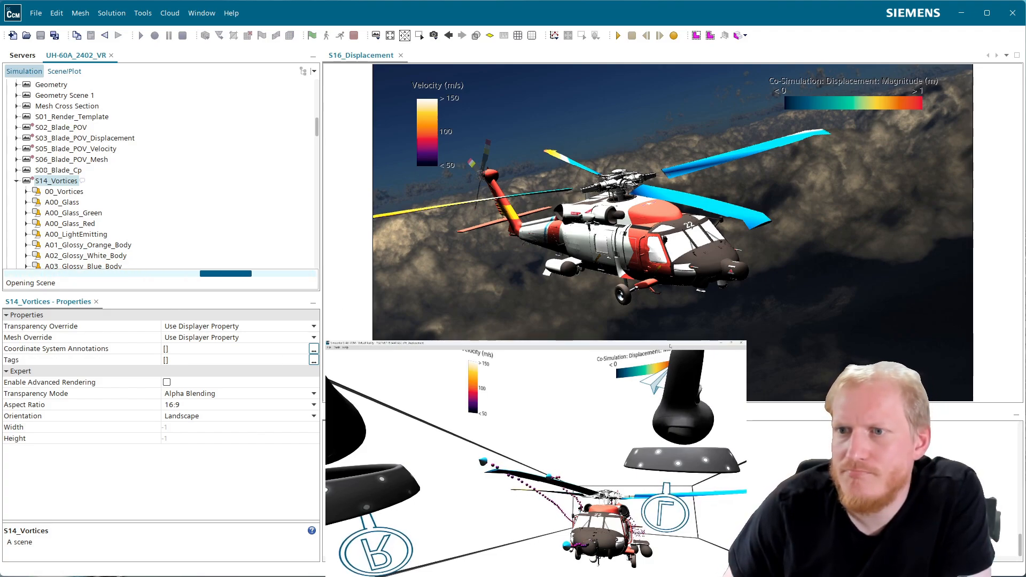
Look through all displayers of the S14_Vortices scene and return to the scene's entry.
scroll(195, 233, down, 6)
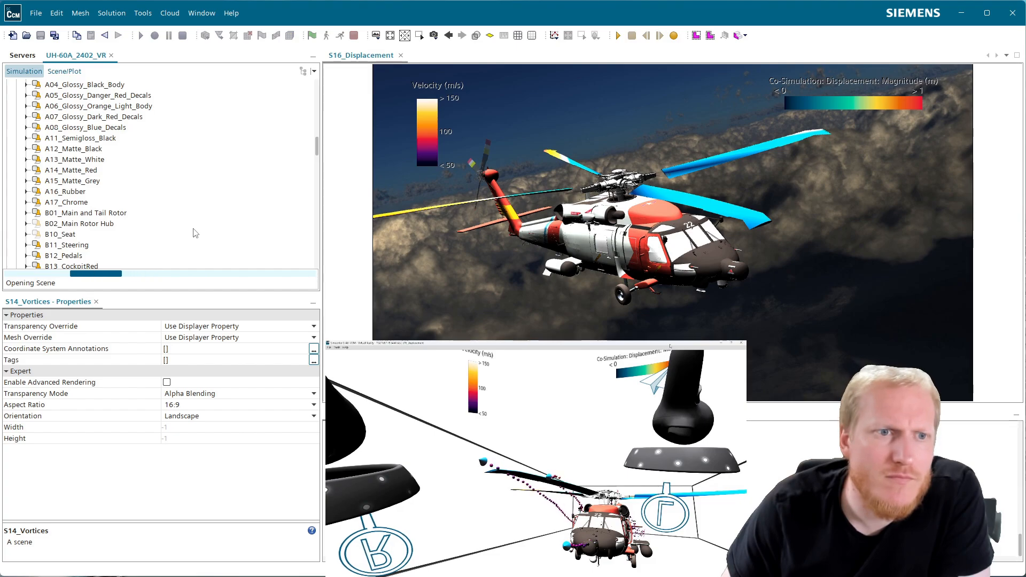
scroll(195, 233, down, 15)
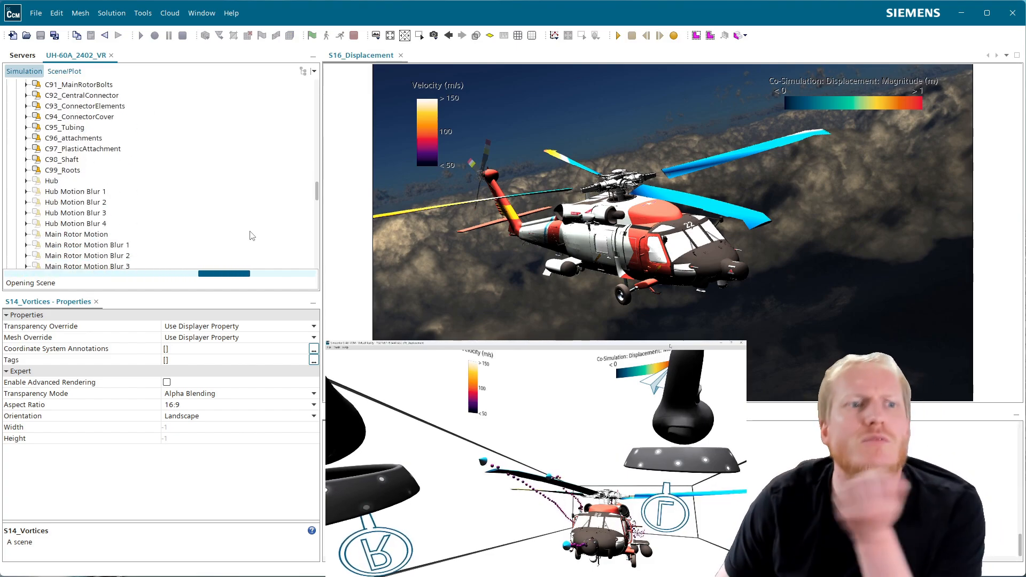
scroll(206, 218, down, 5)
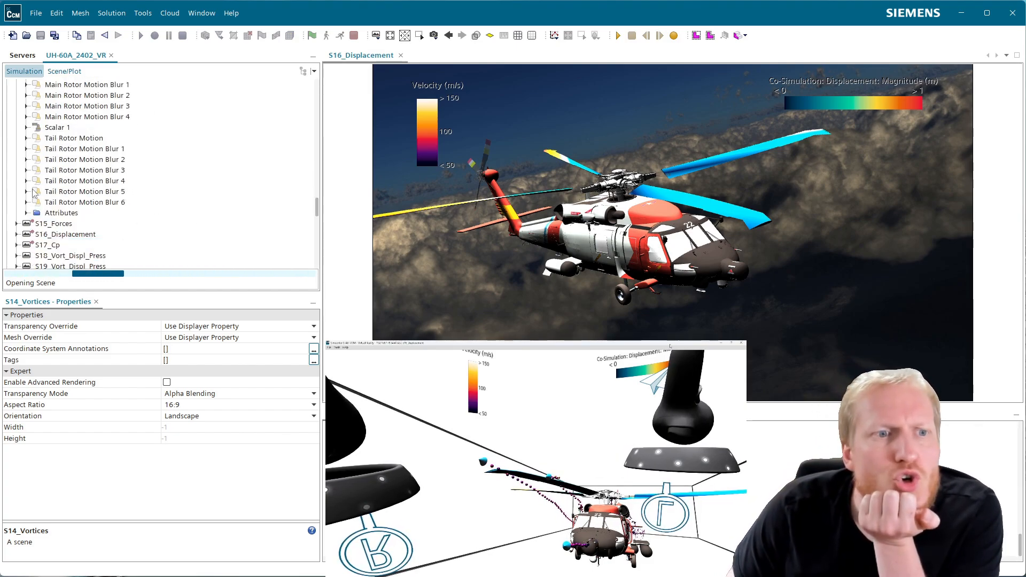
scroll(45, 194, up, 4)
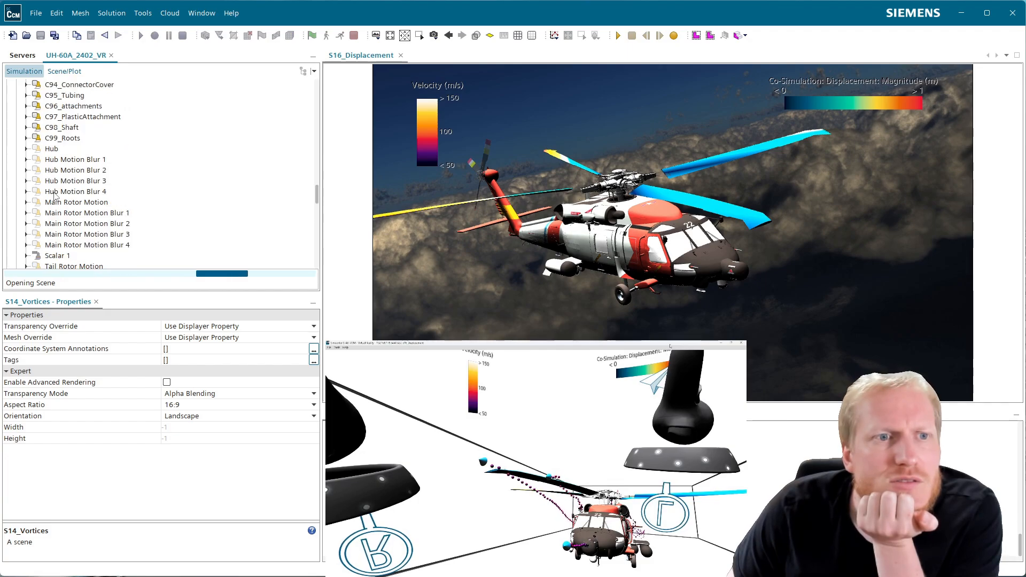
scroll(54, 195, up, 15)
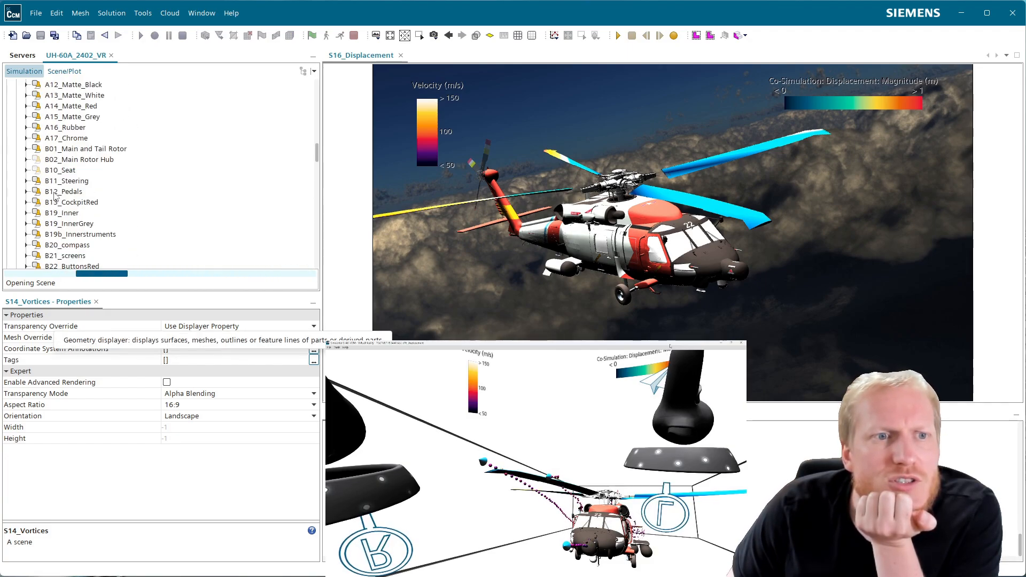
scroll(39, 155, up, 6)
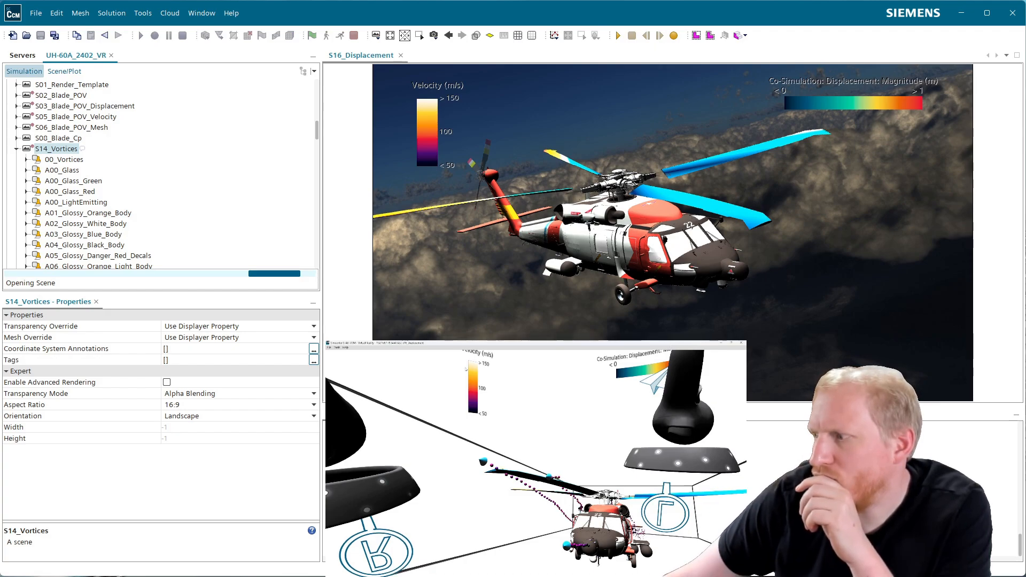
Try to reconnect the VR client to the simulation through its connection dialog.
click(329, 347)
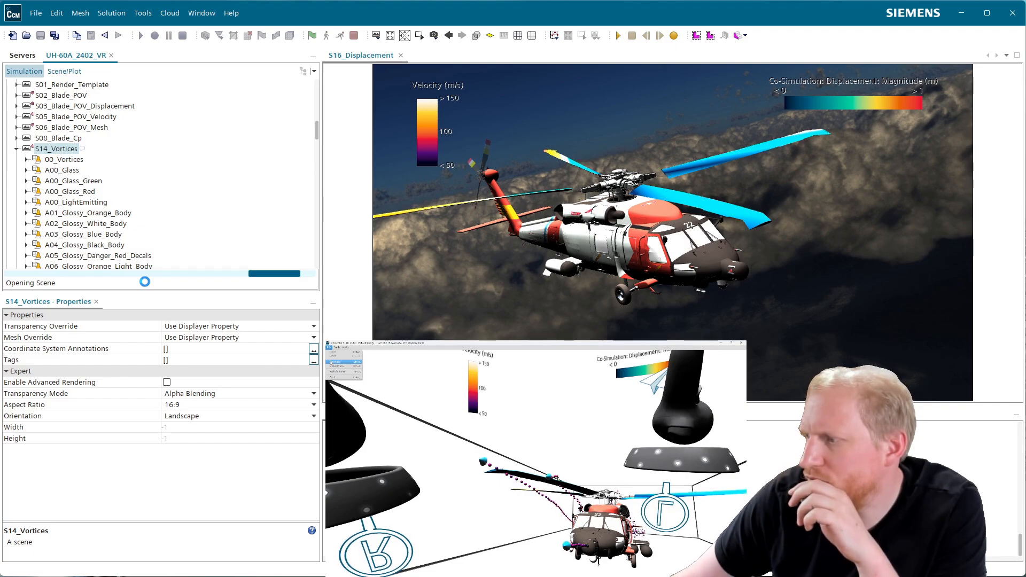
click(331, 362)
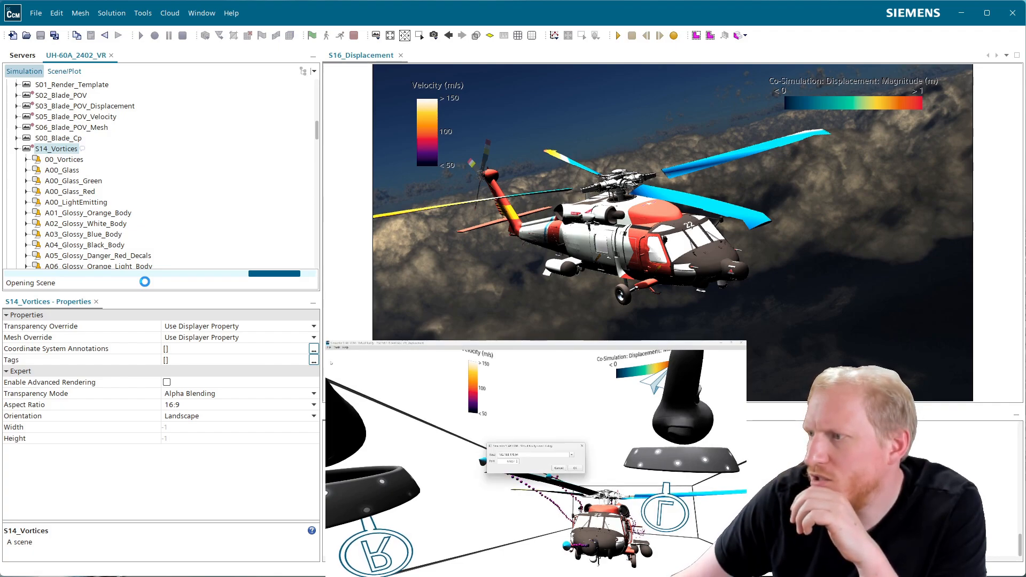
click(559, 468)
click(329, 347)
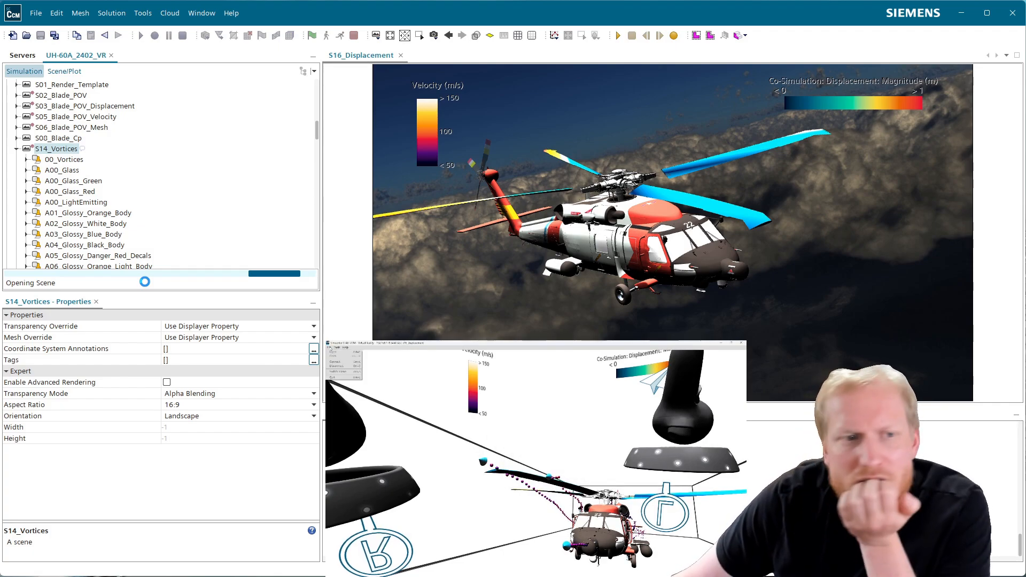
click(334, 363)
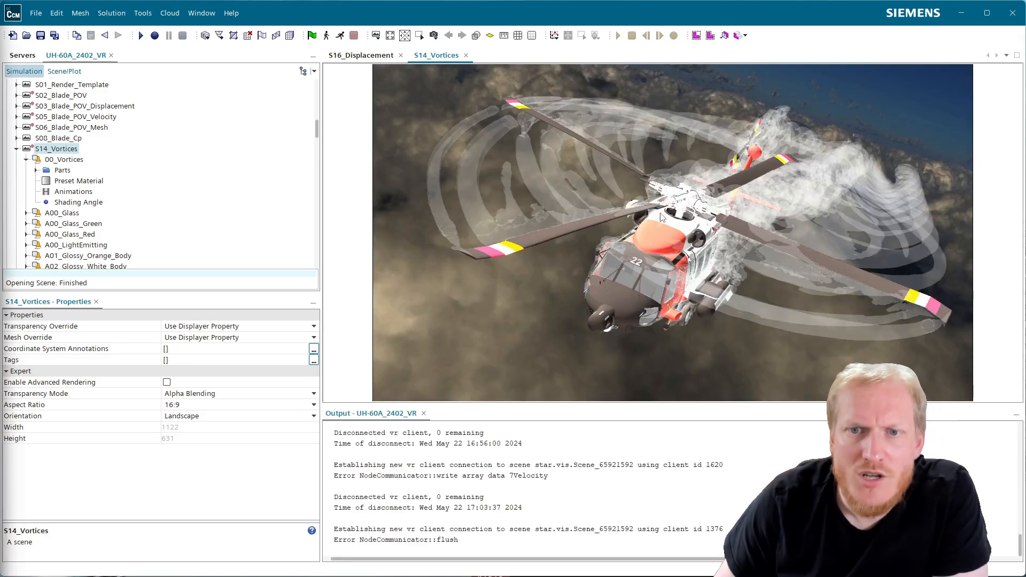
Inspect the vortices around the helicopter in the S14_Vortices scene and check which parts the 00_Vortices displayer uses.
drag(660, 213, 621, 216)
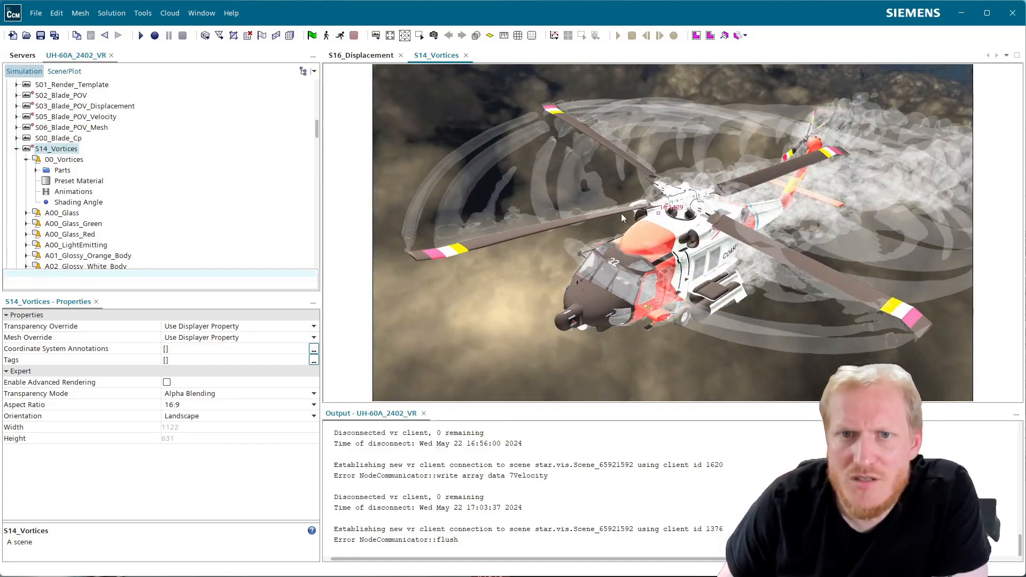
drag(715, 242, 689, 244)
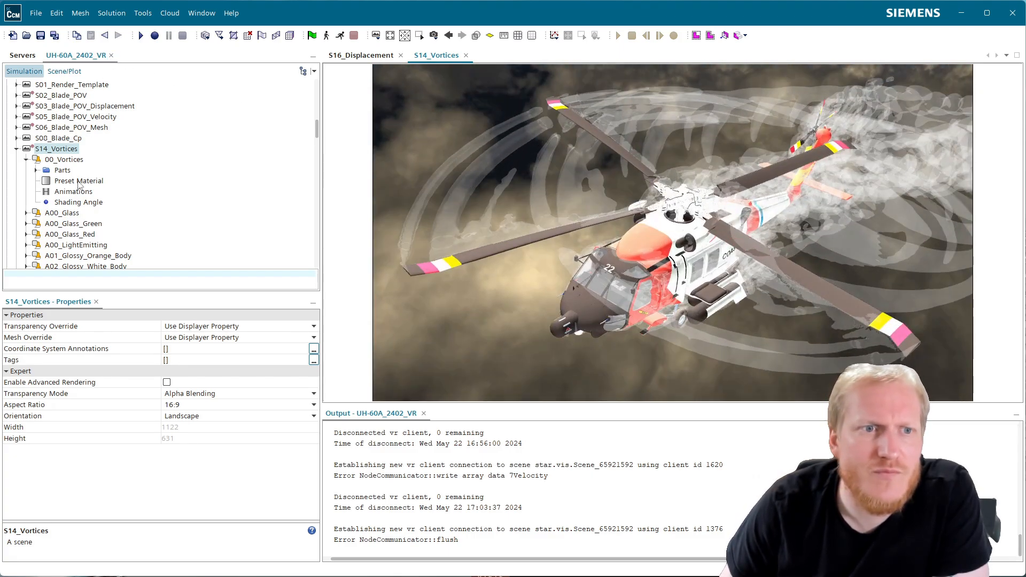
click(36, 170)
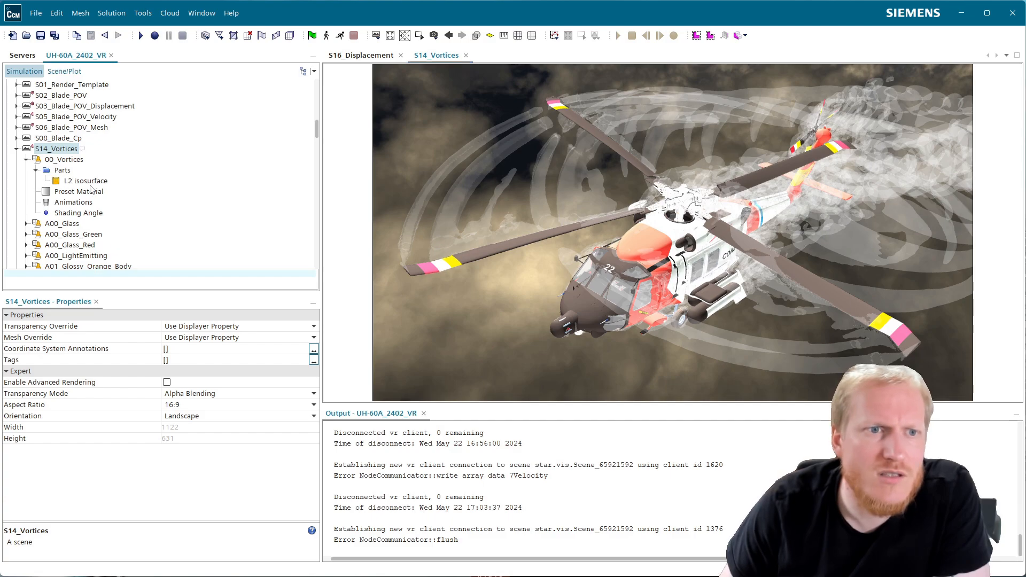
Find the L2 isosurface among the simulation's derived parts and examine its properties.
click(17, 148)
scroll(107, 155, up, 4)
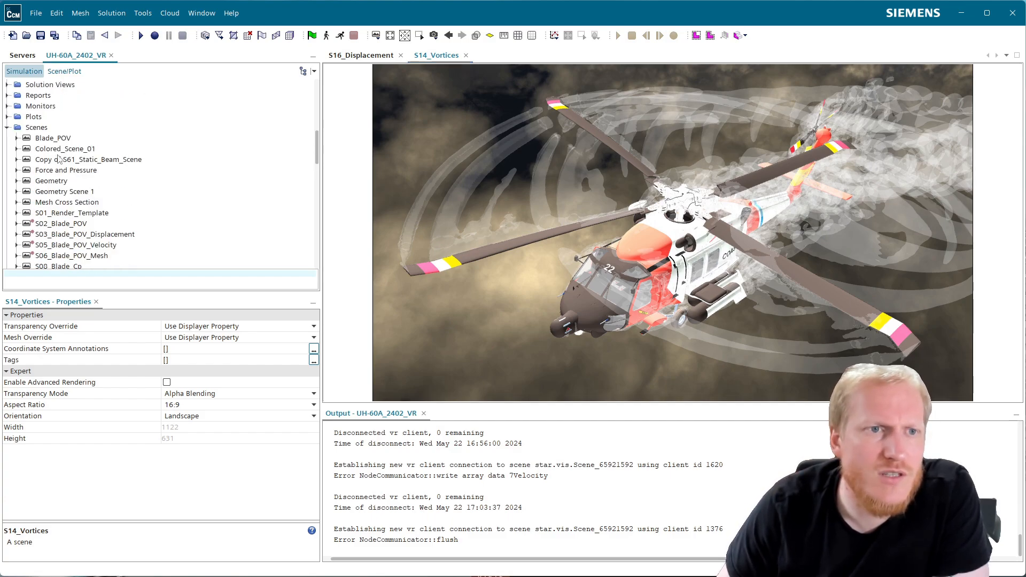
click(8, 128)
scroll(66, 156, up, 10)
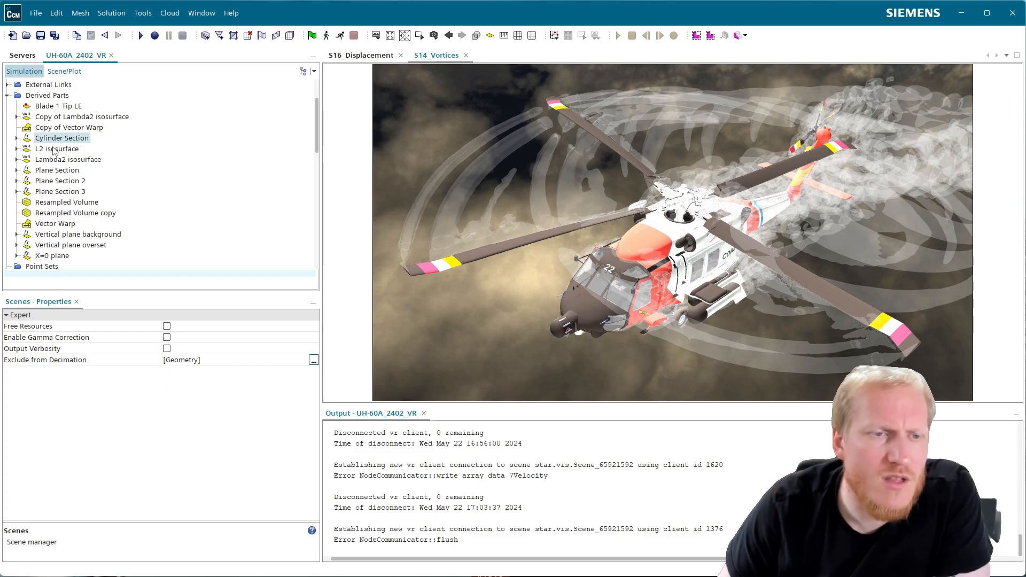
click(54, 150)
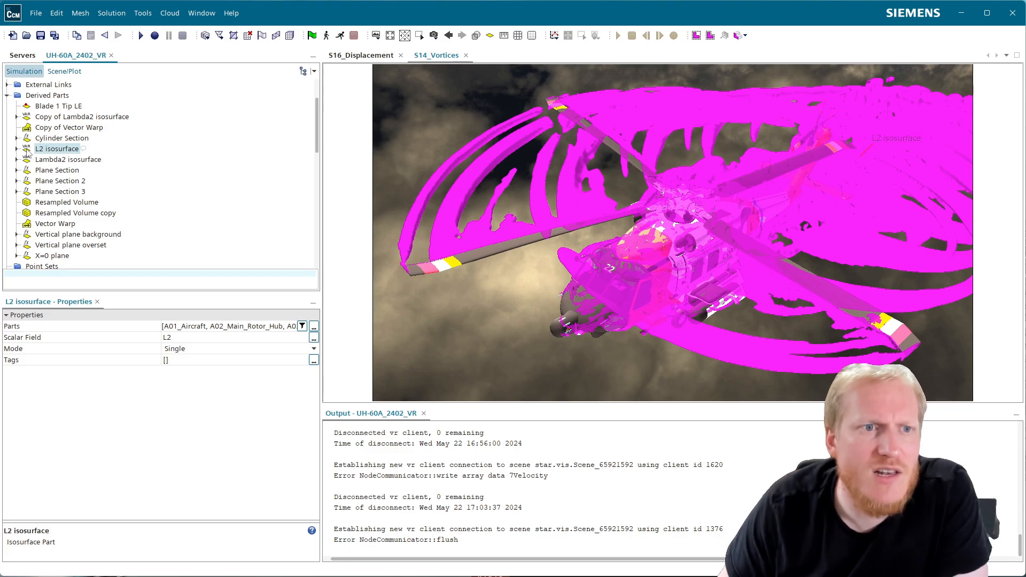
click(16, 149)
click(17, 149)
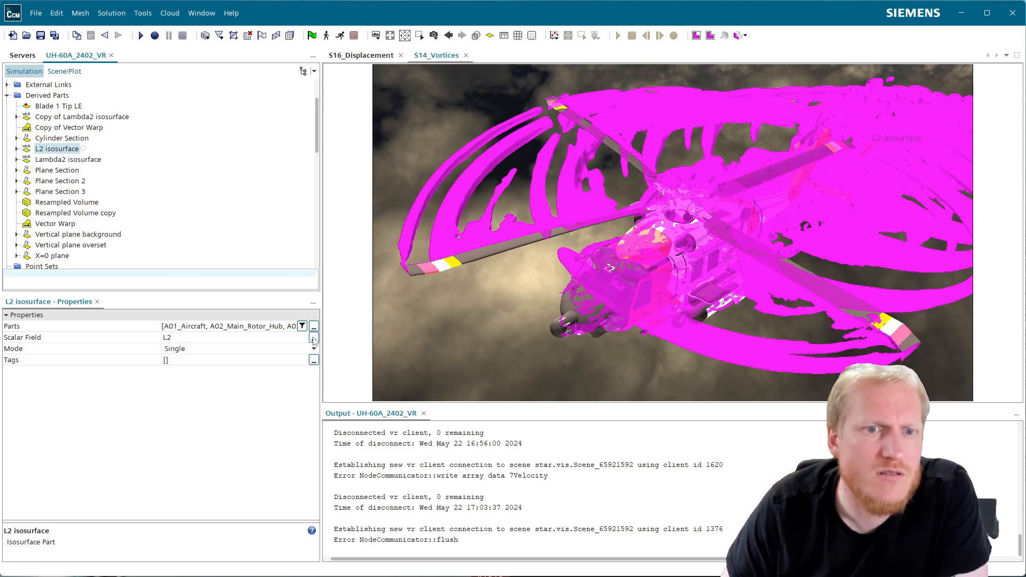
Look through the displayers of the open S14_Vortices scene, from the rotor motion blurs back to 00_Vortices.
click(64, 71)
scroll(133, 167, up, 3)
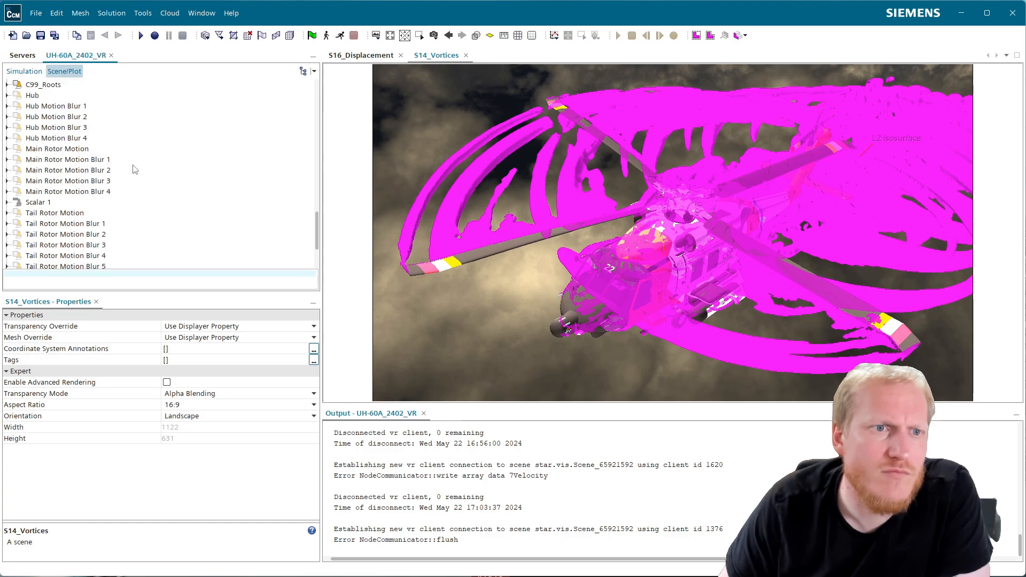
scroll(134, 168, down, 5)
scroll(135, 168, up, 3)
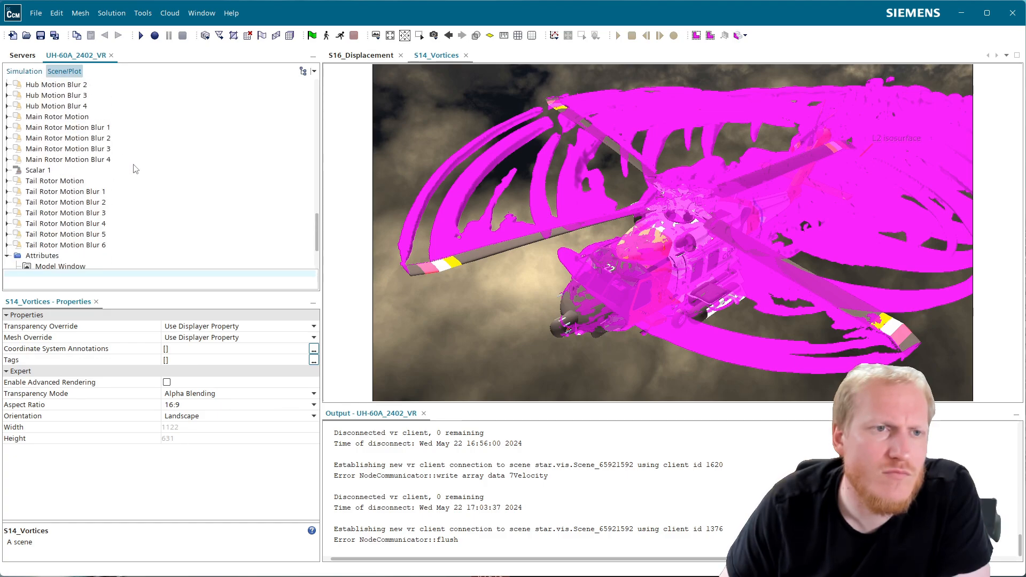
scroll(136, 168, up, 1)
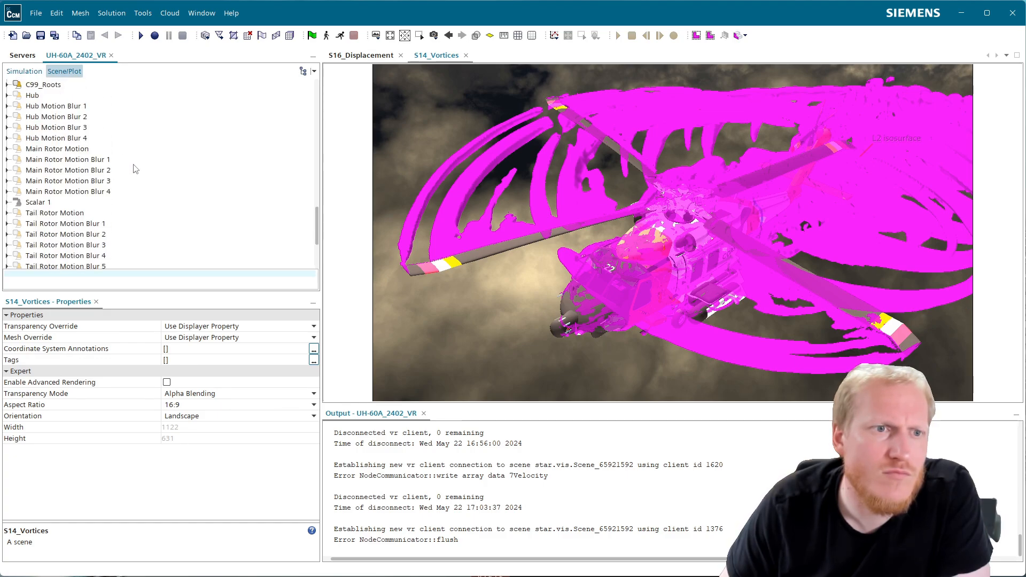
scroll(136, 169, up, 2)
scroll(135, 169, up, 4)
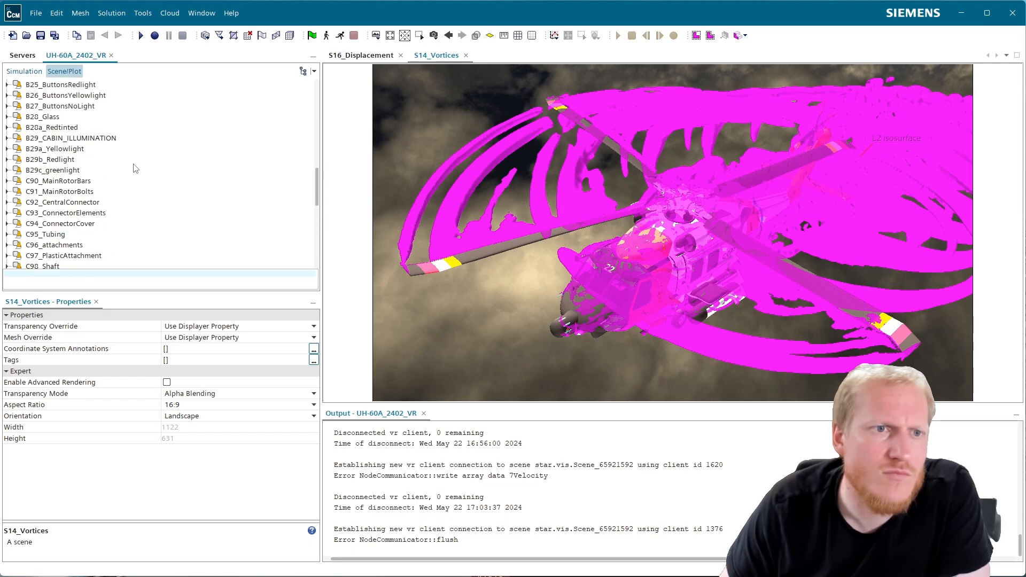
scroll(134, 164, down, 3)
scroll(134, 165, up, 8)
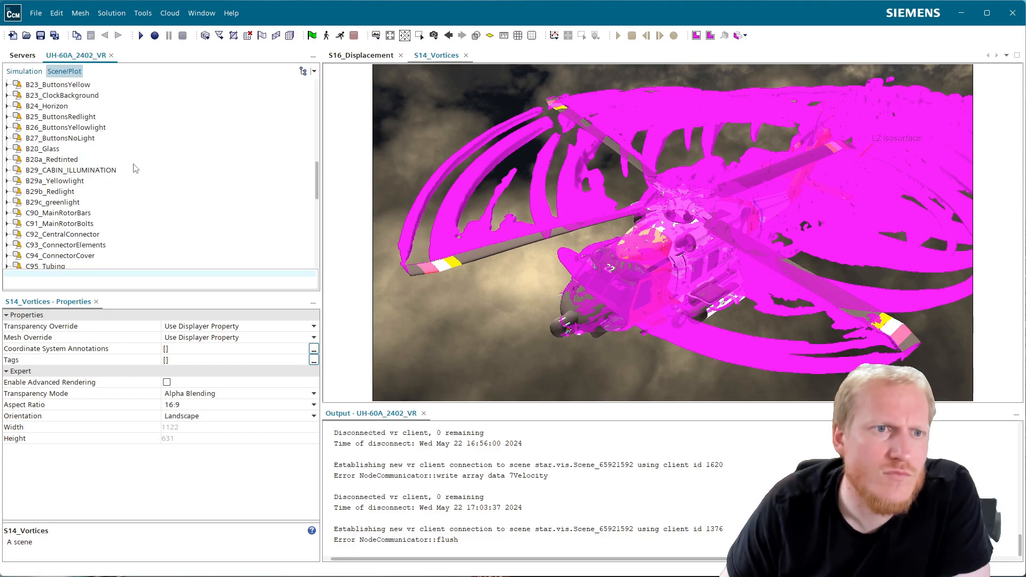
scroll(135, 168, up, 10)
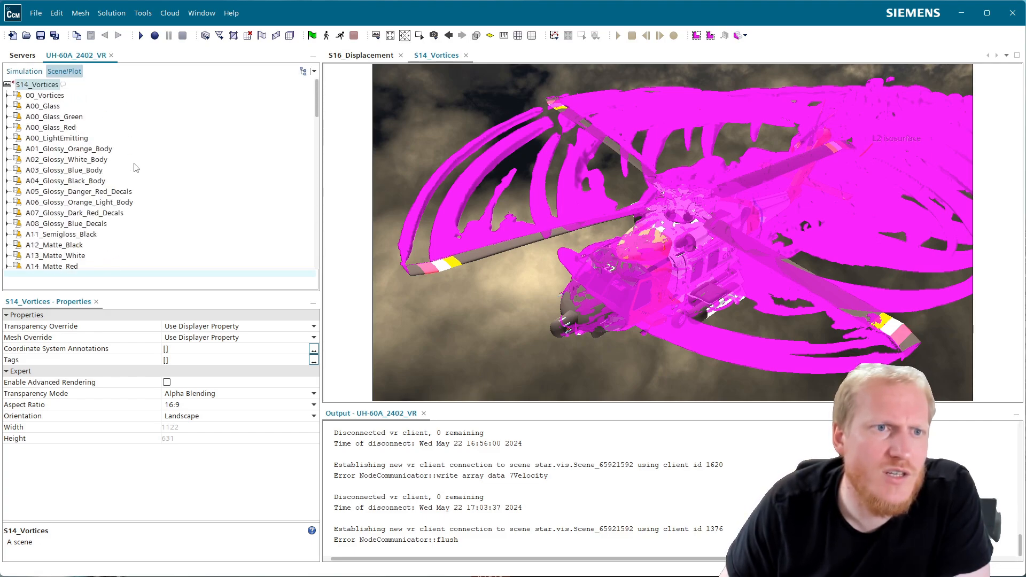
Add the derived part Resampled Volume copy to the S16_Displacement scene with a new Scalar displayer.
click(24, 71)
scroll(78, 126, up, 2)
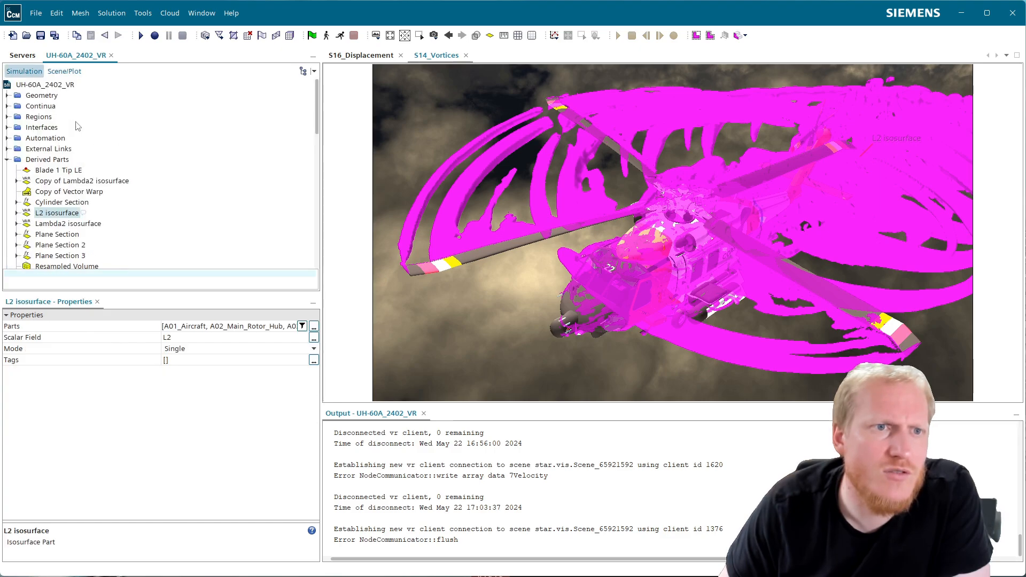
click(361, 55)
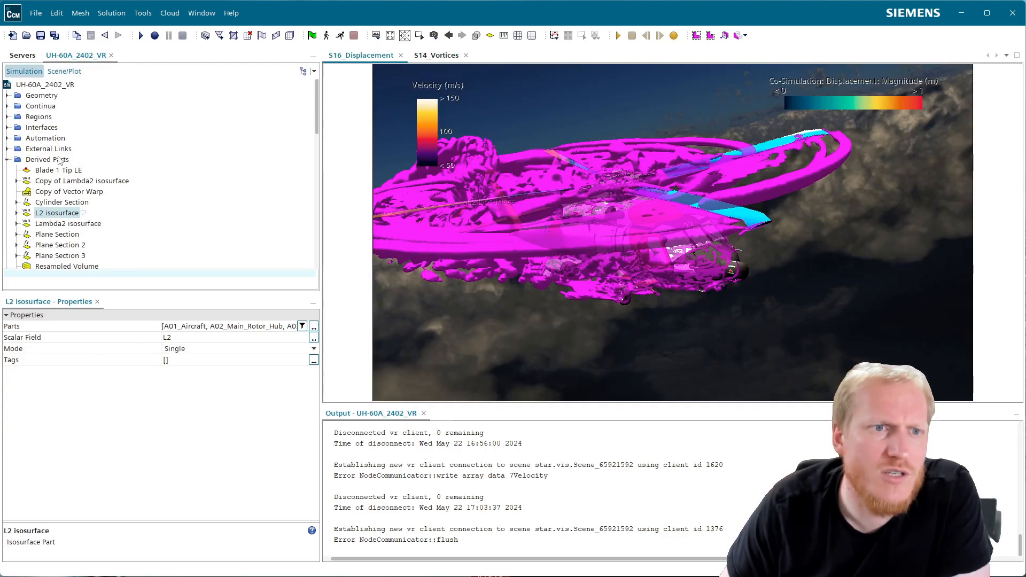
click(60, 160)
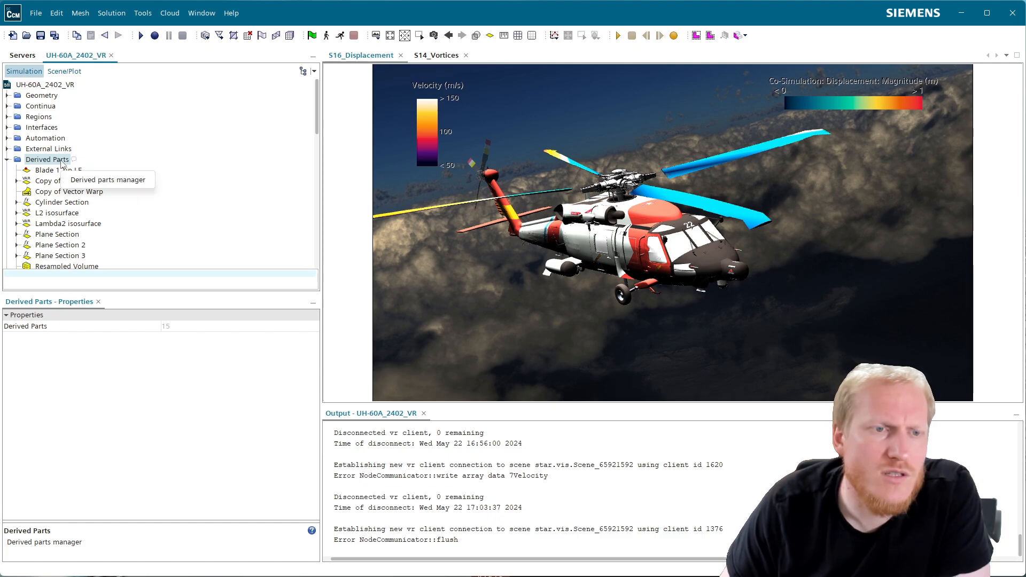
click(74, 266)
scroll(105, 233, down, 2)
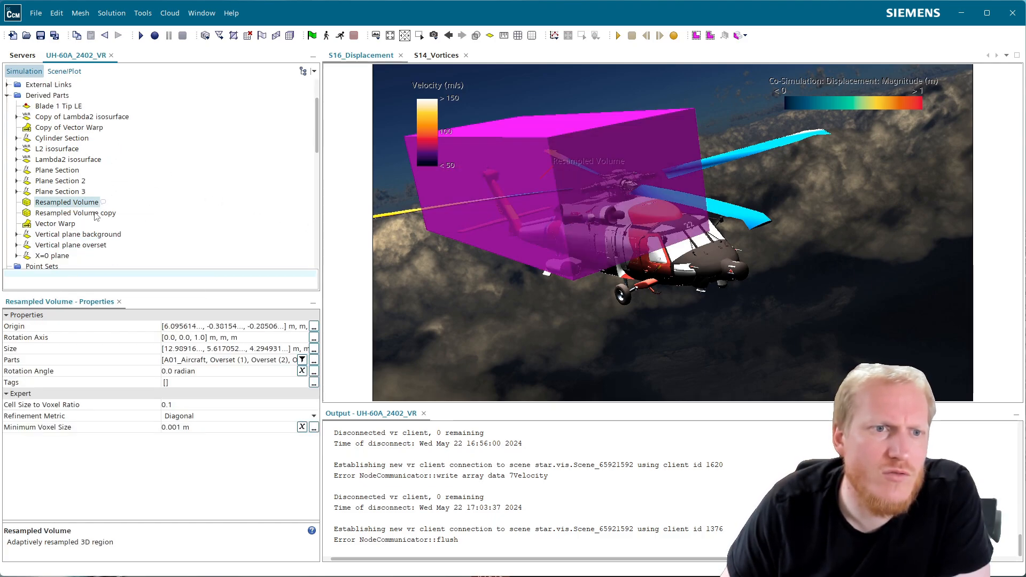
click(92, 213)
drag(89, 214, 567, 204)
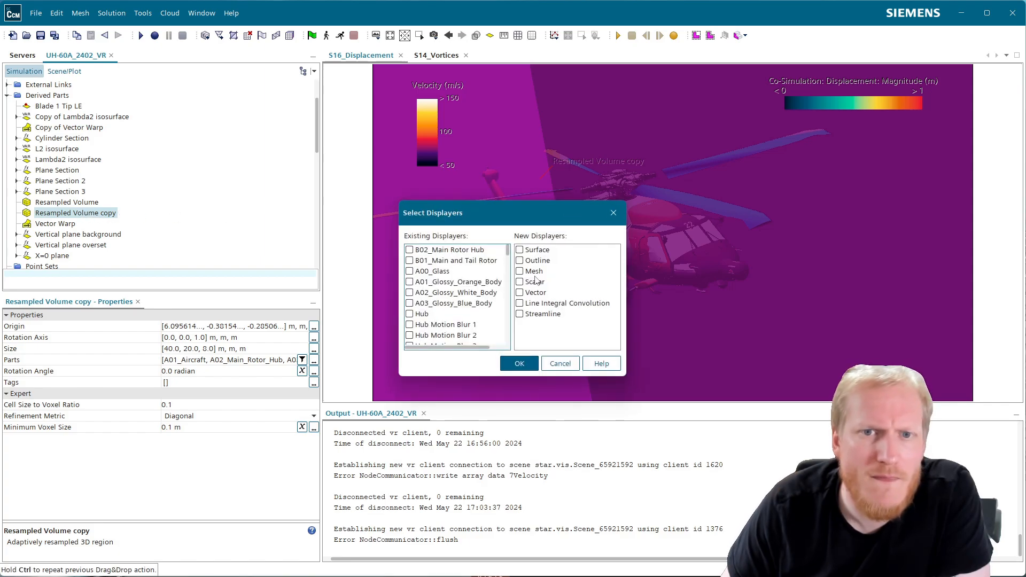
click(537, 283)
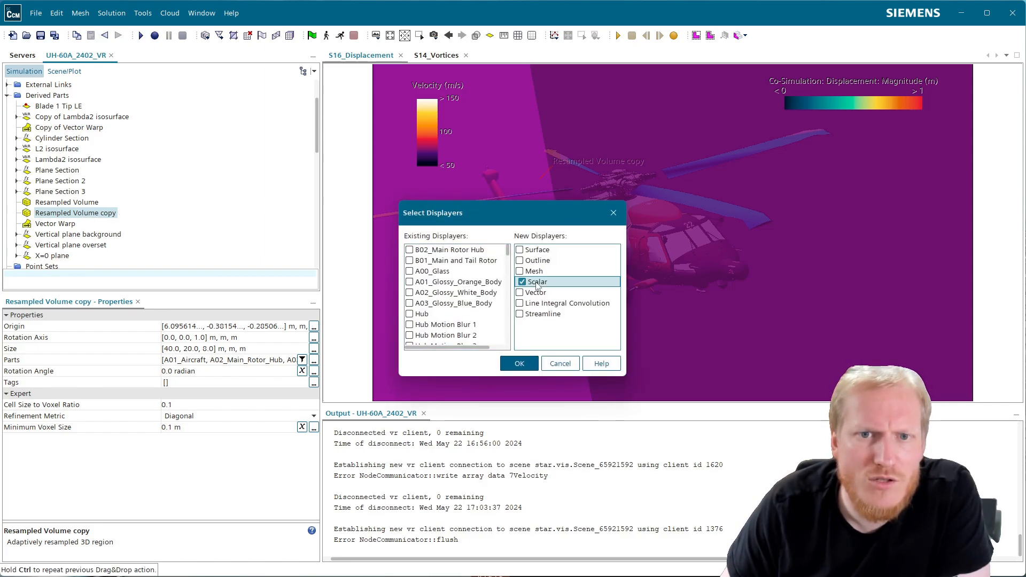
click(519, 364)
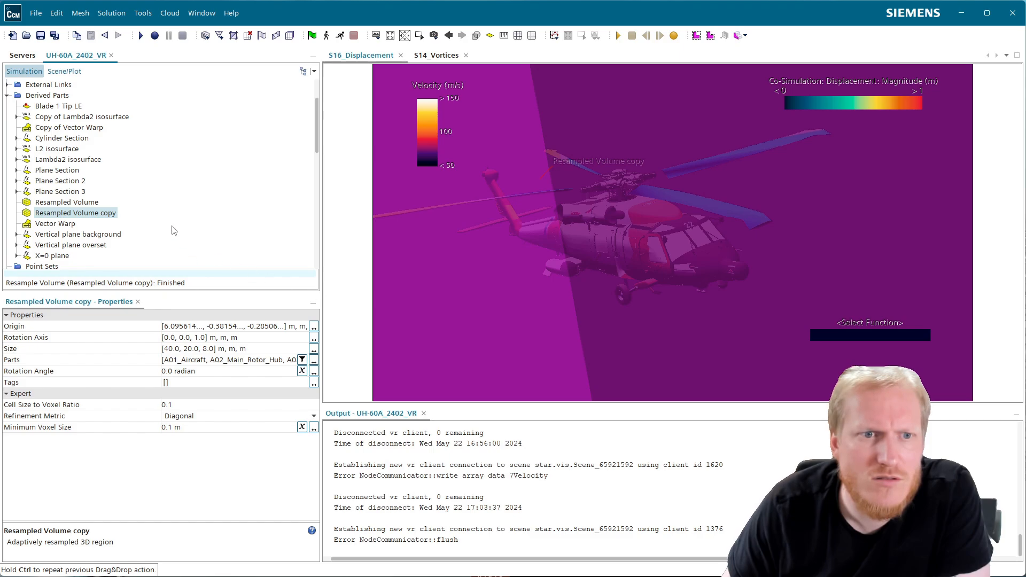
Inspect the resampled volume around the helicopter and move the new scalar's color bar between the velocity and displacement legends.
click(61, 72)
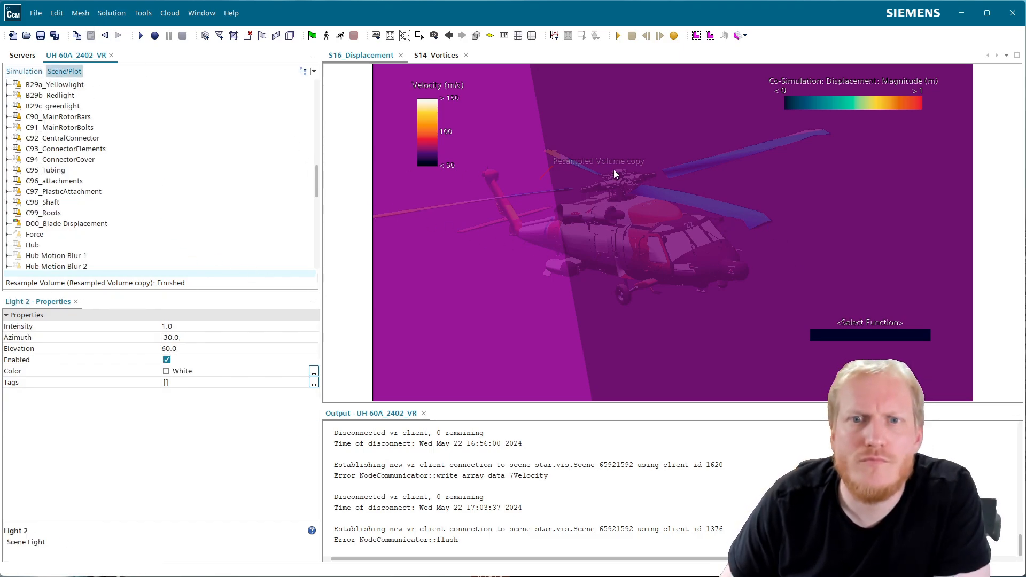
scroll(715, 254, down, 8)
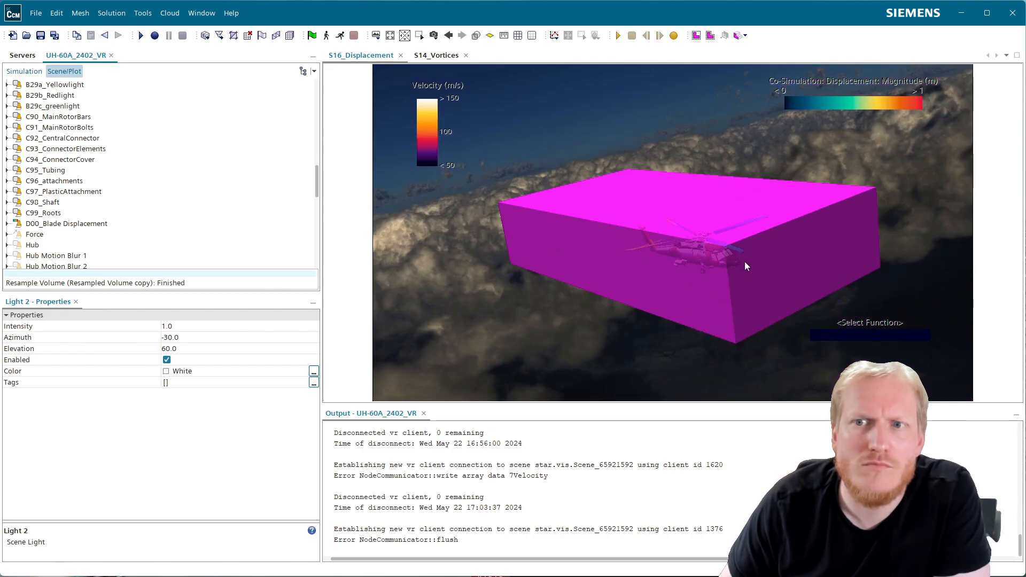
drag(676, 167, 735, 165)
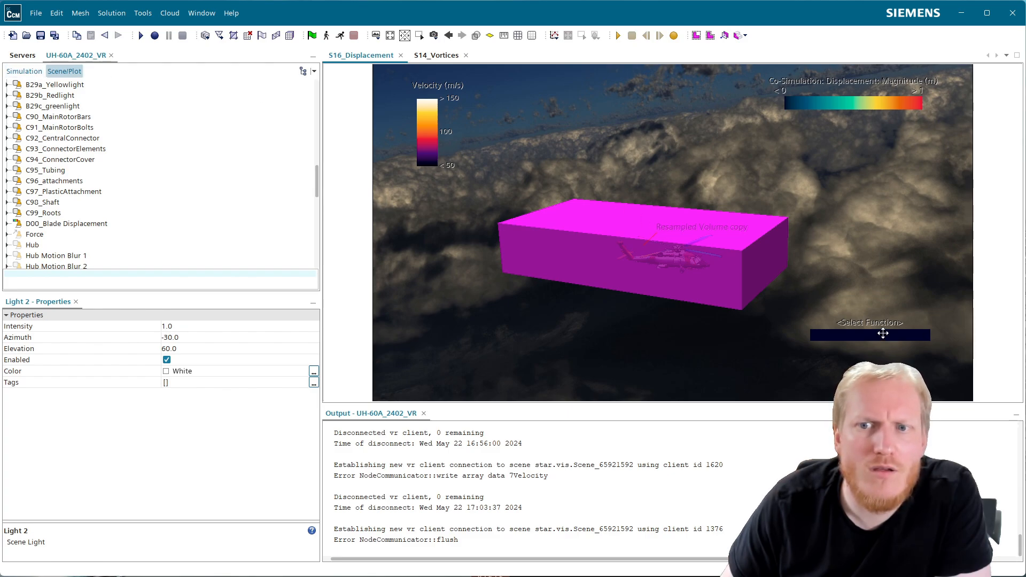
mouse_move(882, 333)
mouse_down()
mouse_move(792, 284)
mouse_move(600, 95)
mouse_up()
Color the new scalar displayer by the Vorticity Magnitude field function.
double_click(607, 110)
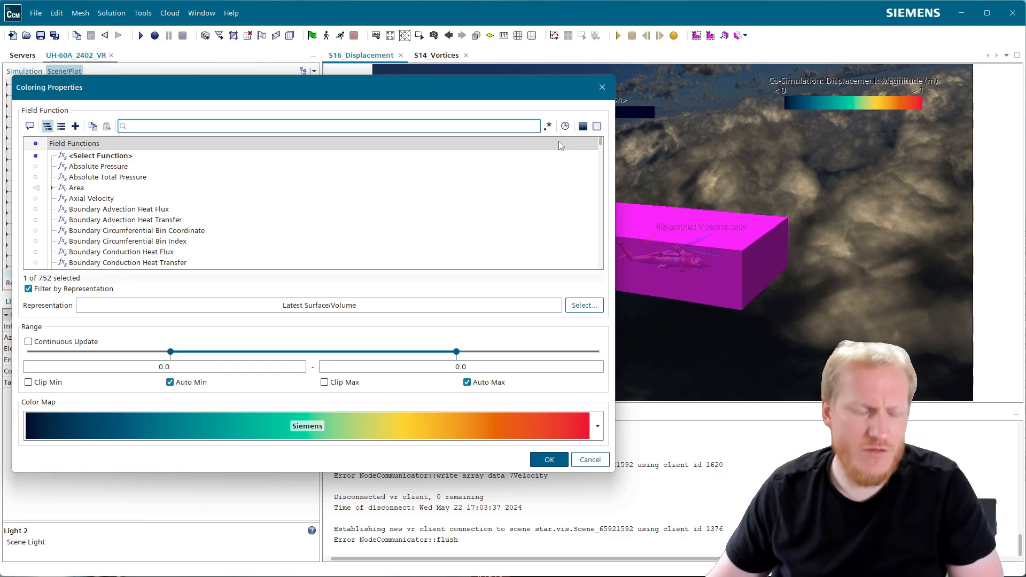
text(vo)
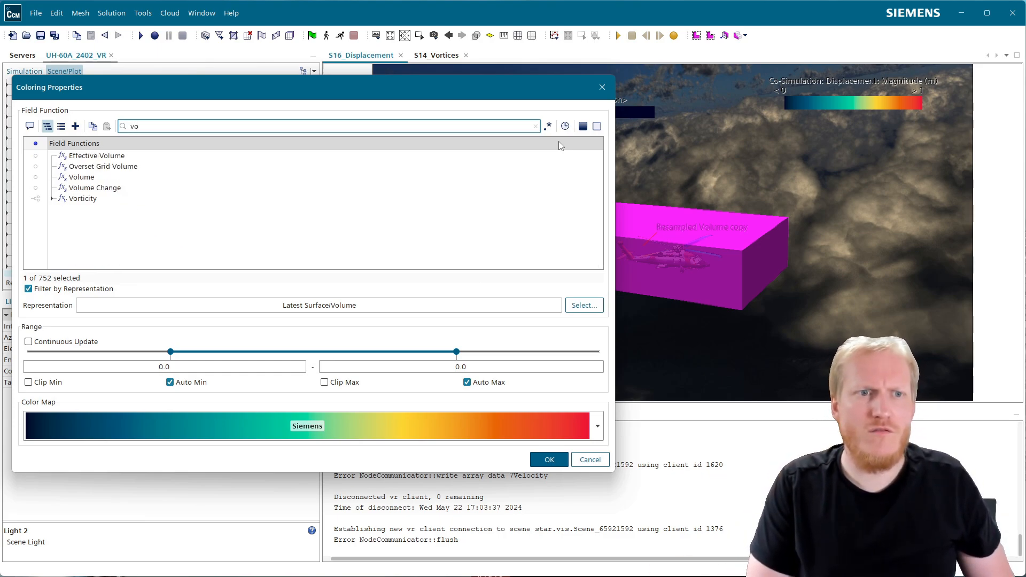
click(56, 200)
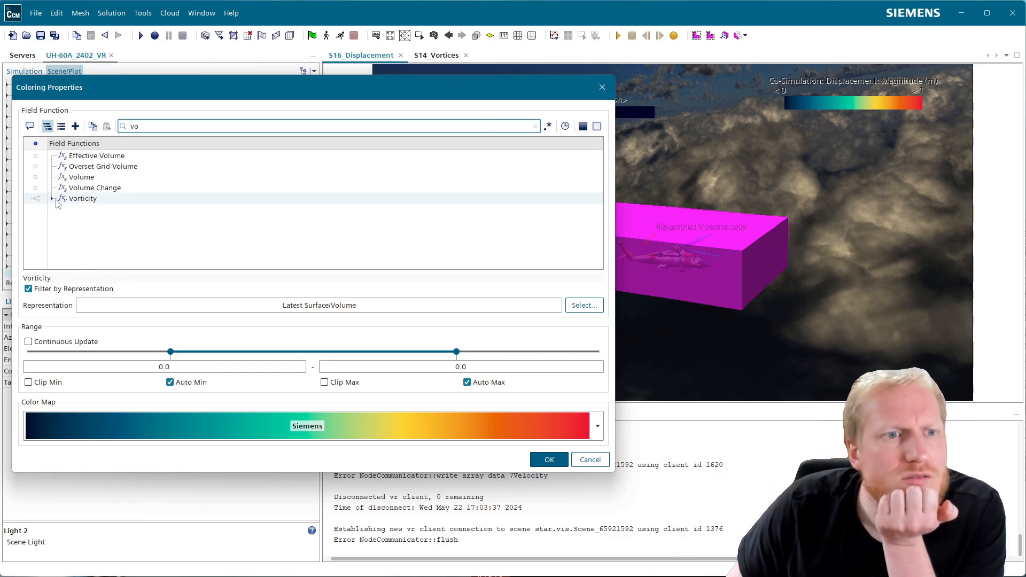
click(51, 199)
click(98, 209)
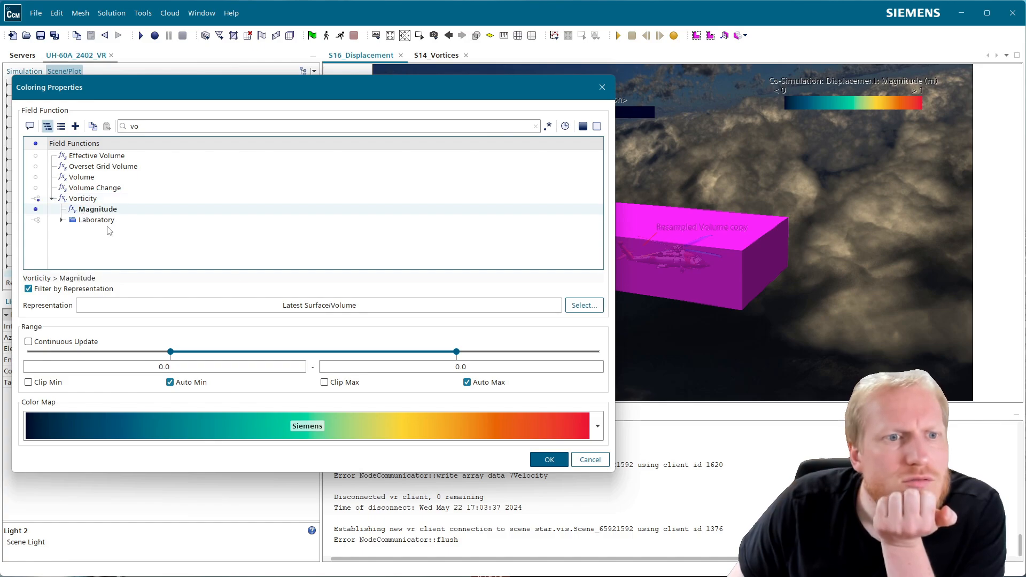
click(549, 460)
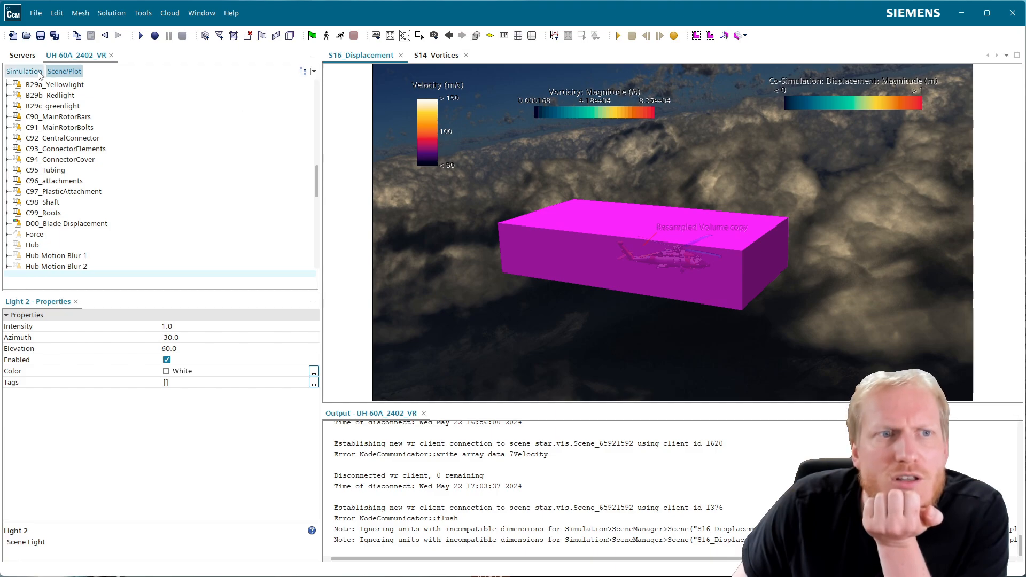
Rename the Scalar 2 displayer as vr-vorticity-scalar.
scroll(148, 169, down, 6)
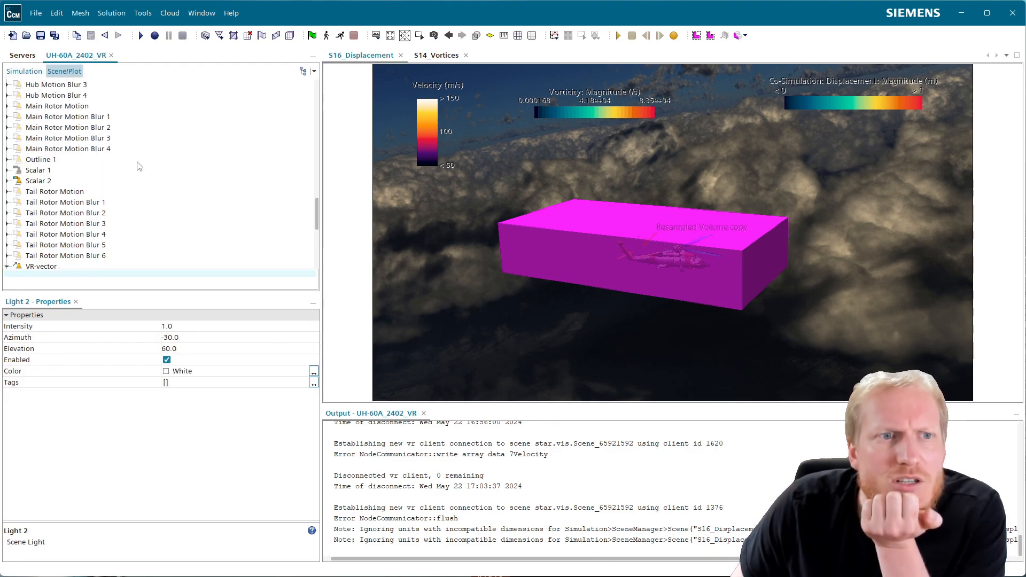
click(32, 181)
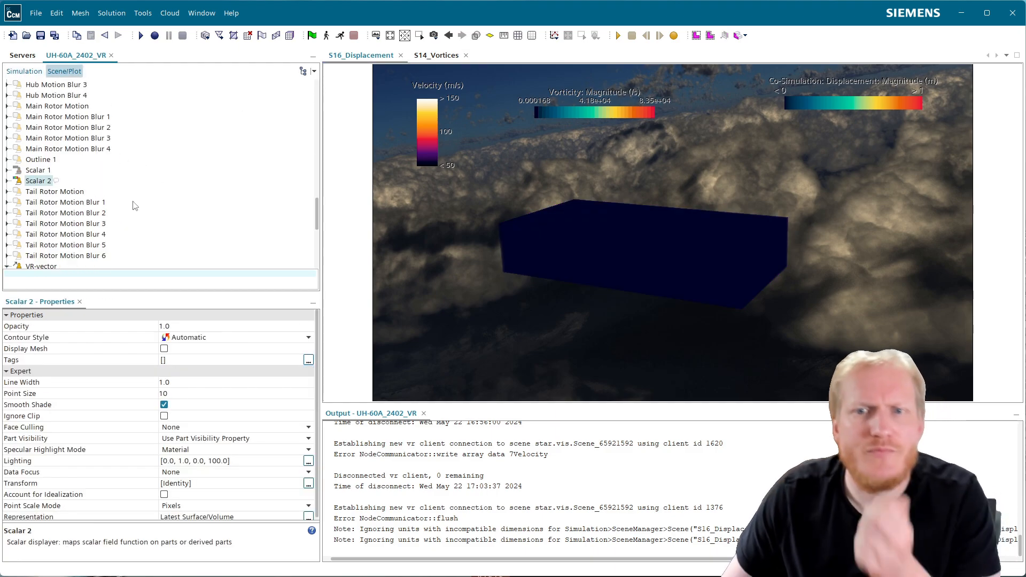
key(F2)
text(vr-vort)
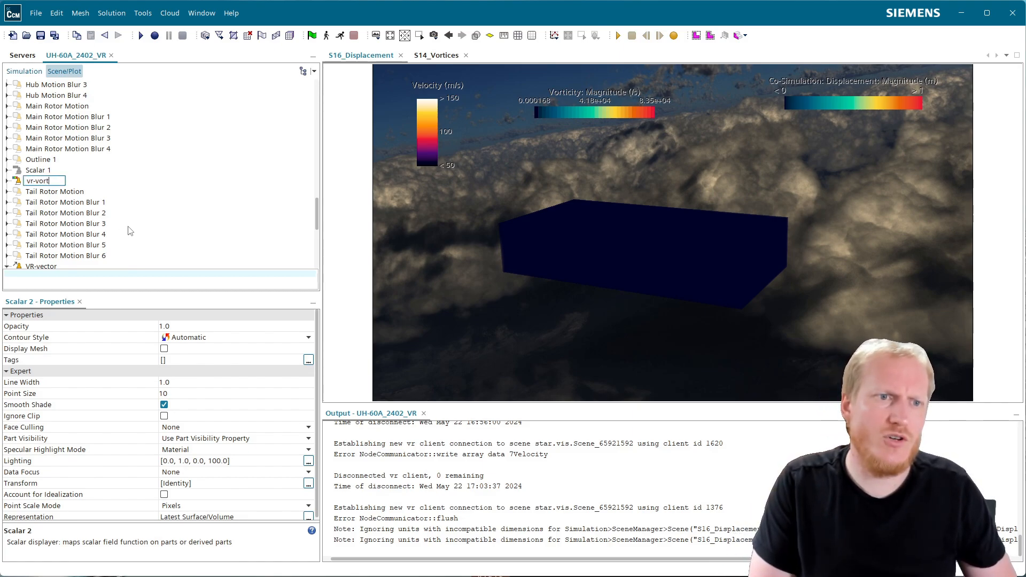
text(icity-scalar)
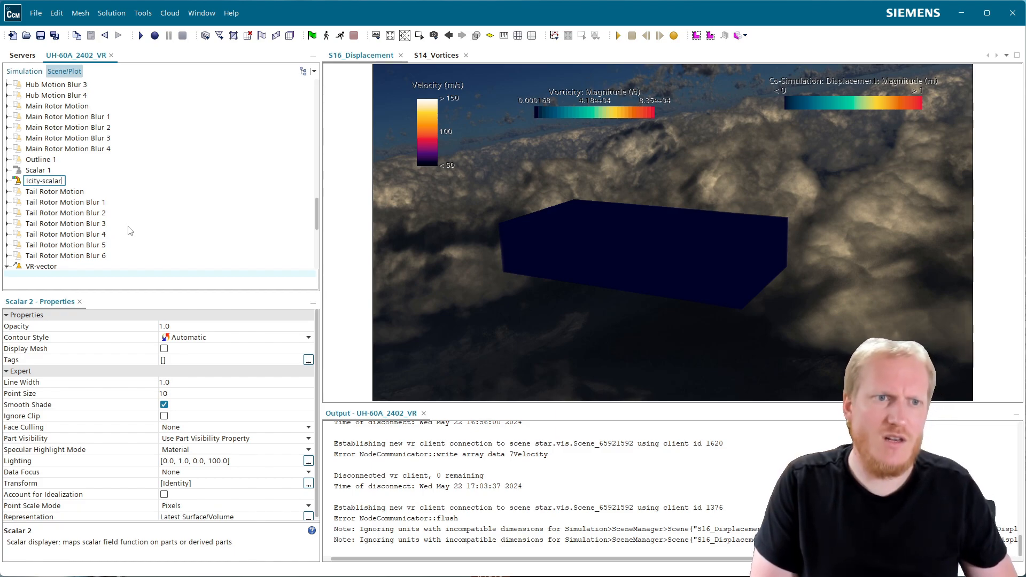
key(Return)
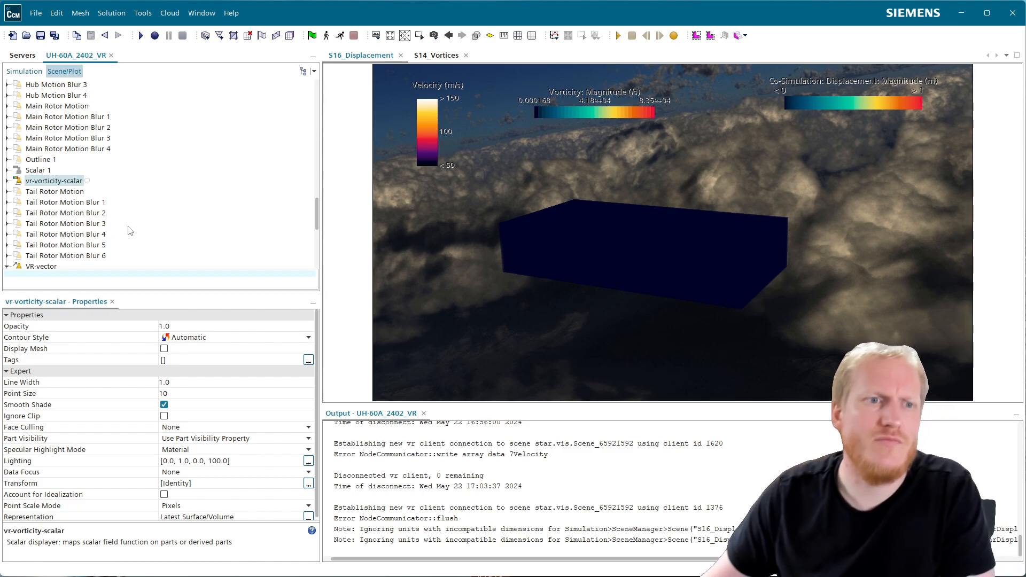
Set the vr-vorticity-scalar displayer's scalar field range to a minimum of 0 and a maximum of 10000 /s.
click(7, 180)
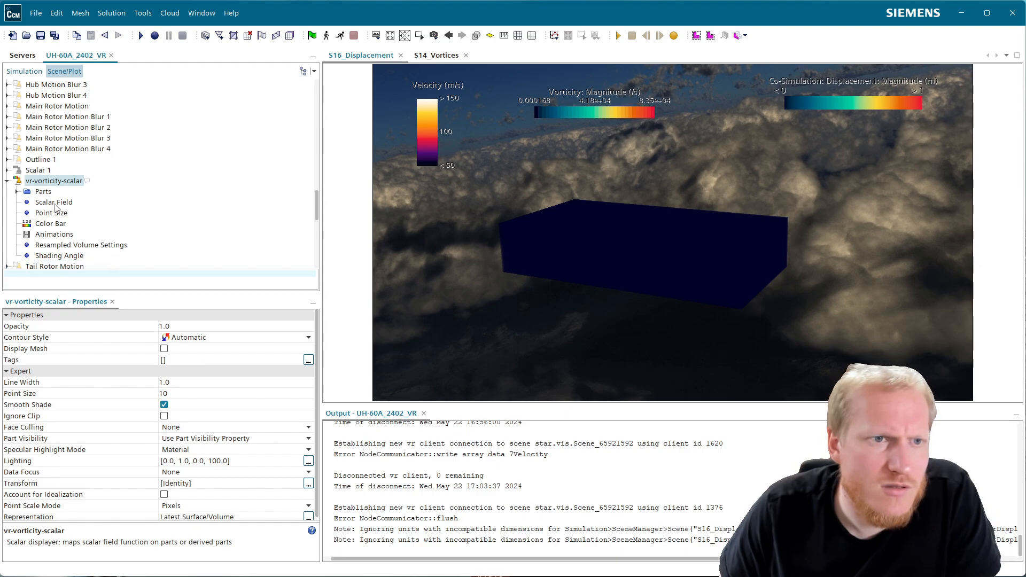
click(58, 205)
click(221, 405)
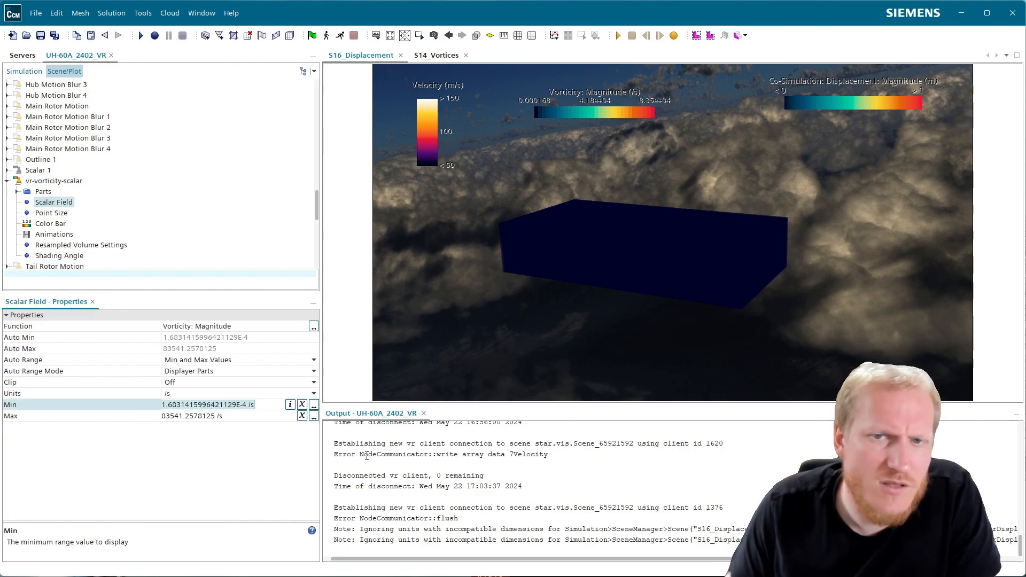
key(ctrl+a)
text(0)
key(Return)
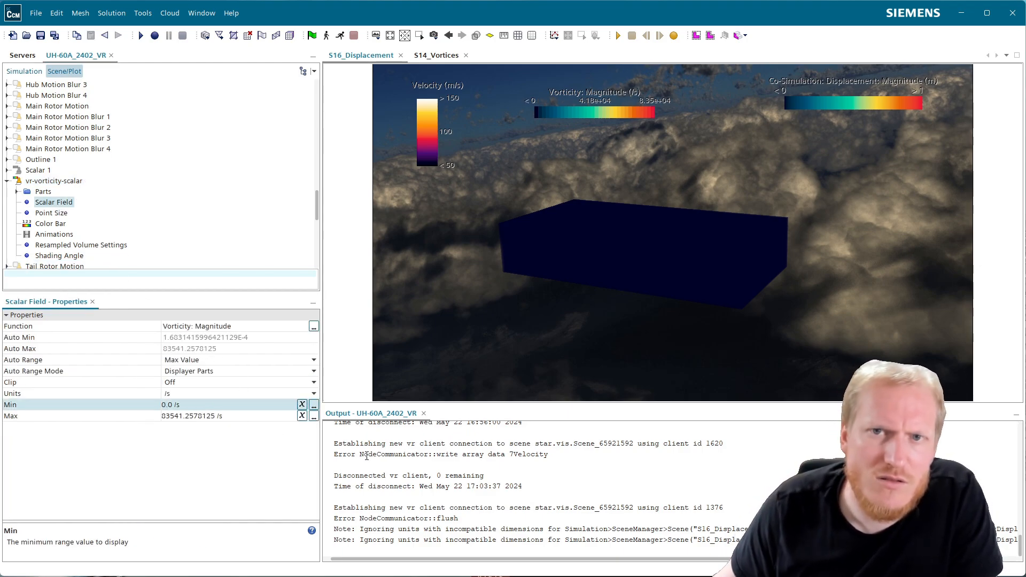
click(221, 416)
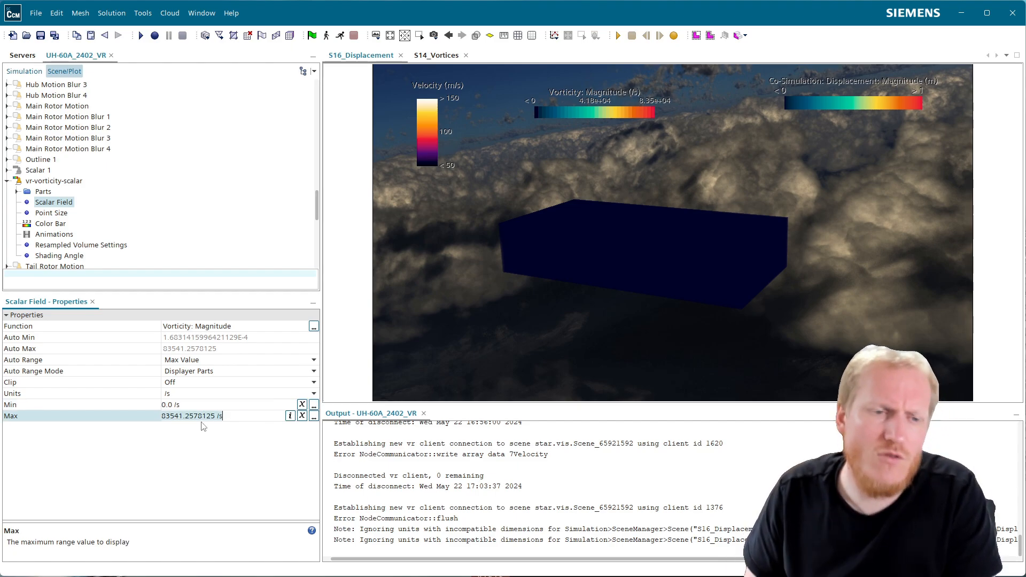
key(ctrl+a)
text(1)
text(0000)
key(Return)
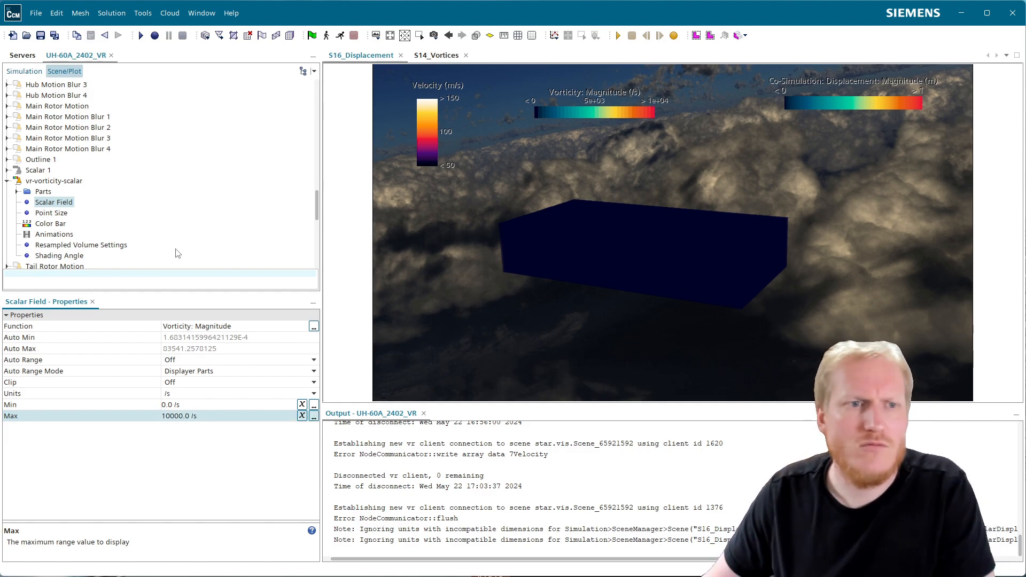
Look through the color maps available for the vorticity color bar, including the transparent and blue-grey variants.
click(52, 223)
click(246, 324)
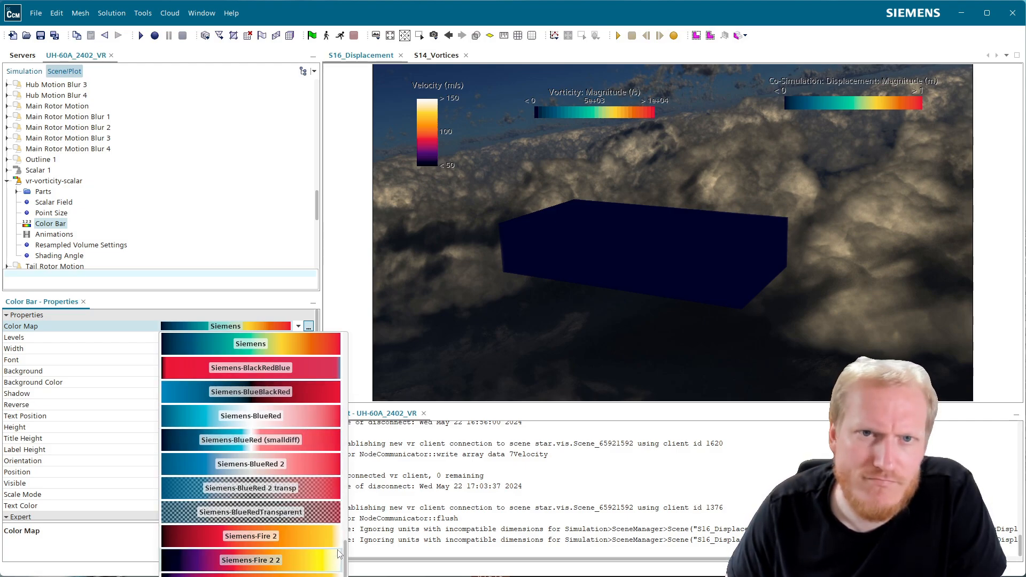
scroll(313, 541, down, 5)
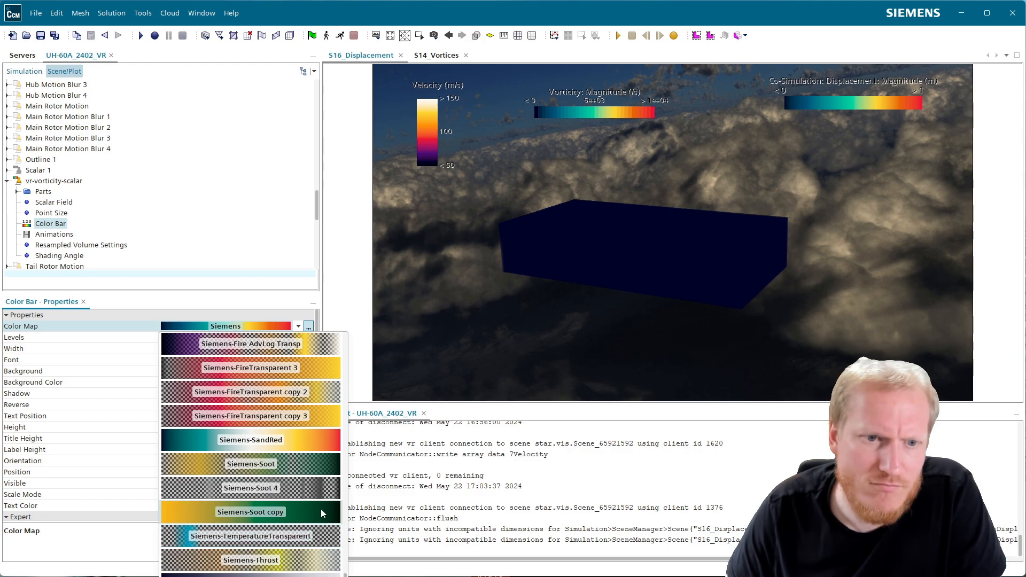
scroll(321, 510, down, 1)
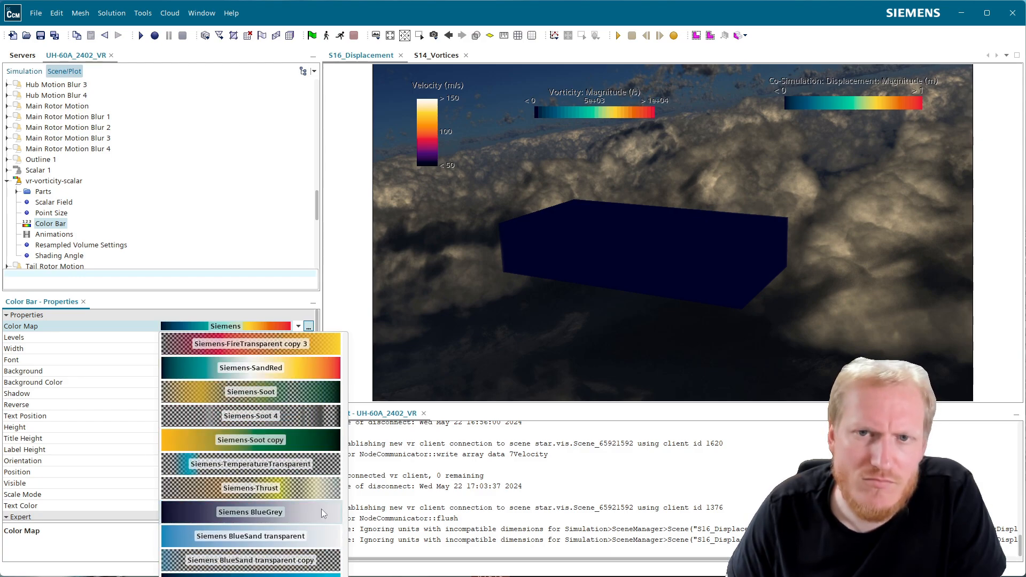
click(321, 511)
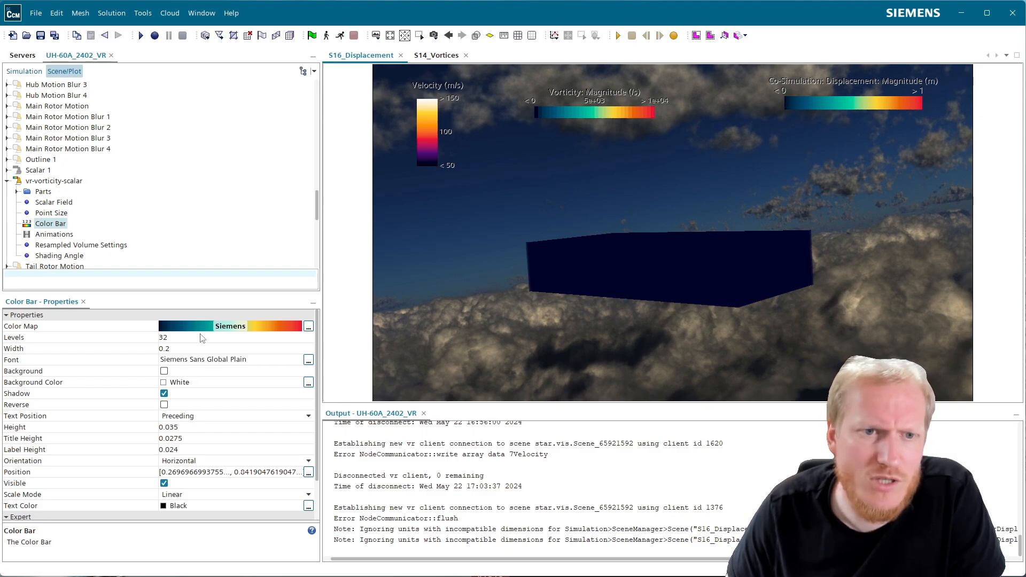
click(227, 327)
click(227, 327)
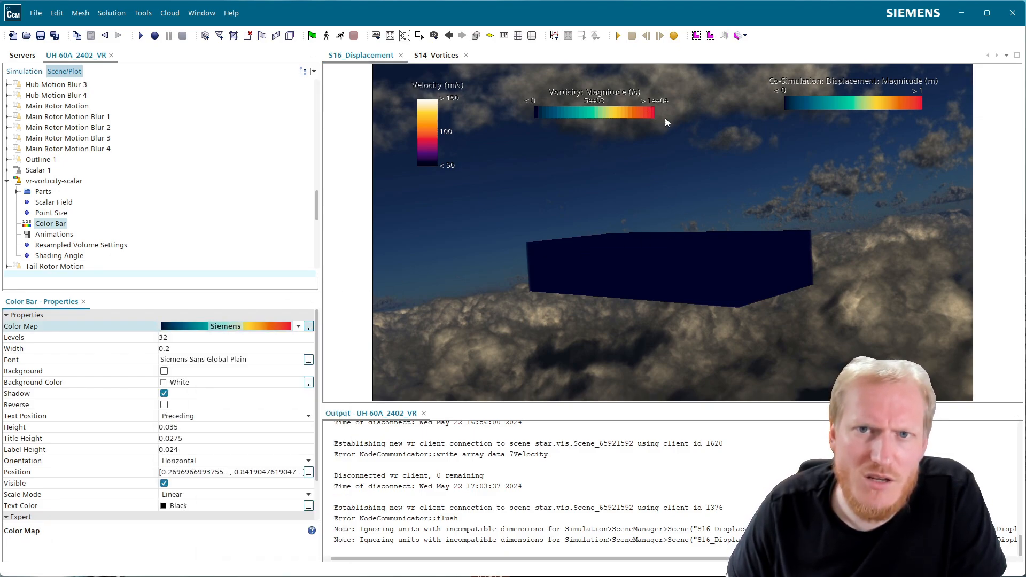
Set the vorticity color bar's number of levels to 512.
click(183, 339)
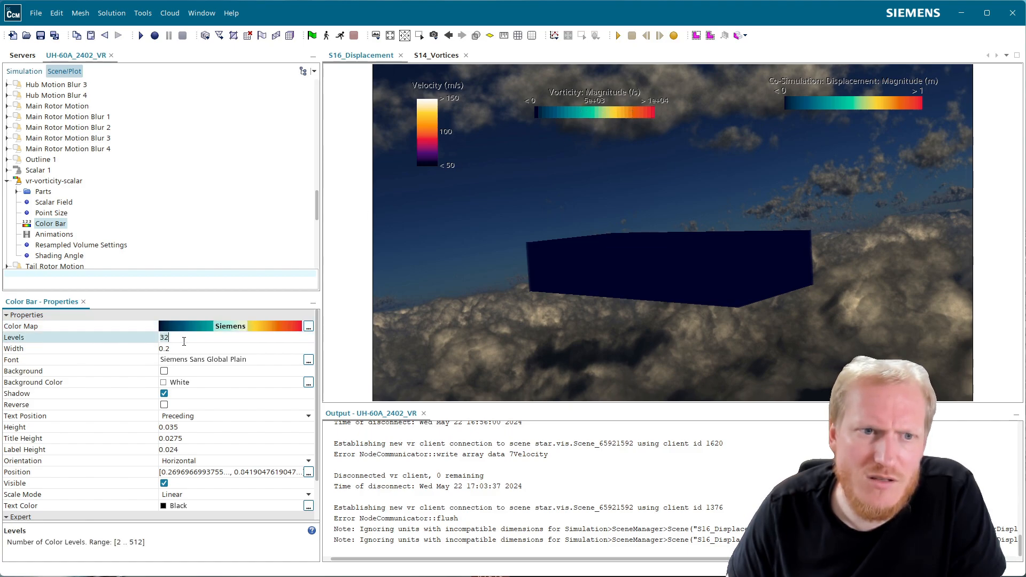
text(512)
key(Return)
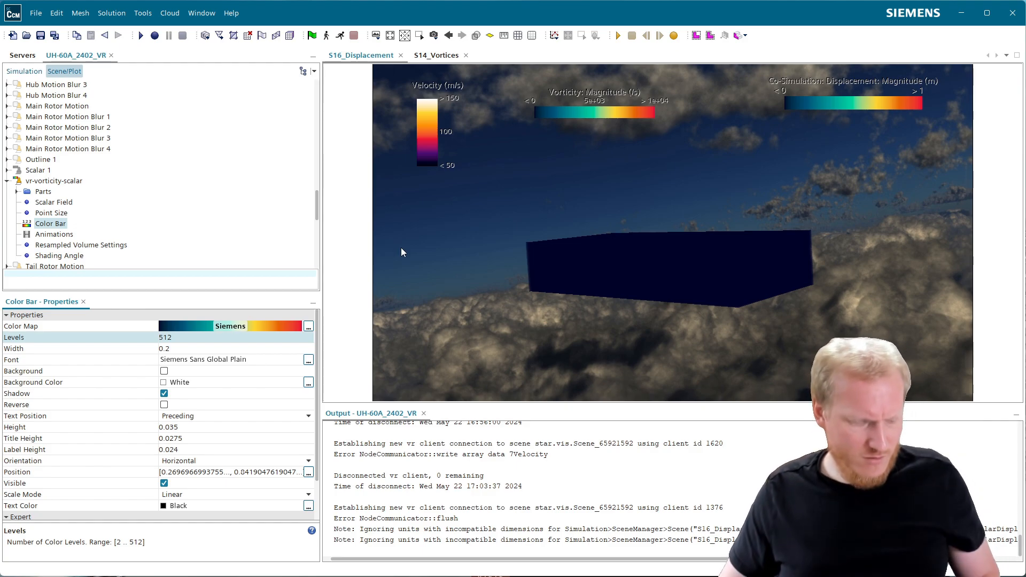
Check the Color Picker activation in PowerToys and sample the blue sky color beside the resampled volume in the scene.
key(super)
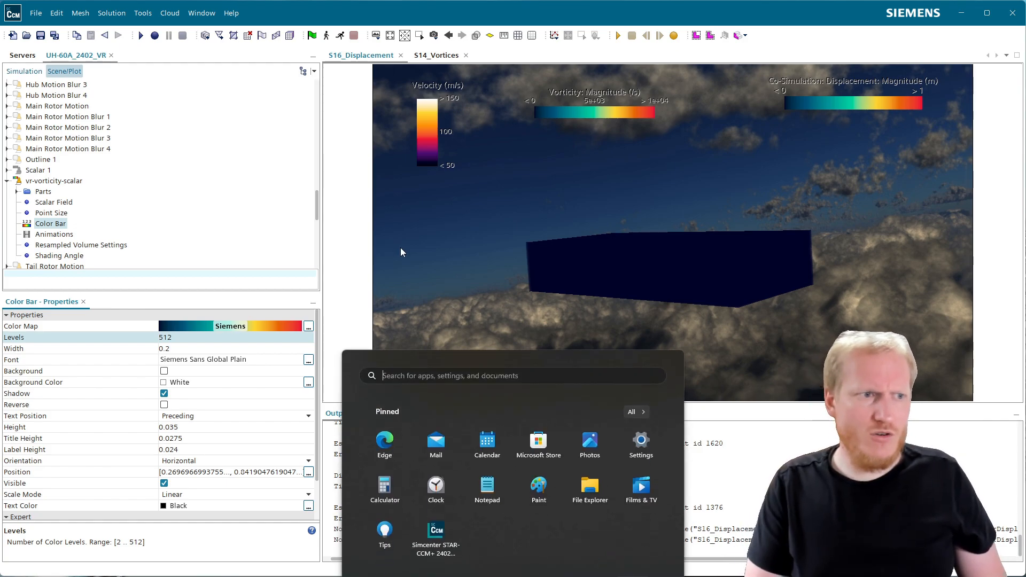
text(po)
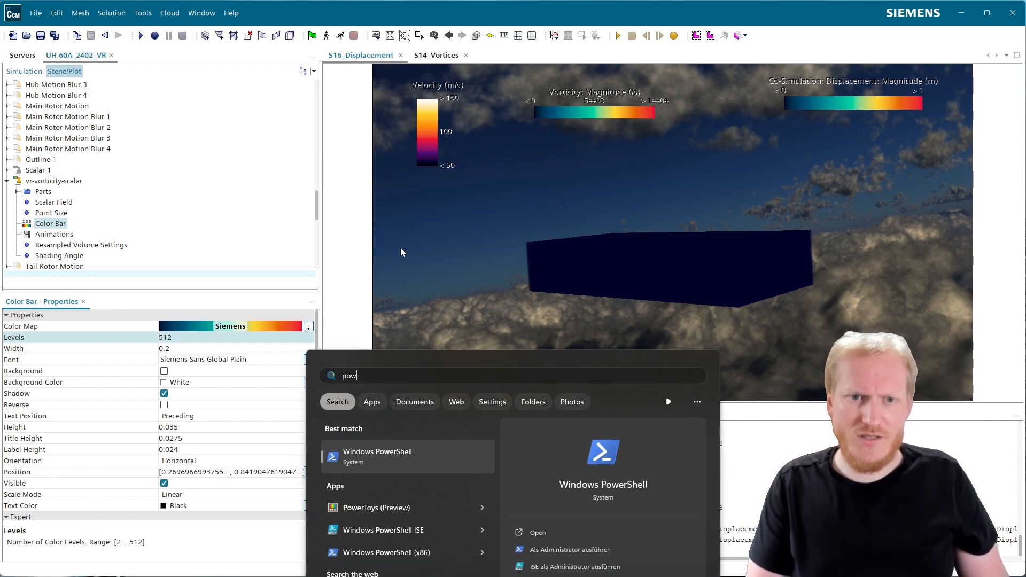
key(Escape)
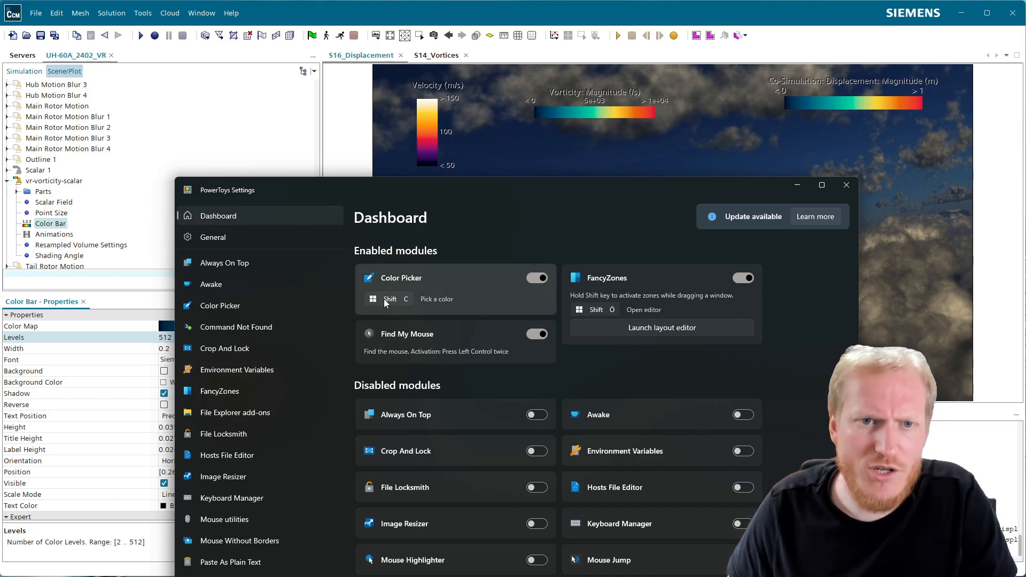
click(797, 186)
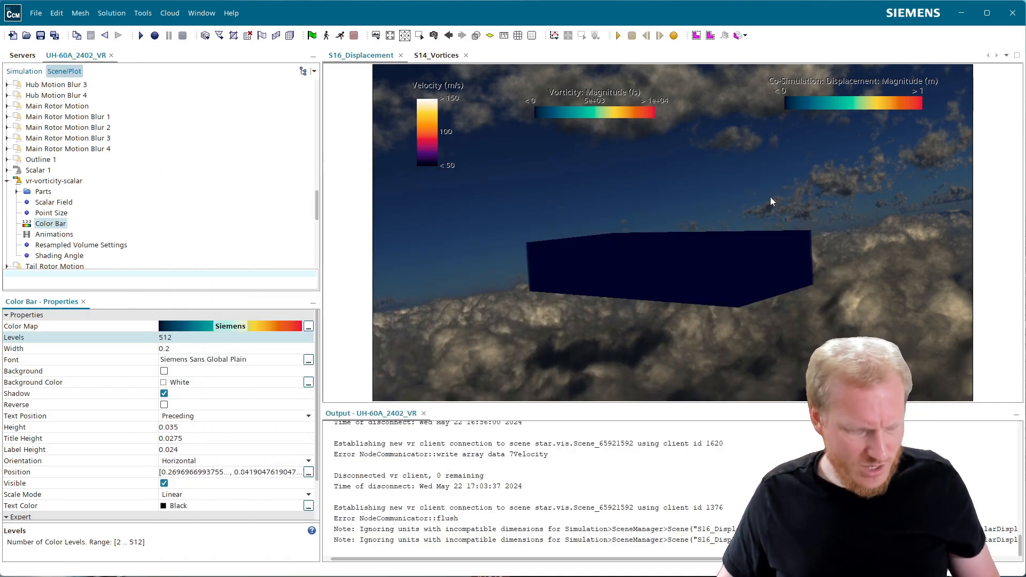
key(super+shift+c)
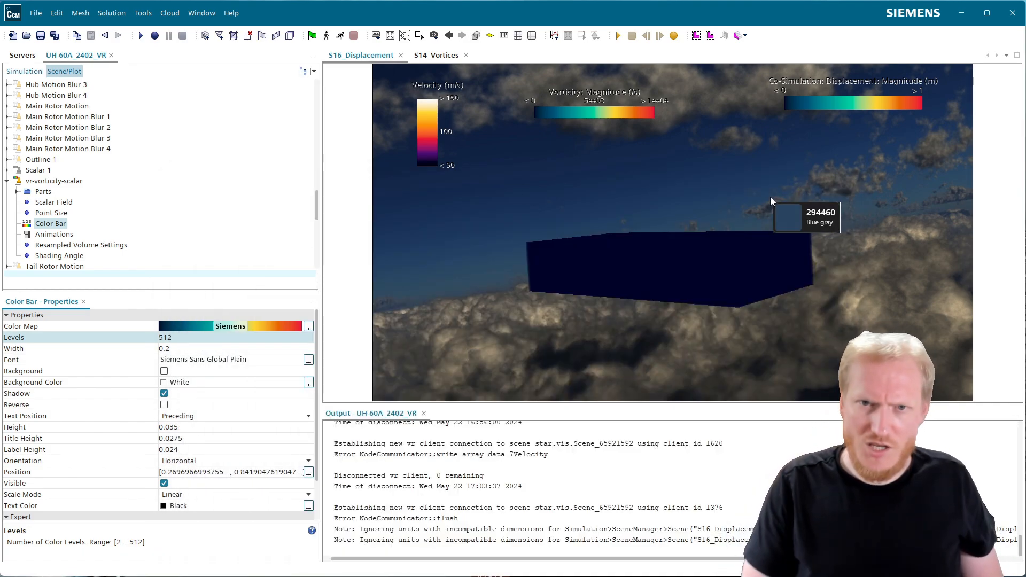
click(489, 258)
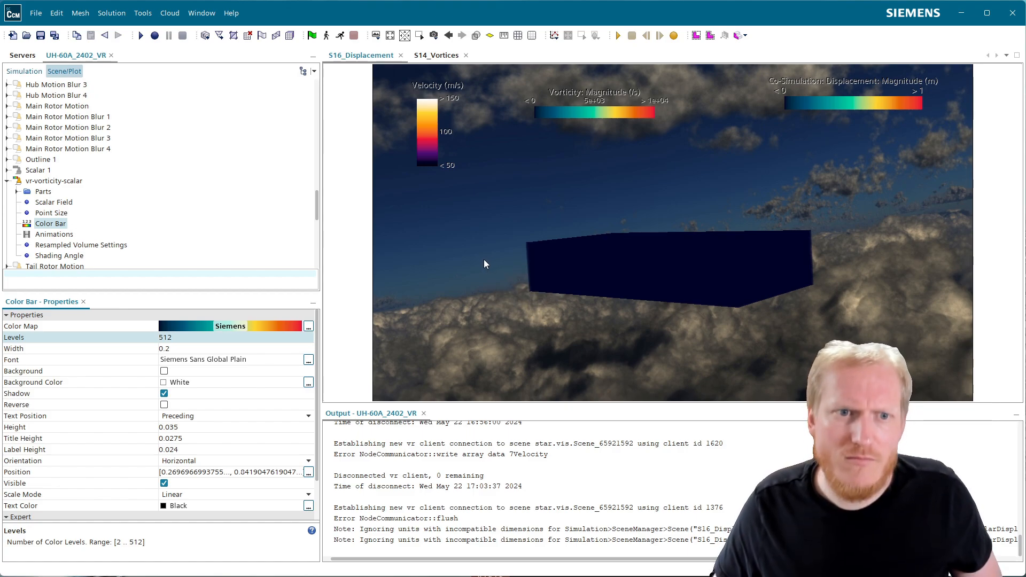
Create an editable copy of the vorticity color bar's Siemens color map and name it Siemens Sky.
click(308, 326)
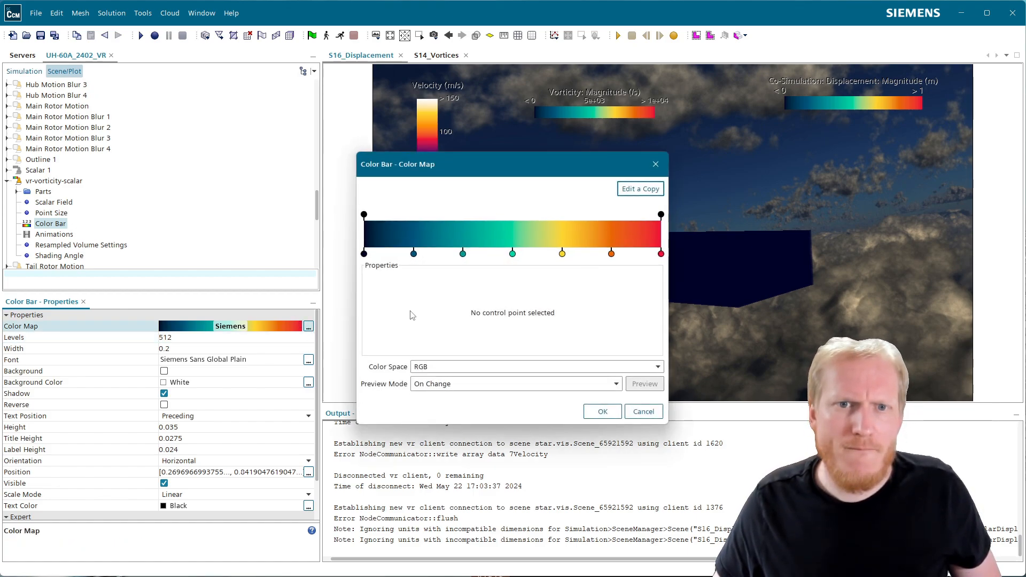
click(638, 190)
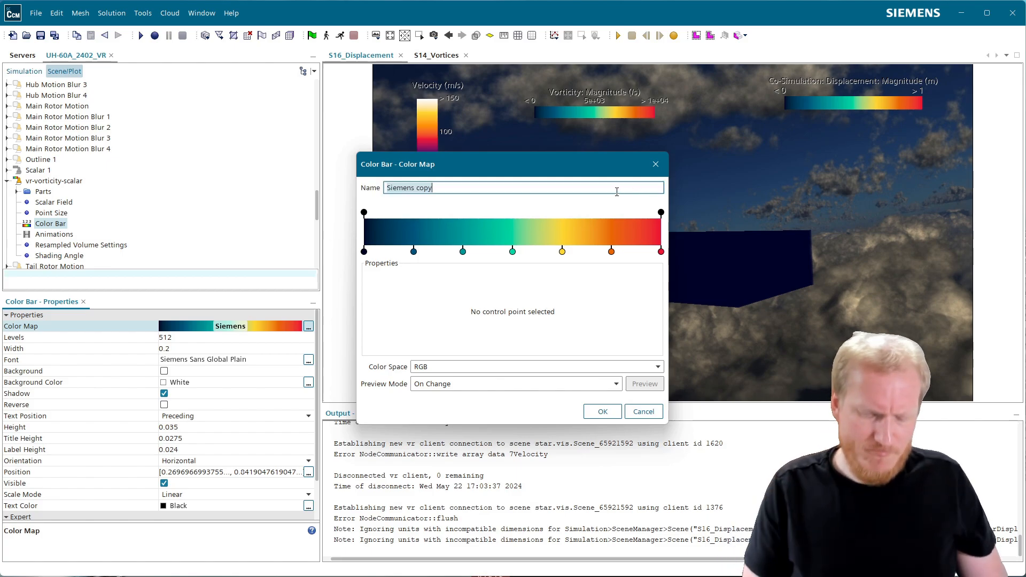
click(617, 192)
key(BackSpace)
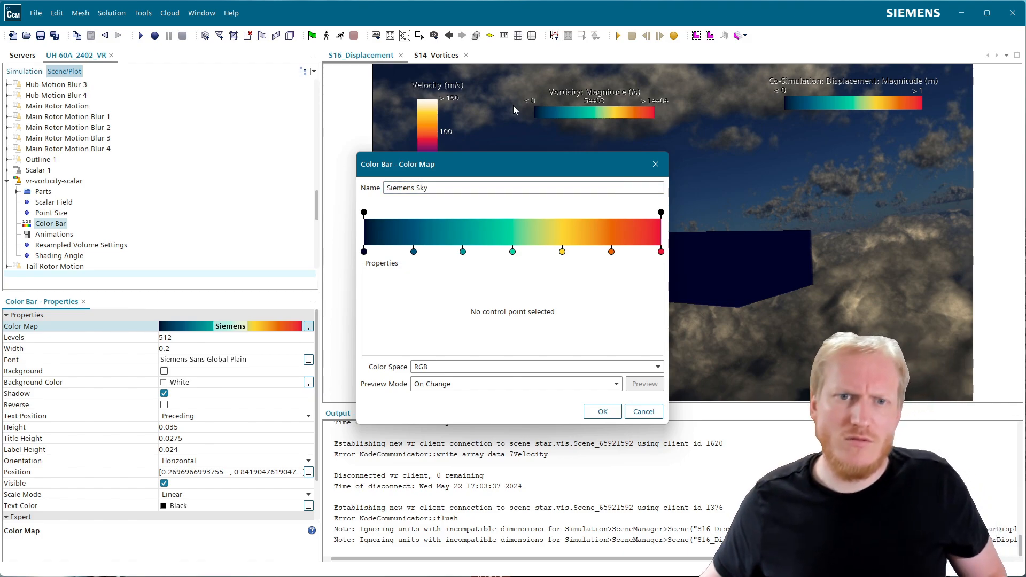
Change the color of the Siemens Sky map's middle control point, at position 0.5, to white from the palette.
click(414, 251)
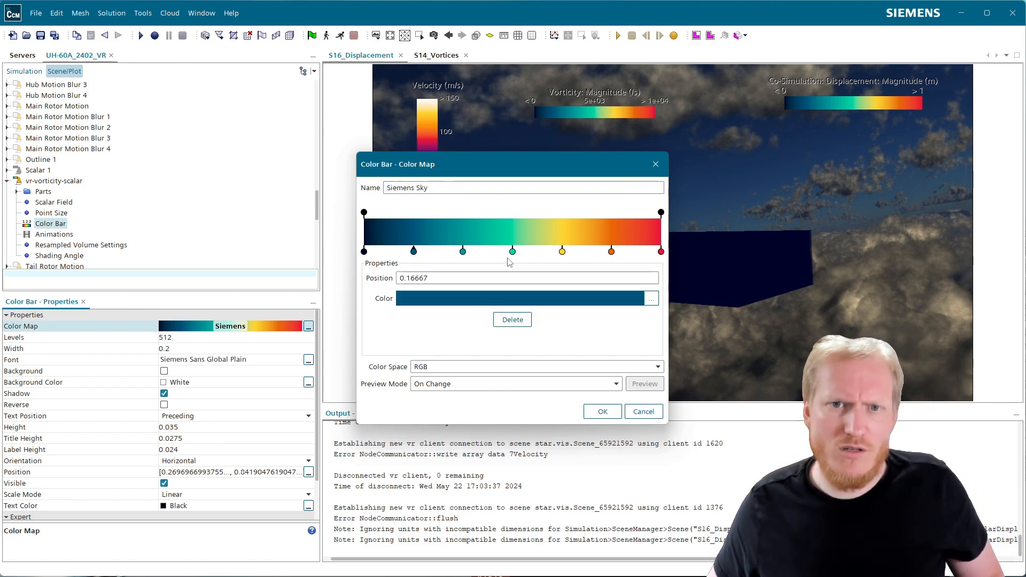
click(512, 251)
click(519, 299)
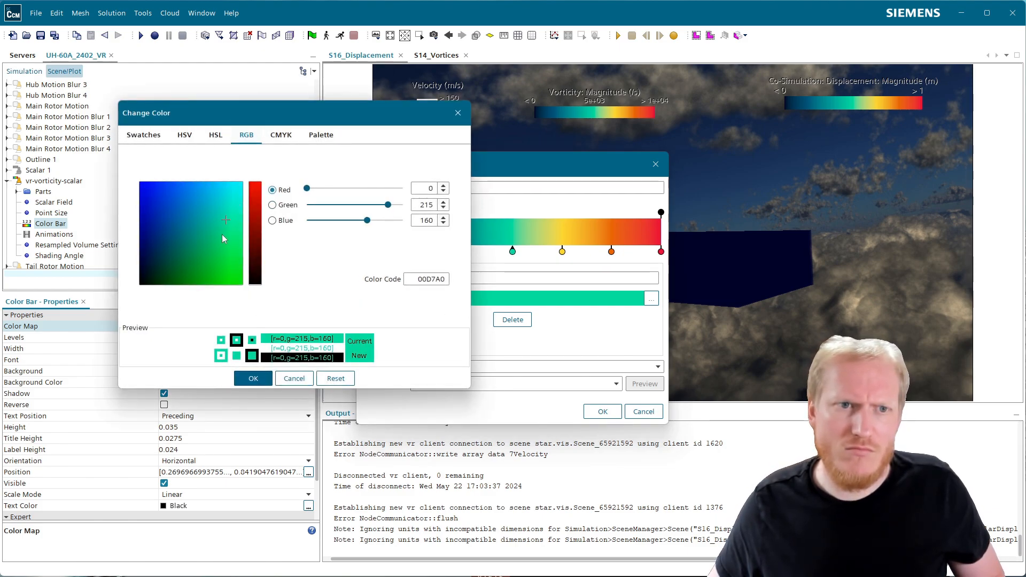
click(321, 135)
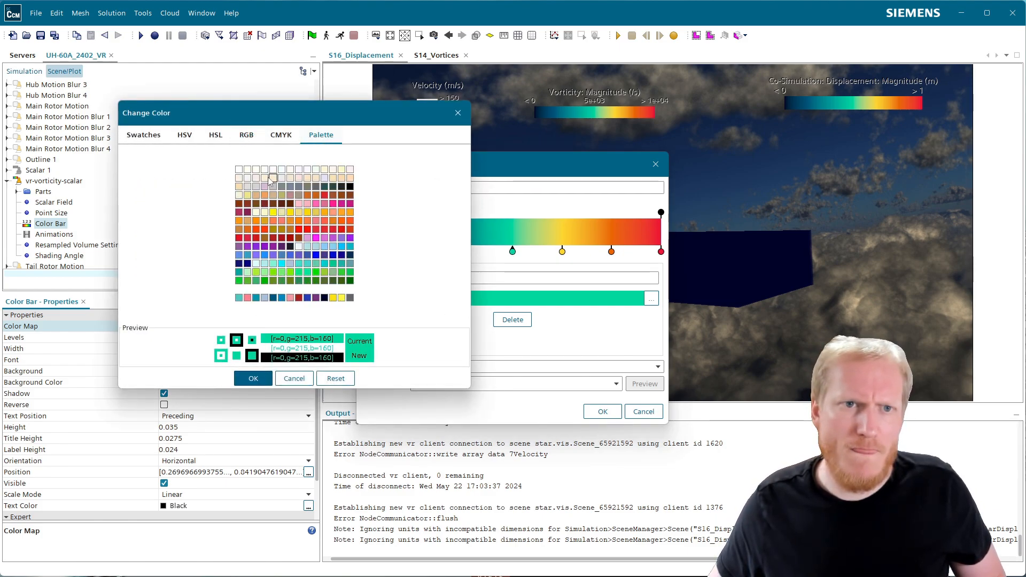
click(240, 170)
click(253, 378)
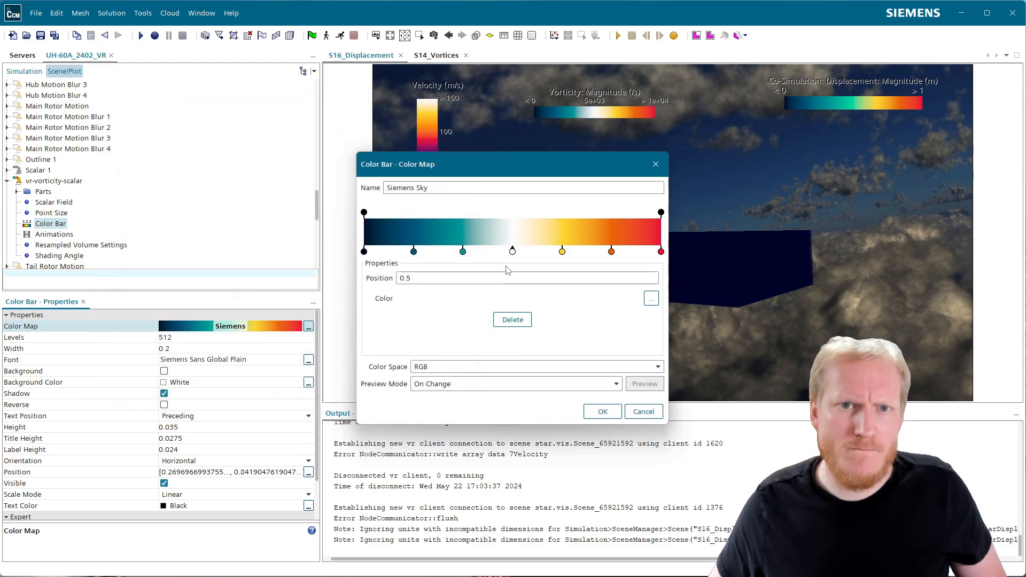
Recolor the Siemens Sky map's teal control point at position 0.333 with the sampled sky-blue color code.
click(462, 252)
click(651, 298)
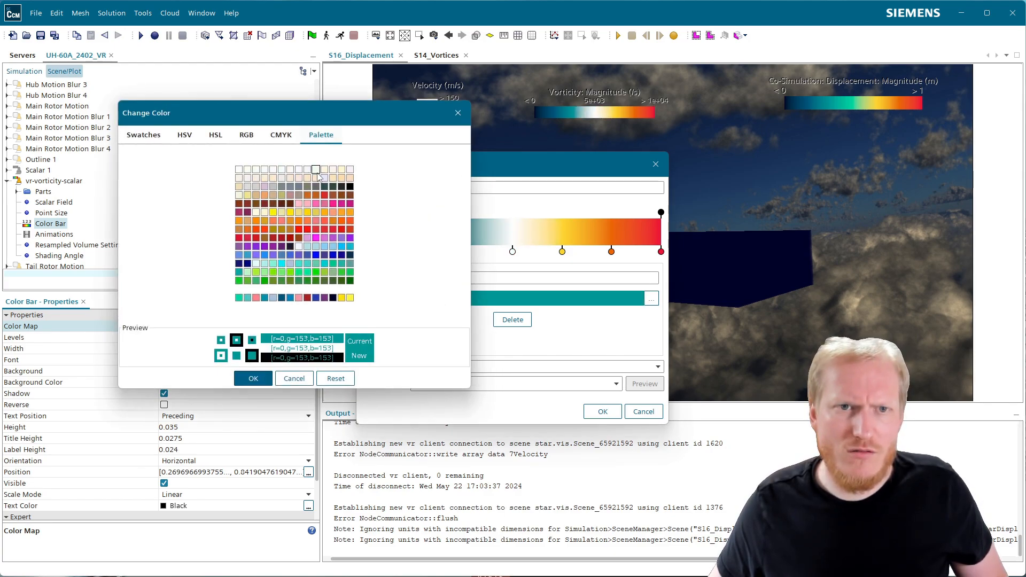
click(281, 135)
click(246, 135)
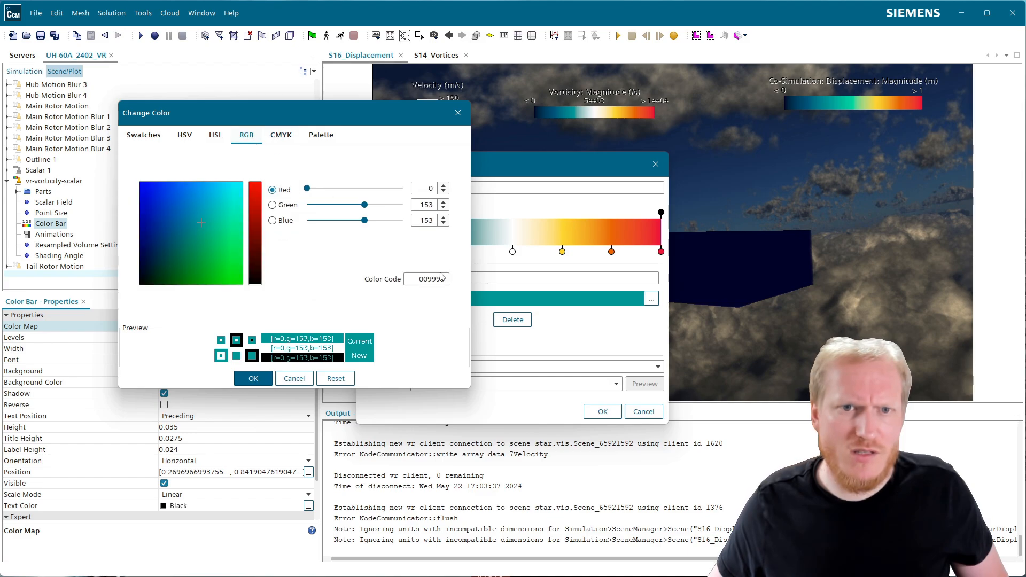
click(443, 278)
key(ctrl+v)
click(253, 378)
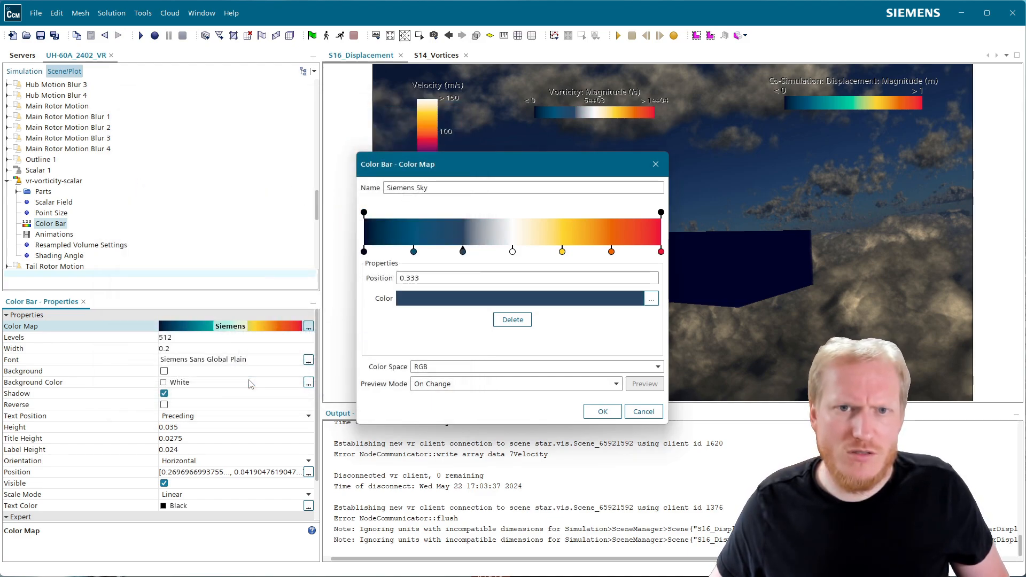
Delete the dark teal control point between the low end and the sky-blue point, and move the sky-blue point to about 0.165.
click(413, 251)
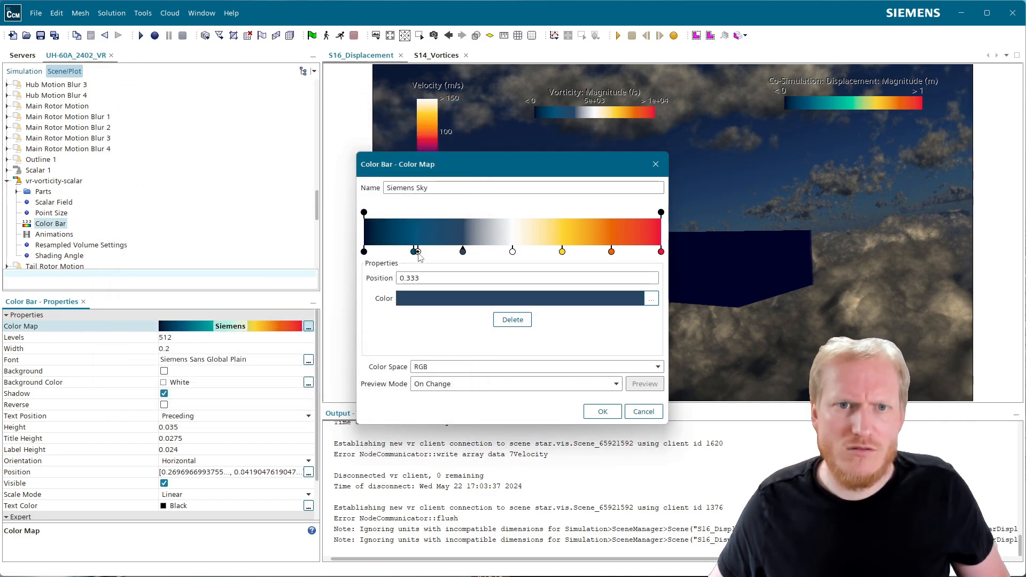
click(513, 319)
drag(462, 251, 412, 251)
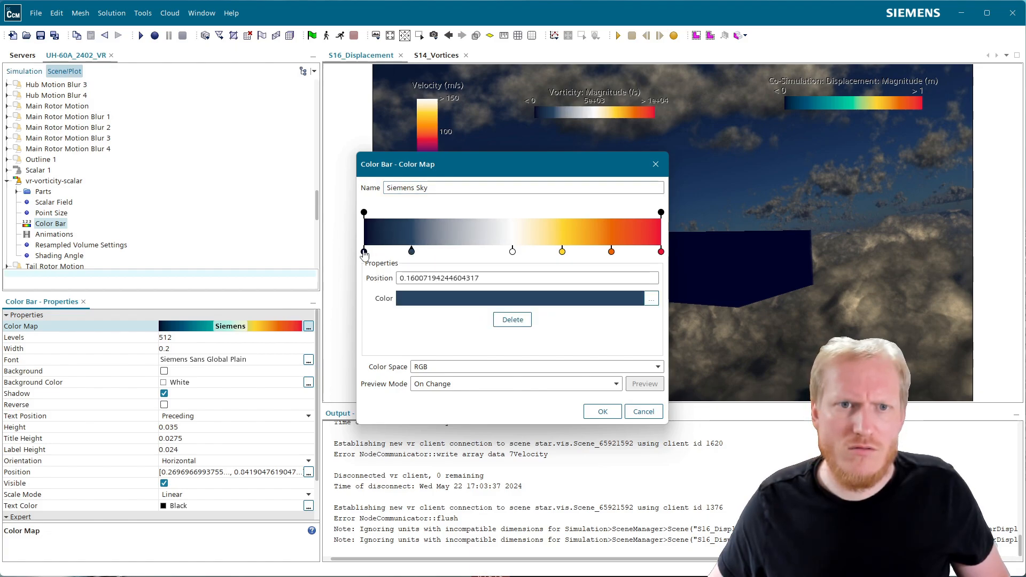
click(364, 252)
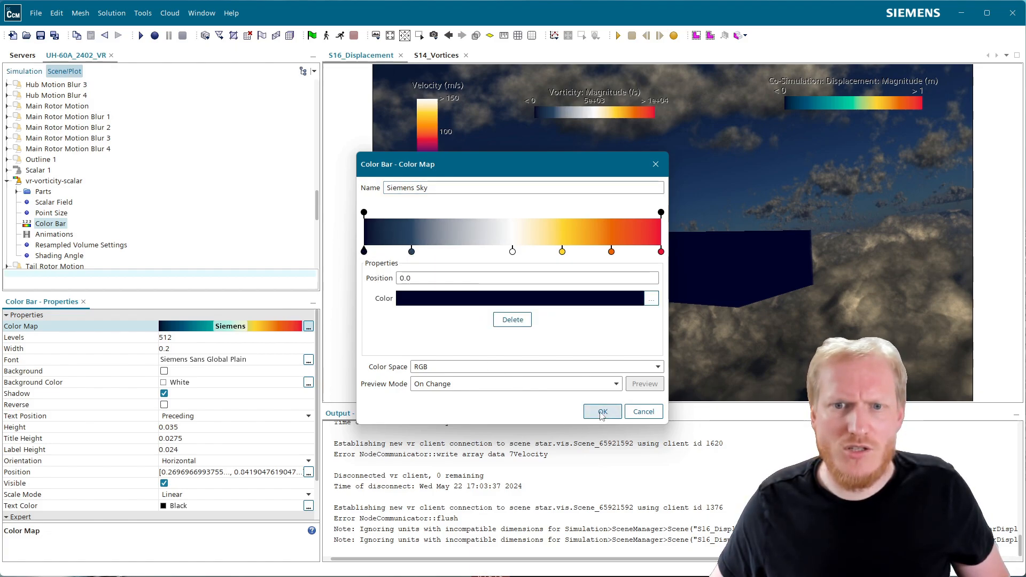
drag(533, 163, 179, 163)
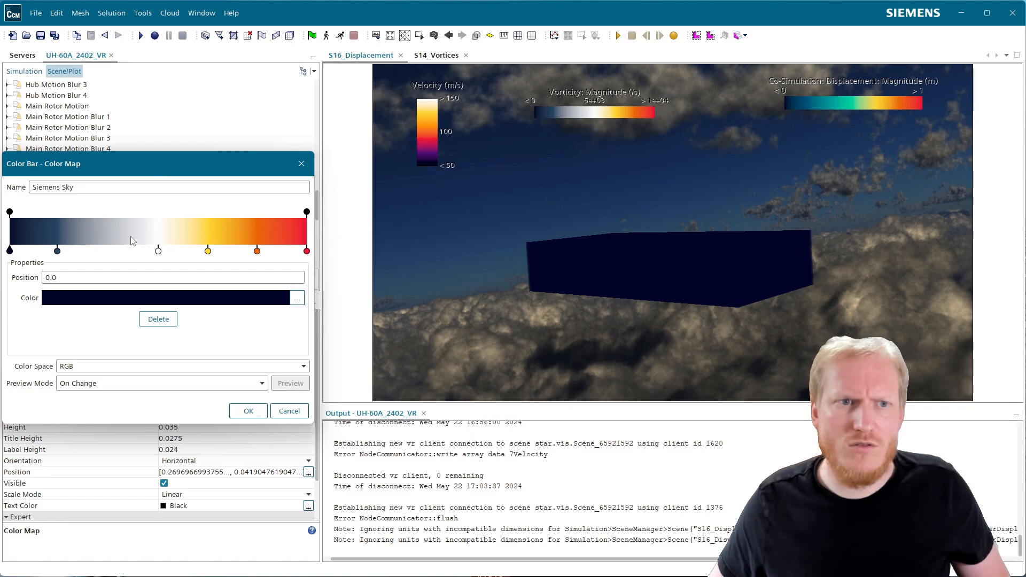
mouse_move(59, 252)
drag(58, 251, 82, 252)
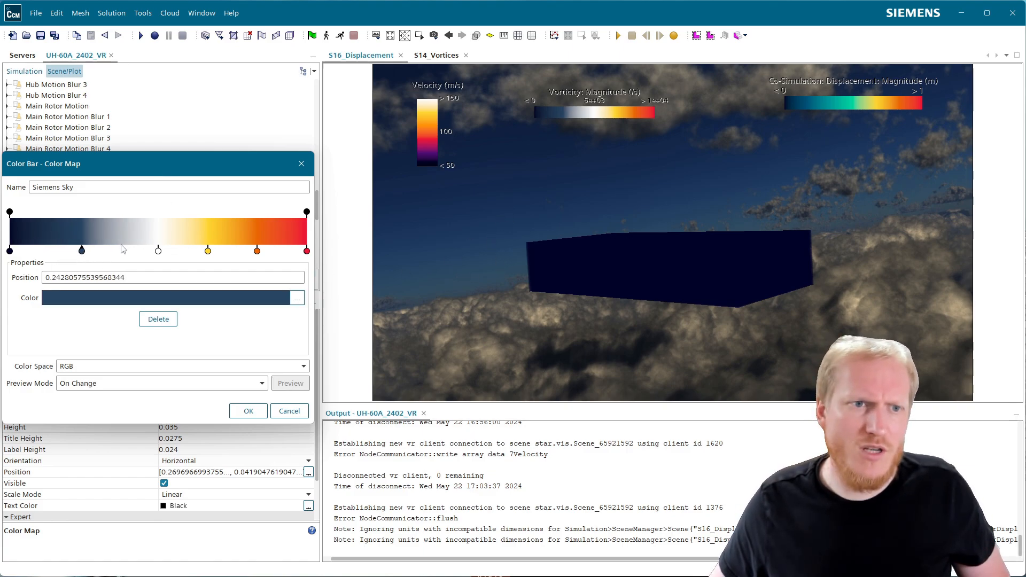
drag(82, 251, 59, 256)
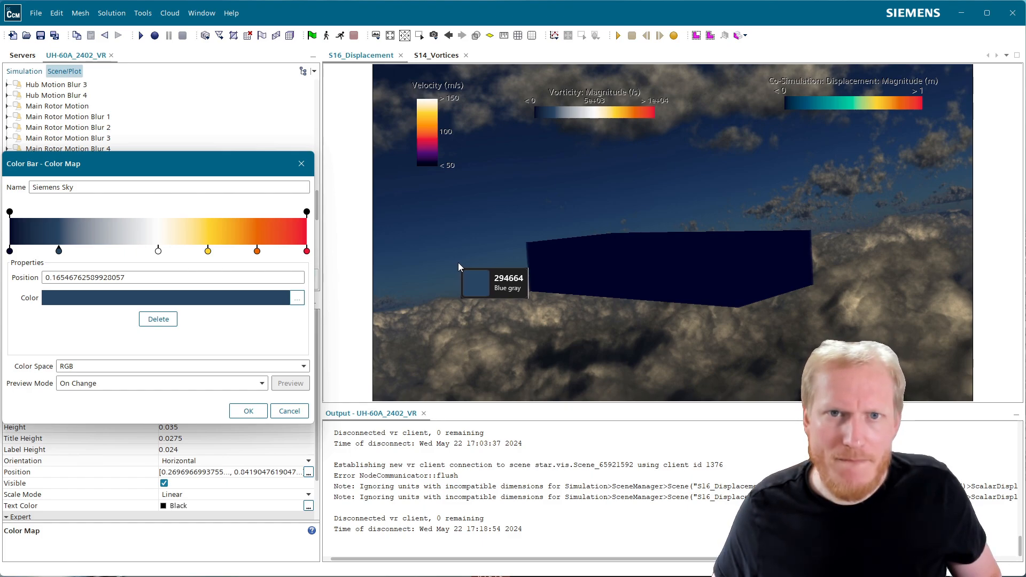
Sample a darker blue from the sky and add a control point at about 0.302 with color code 1A3359.
click(476, 212)
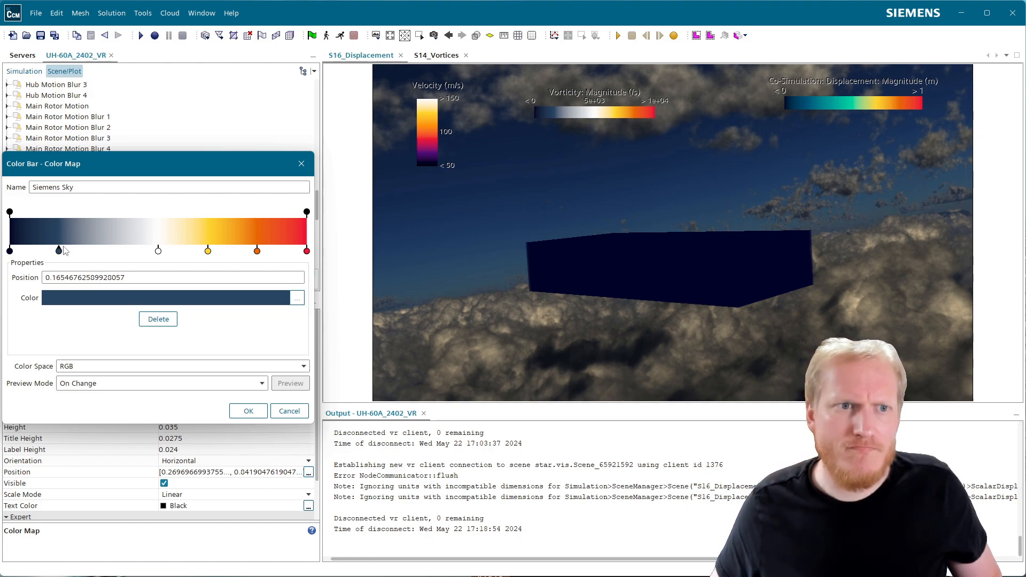
click(100, 250)
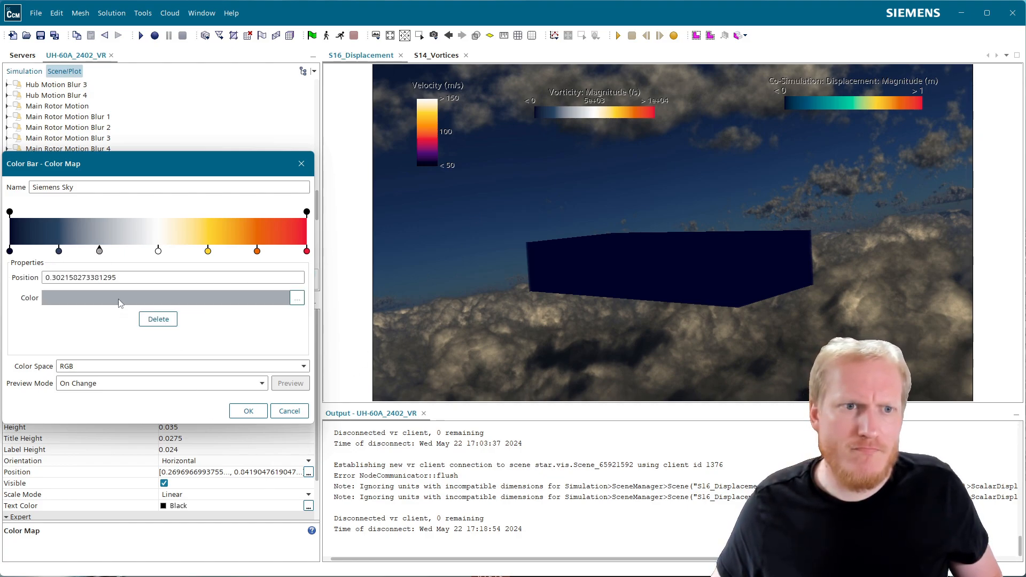
click(219, 298)
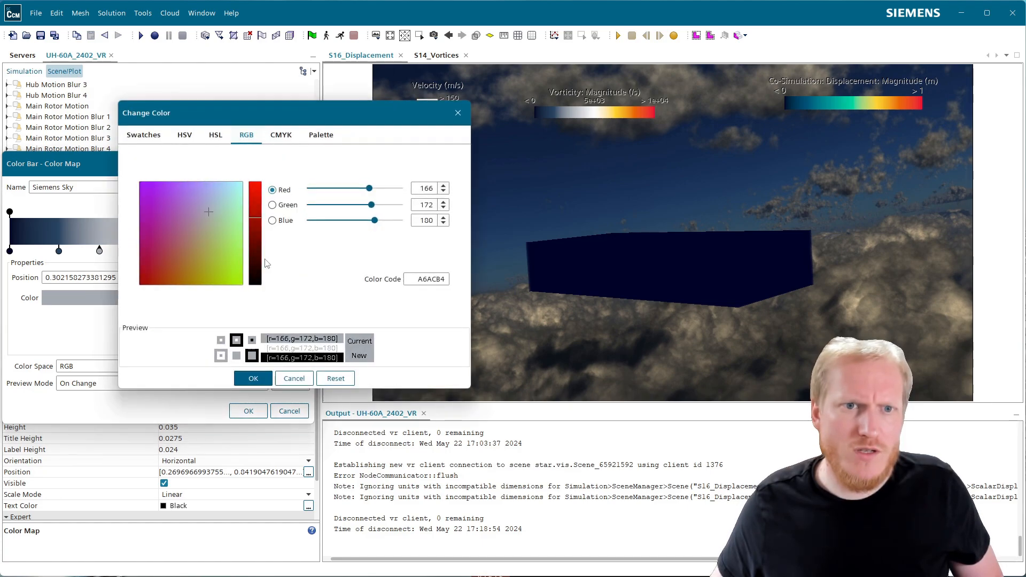
double_click(434, 279)
text(1A3359)
click(253, 378)
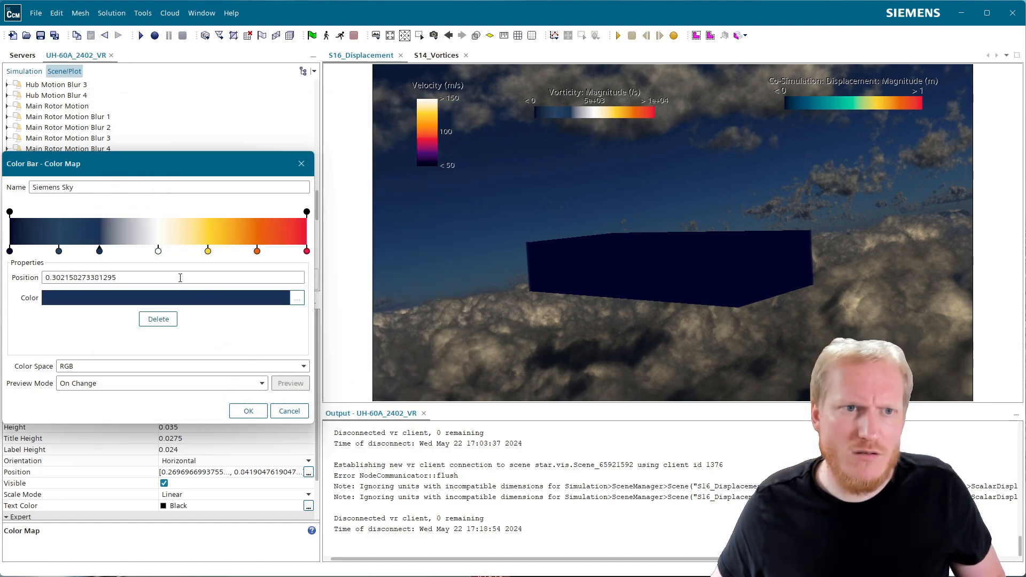
Rearrange the points with the darker blue nearer the low end and sky blue at about 0.275, add one at about 0.392, and apply the map.
drag(100, 251, 127, 252)
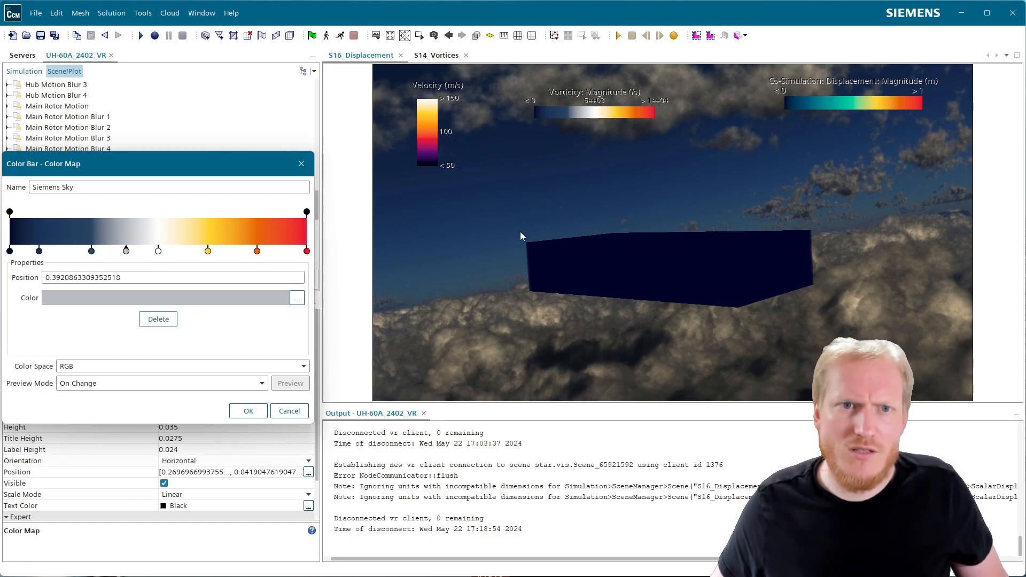
click(249, 411)
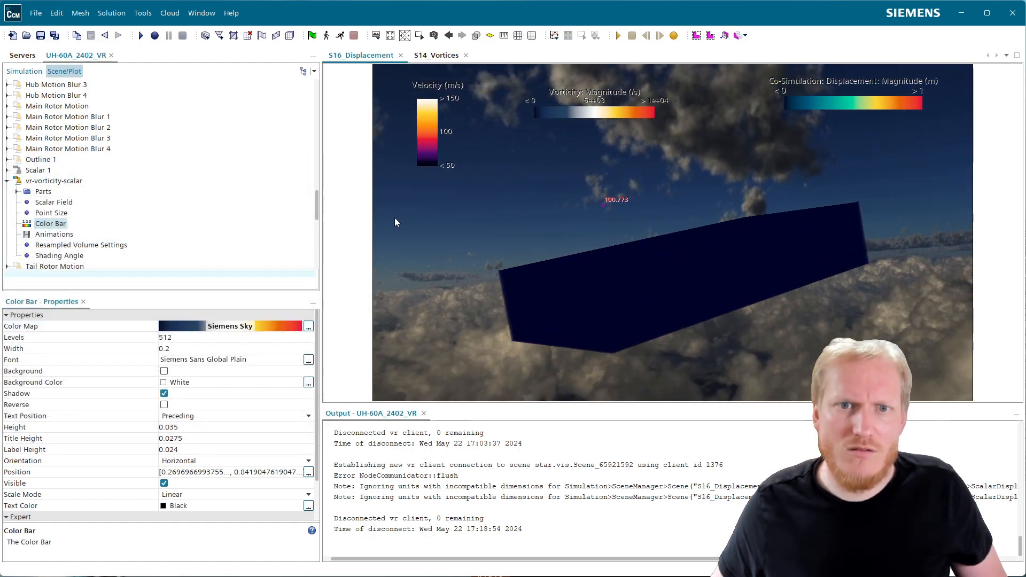
Reopen the vorticity color bar's Siemens Sky map for editing and select its grey control point at about 0.392.
click(309, 326)
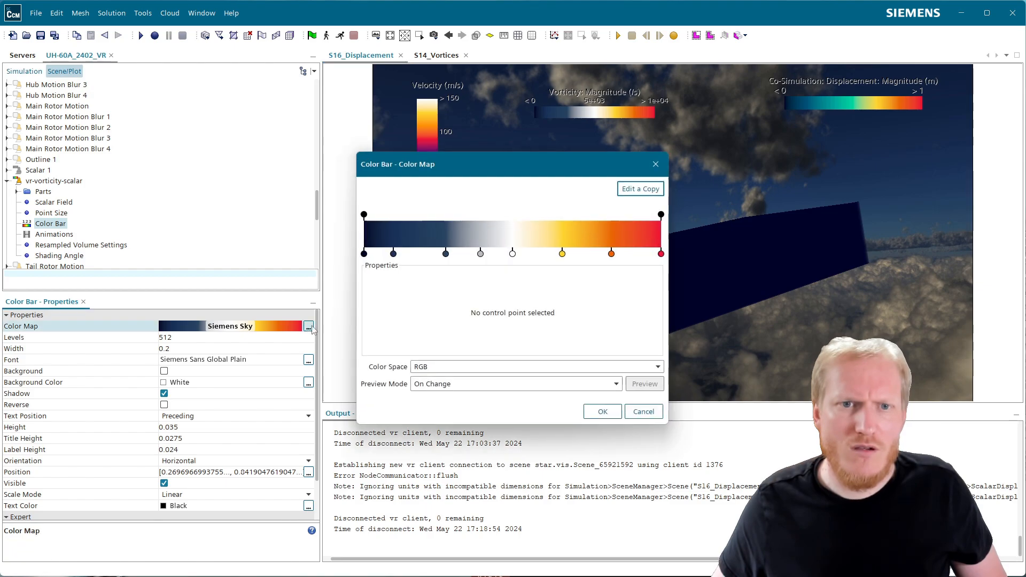
click(480, 253)
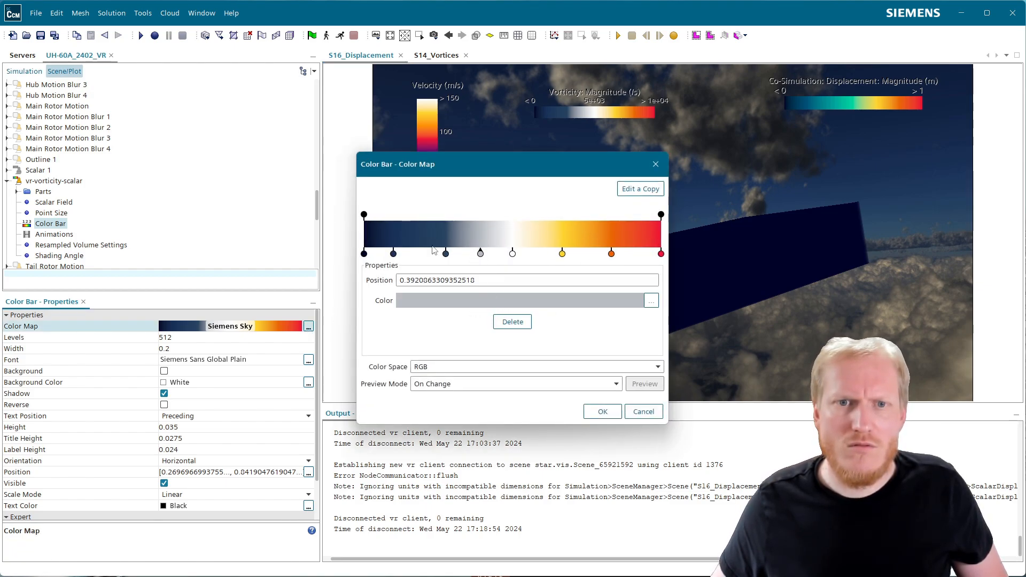
click(445, 253)
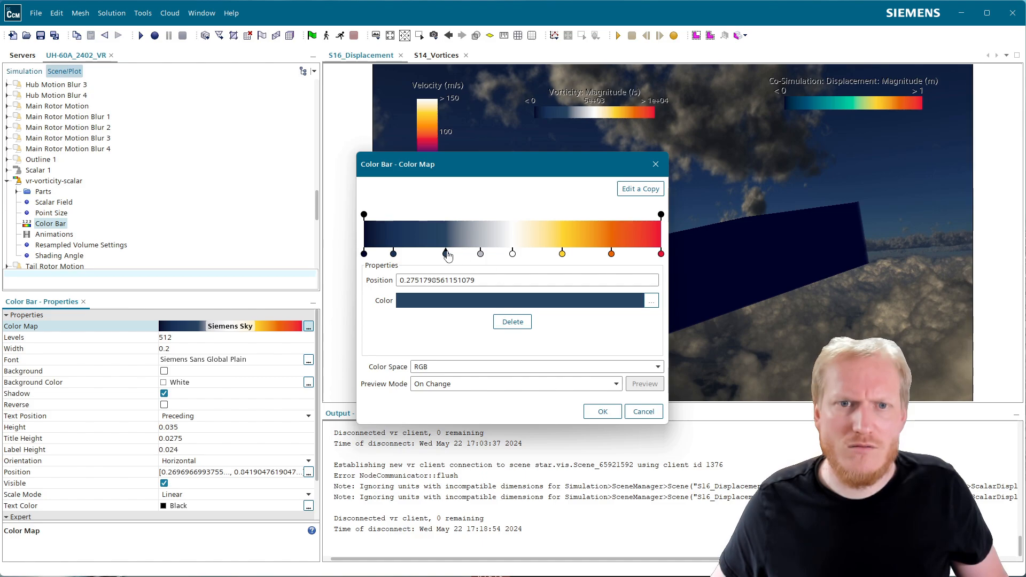
click(481, 254)
click(499, 300)
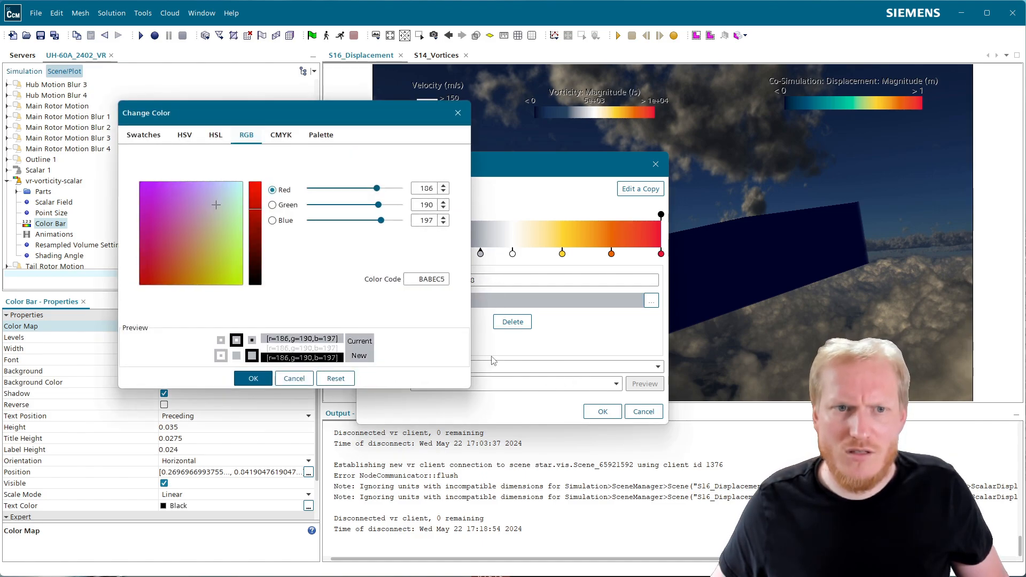
click(321, 135)
click(287, 137)
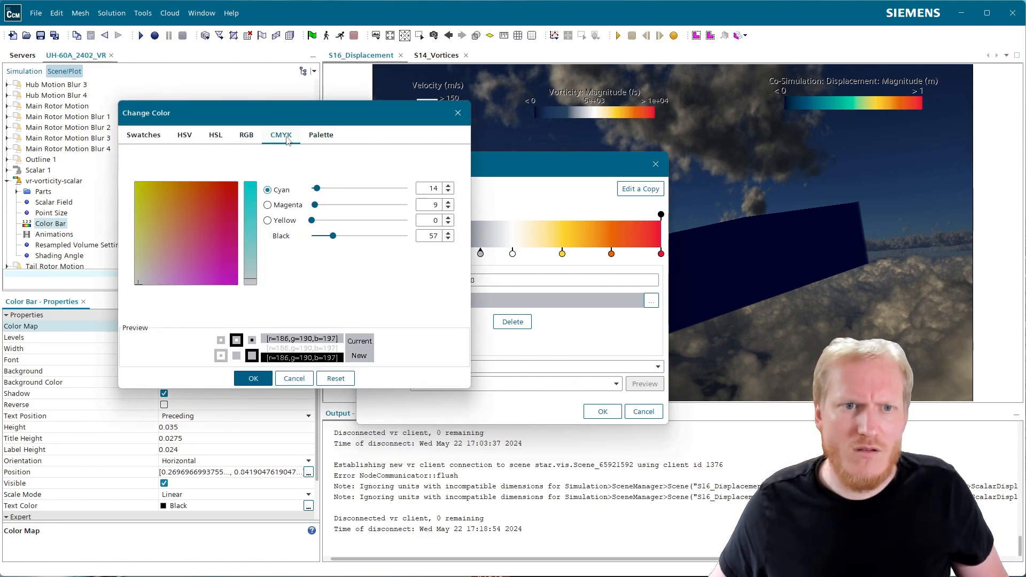
click(321, 135)
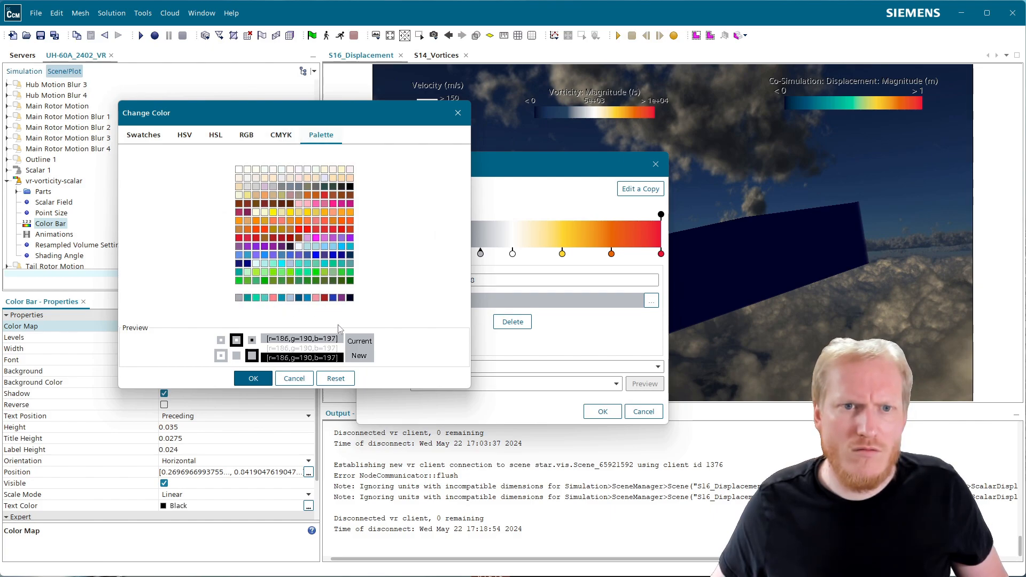
click(294, 378)
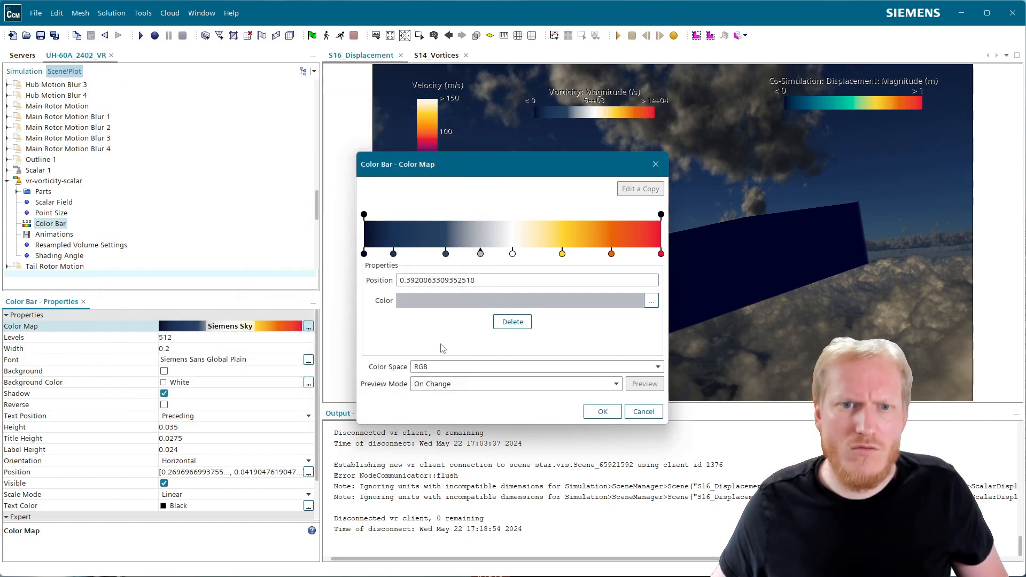
Set the grey control point's color to the sky-blue RGB color code 294664.
click(510, 300)
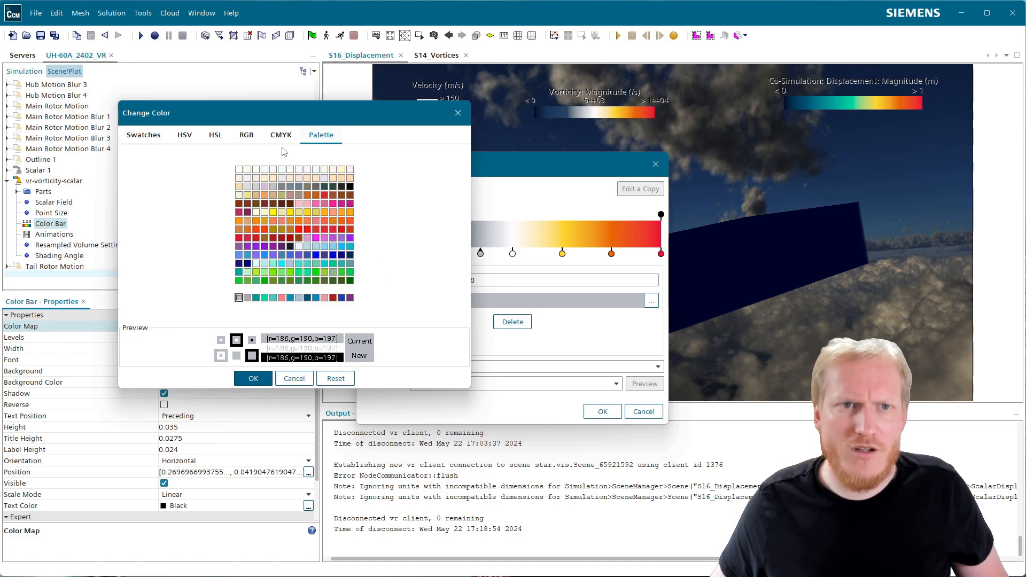
click(246, 134)
click(427, 277)
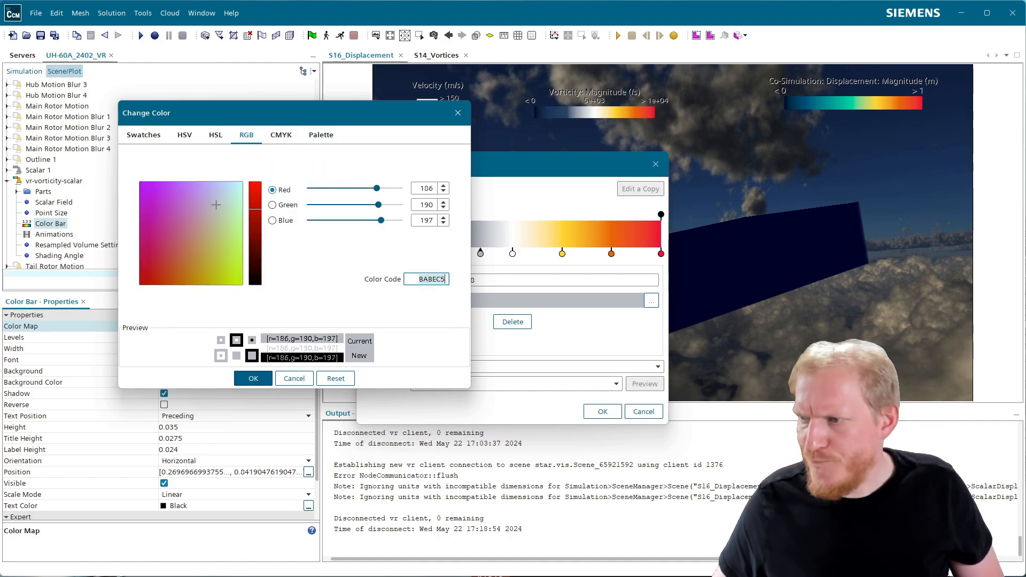
key(ctrl+a)
text(294664)
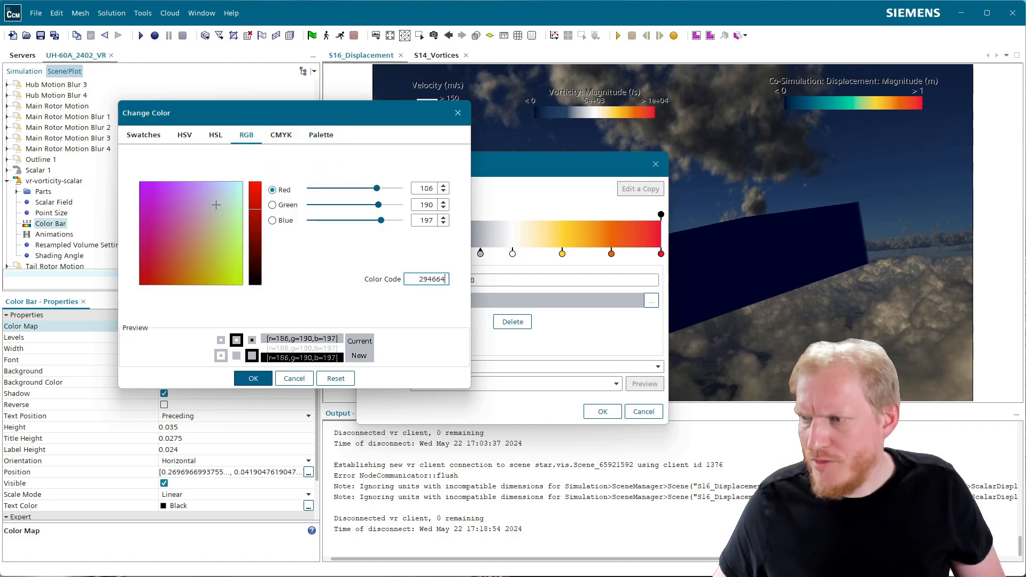
click(253, 379)
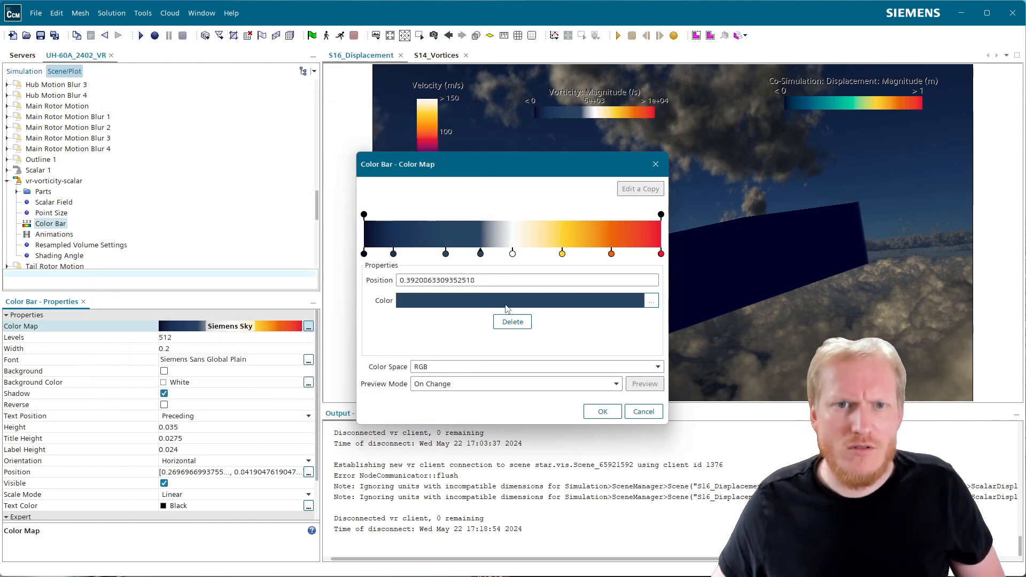
Brighten the color of the control point at about 0.392 to an HSL lightness of 50 and apply the color map.
click(651, 301)
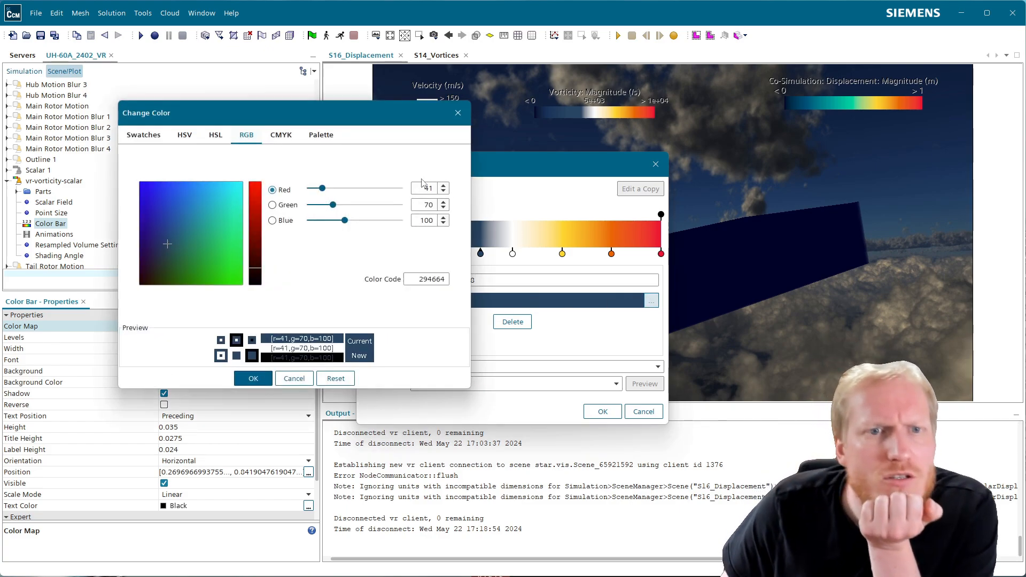
click(218, 137)
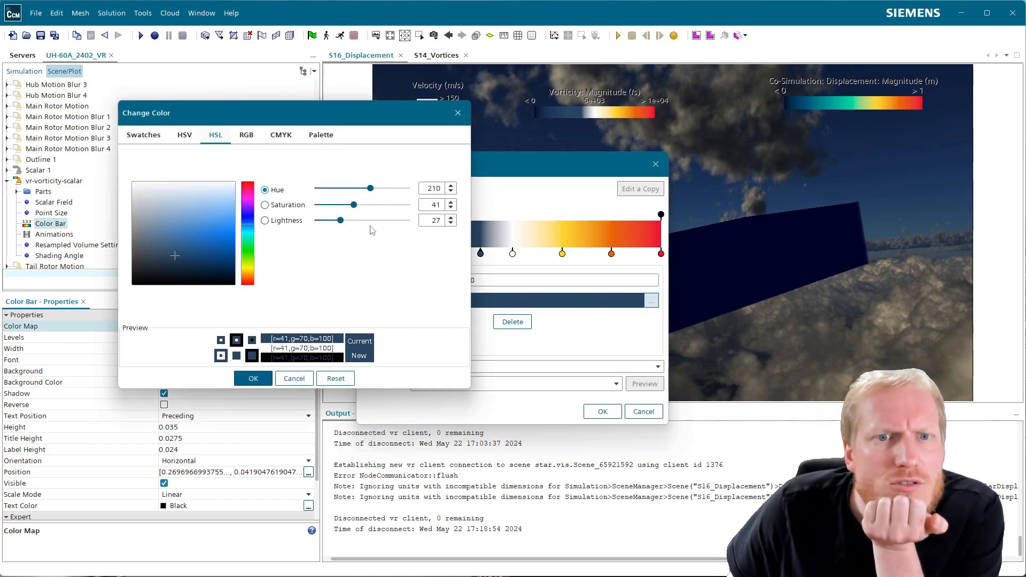
click(450, 218)
click(450, 218)
click(451, 218)
click(449, 216)
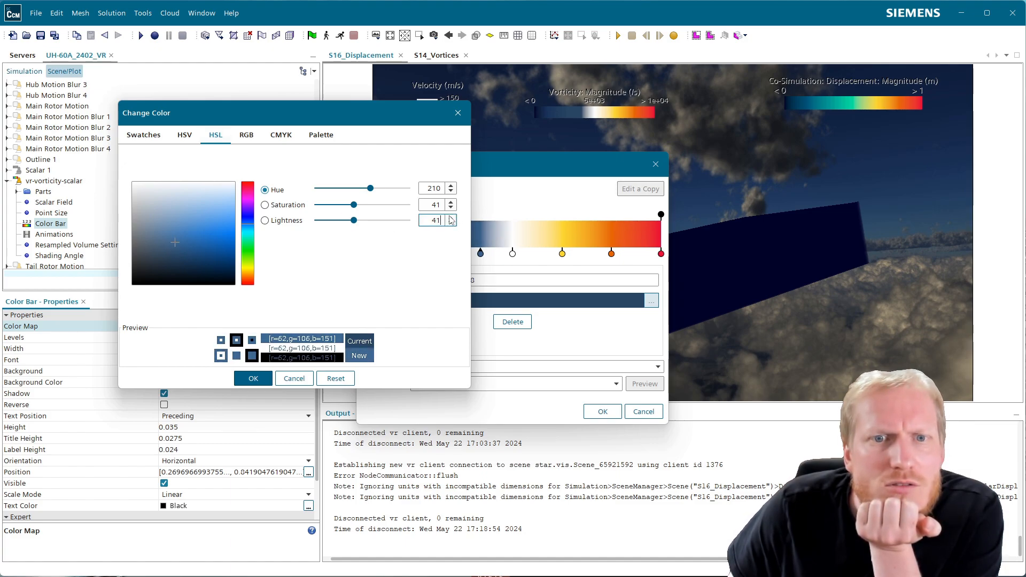
click(451, 218)
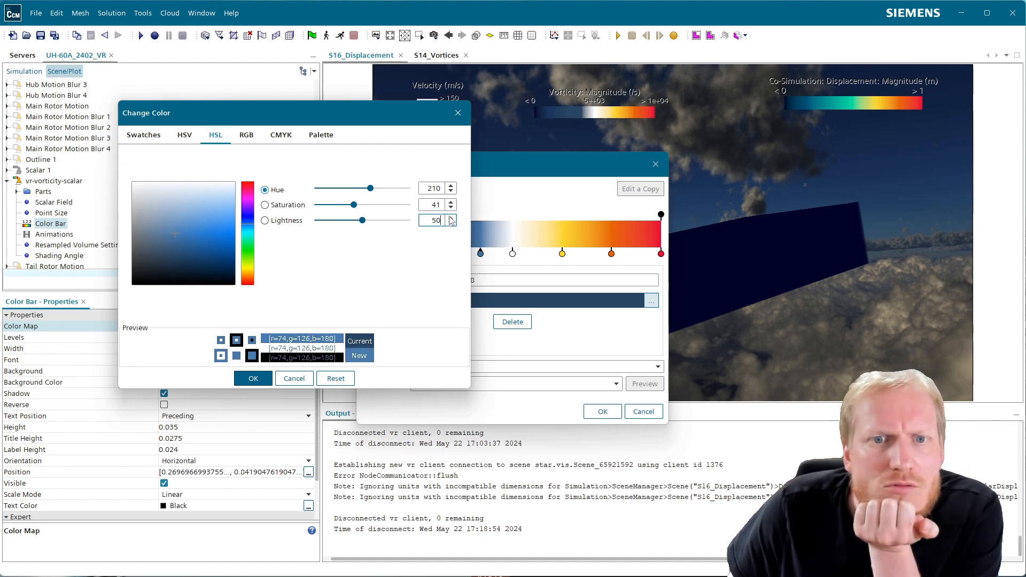
click(253, 378)
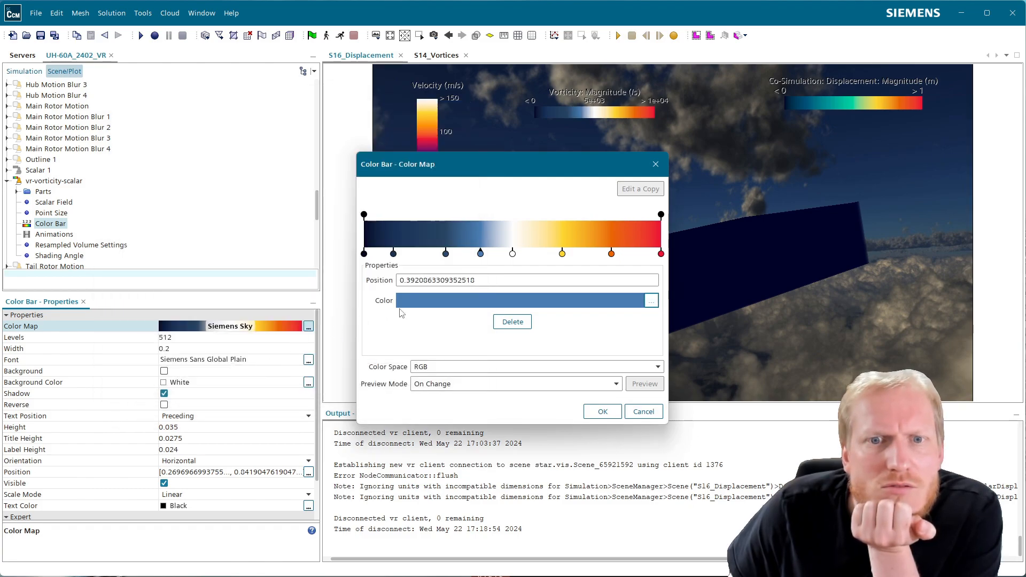
click(600, 413)
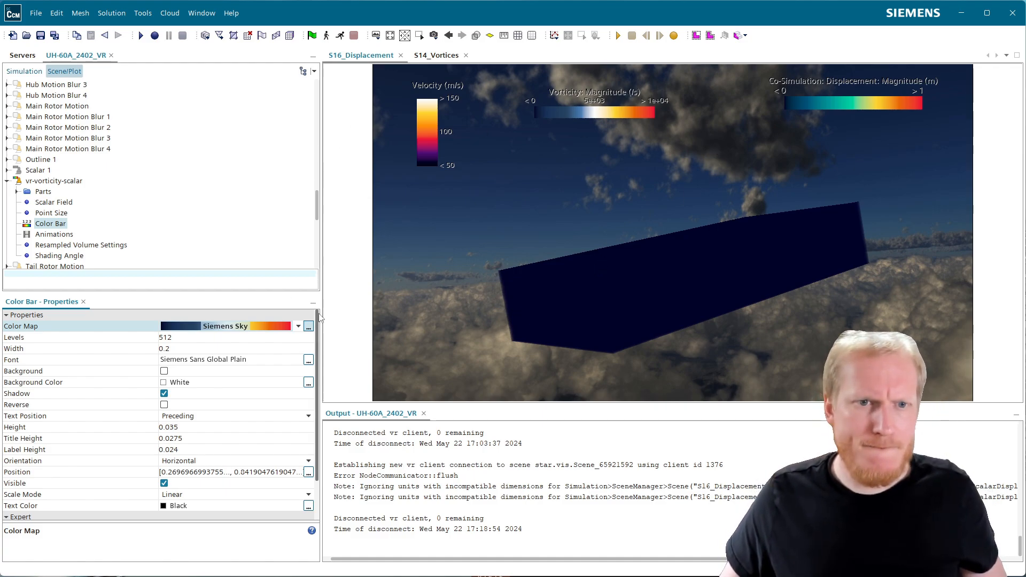
Reopen the Siemens Sky map, move its dialog clear of the scene, and sample the cloud color beside the resampled volume.
click(308, 326)
drag(535, 176, 266, 219)
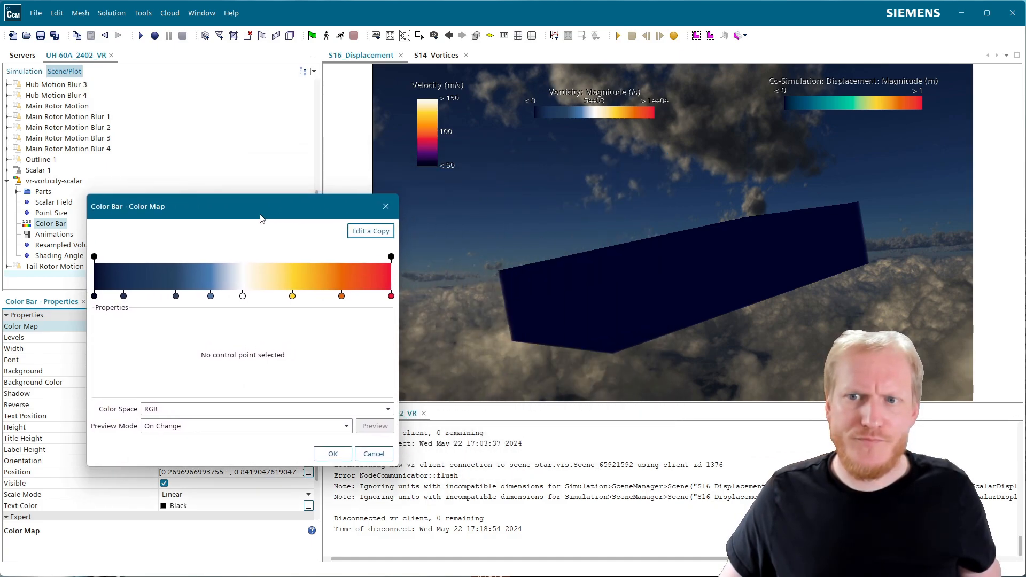
key(super+shift+c)
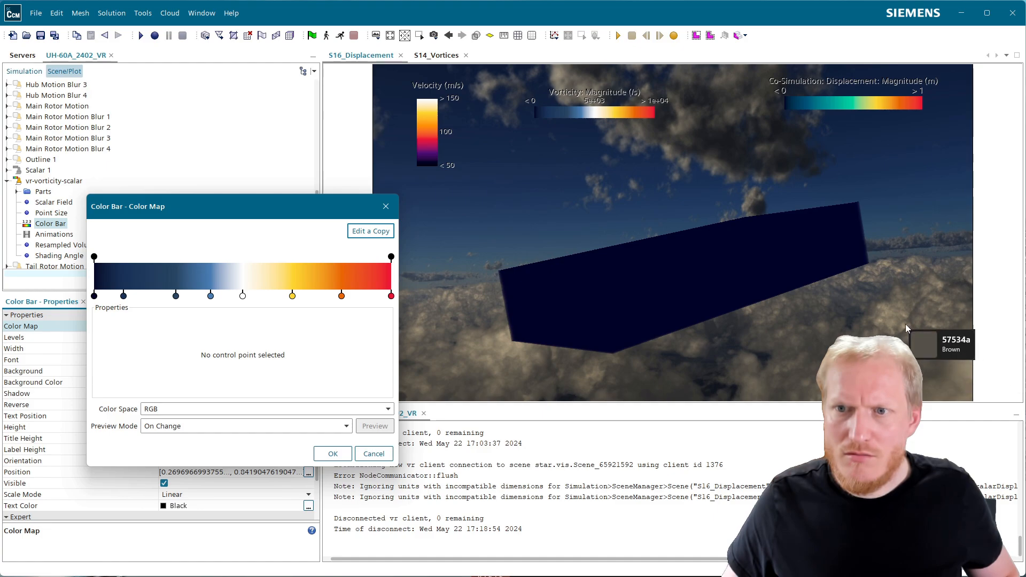
click(879, 307)
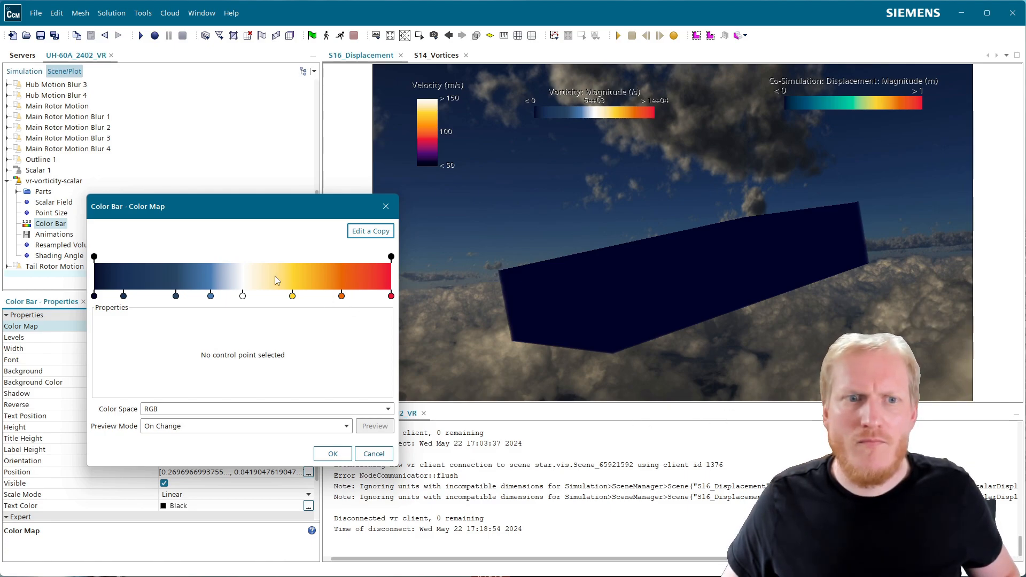
Set the white control point at 0.5 in the Siemens Sky map to the cloud RGB color code 928673.
click(242, 295)
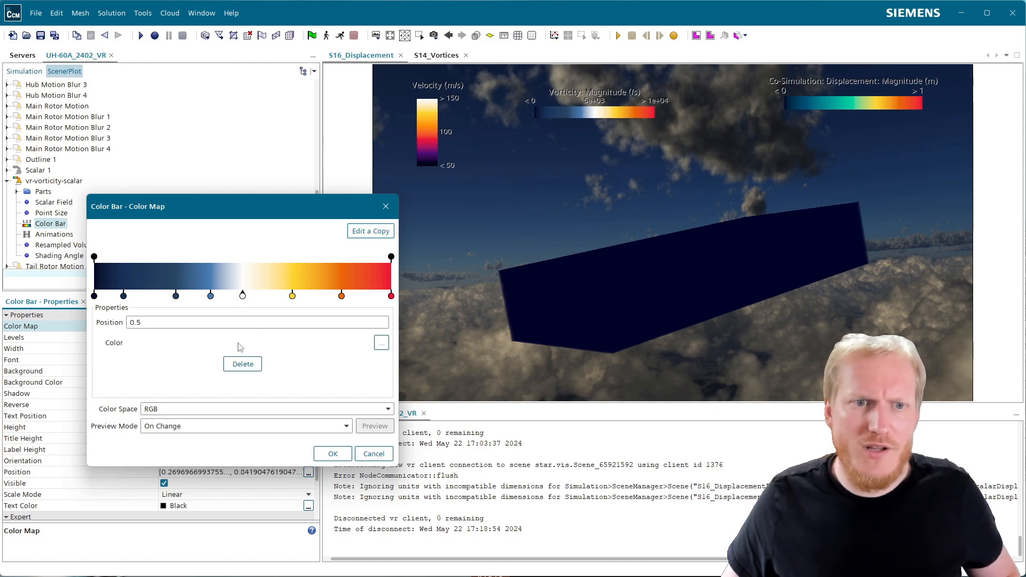
click(381, 342)
click(282, 140)
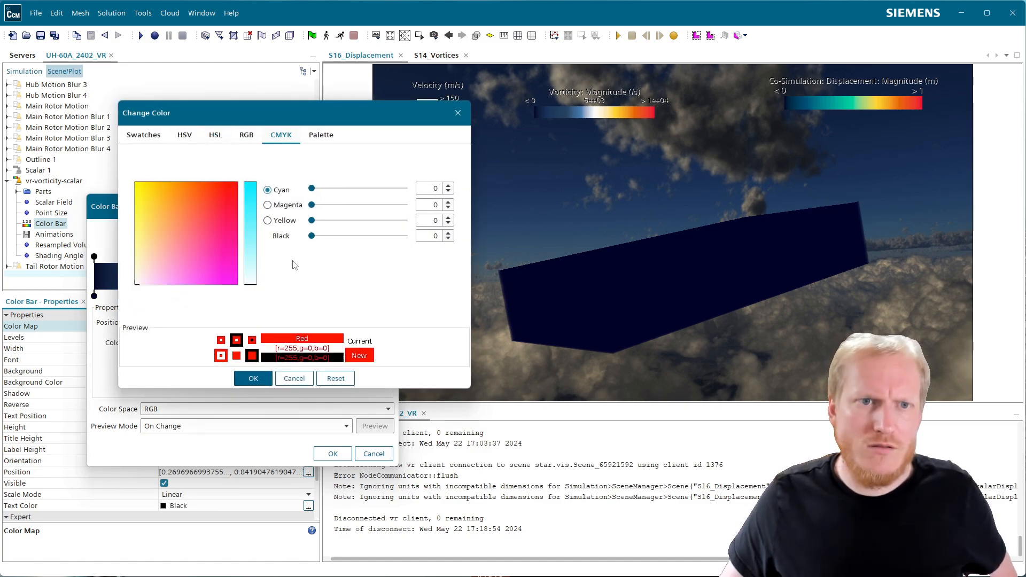
click(321, 135)
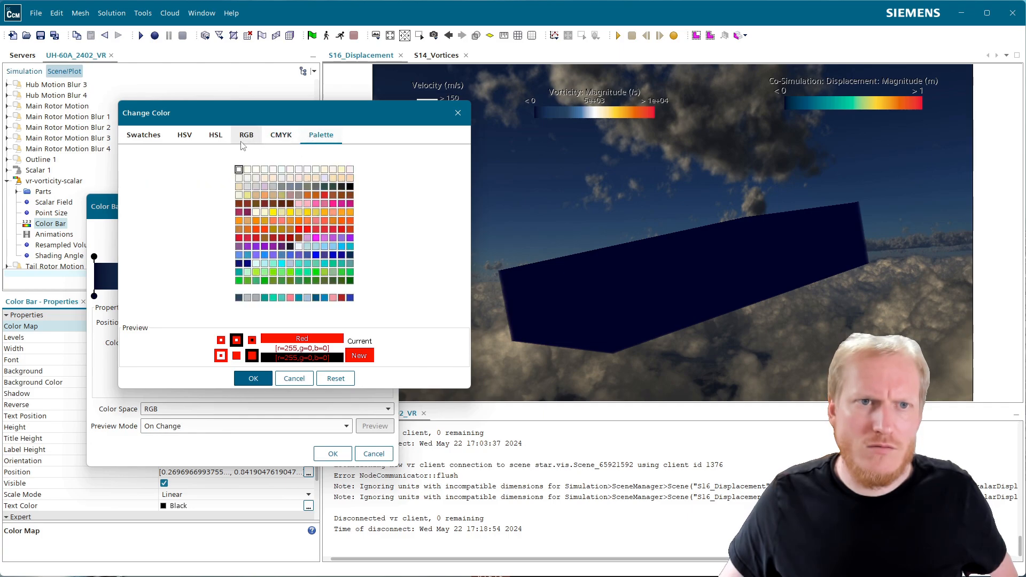
click(246, 134)
click(425, 279)
text(928673)
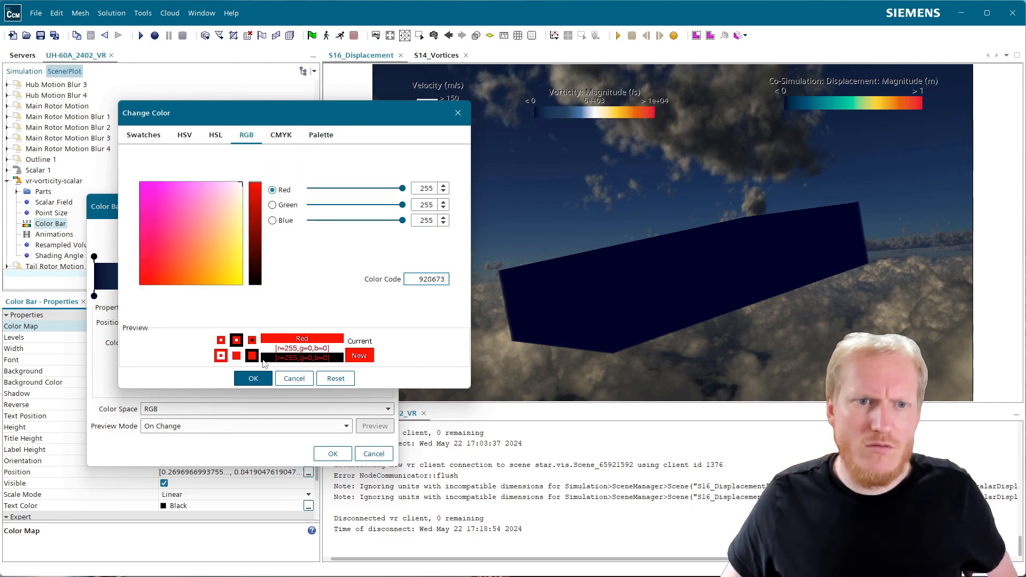
click(254, 378)
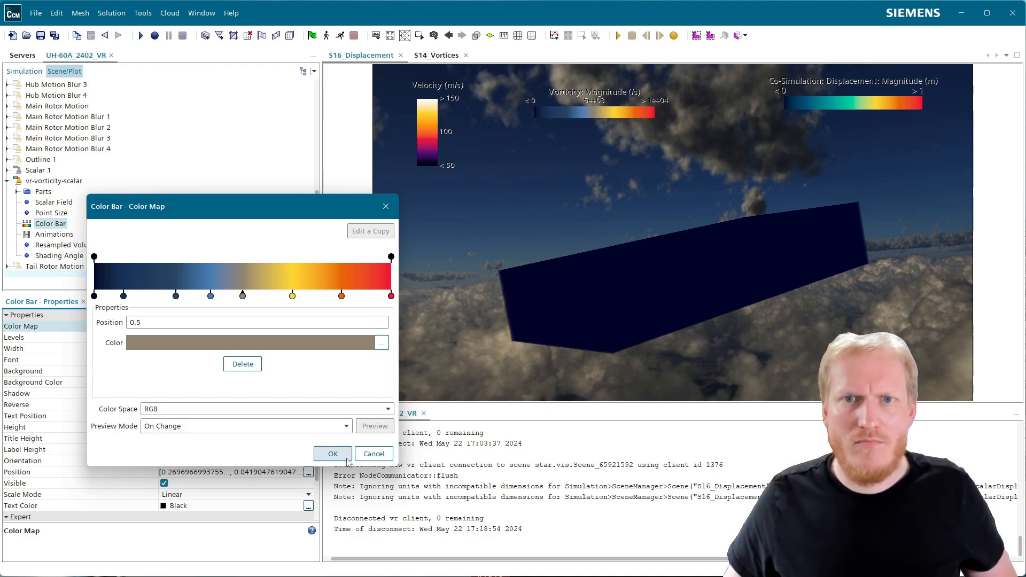
Replace the near-black end control point with a dark-blue one at position 0.0 and shift the two neighboring dark-blue points toward the low end.
click(94, 297)
click(251, 370)
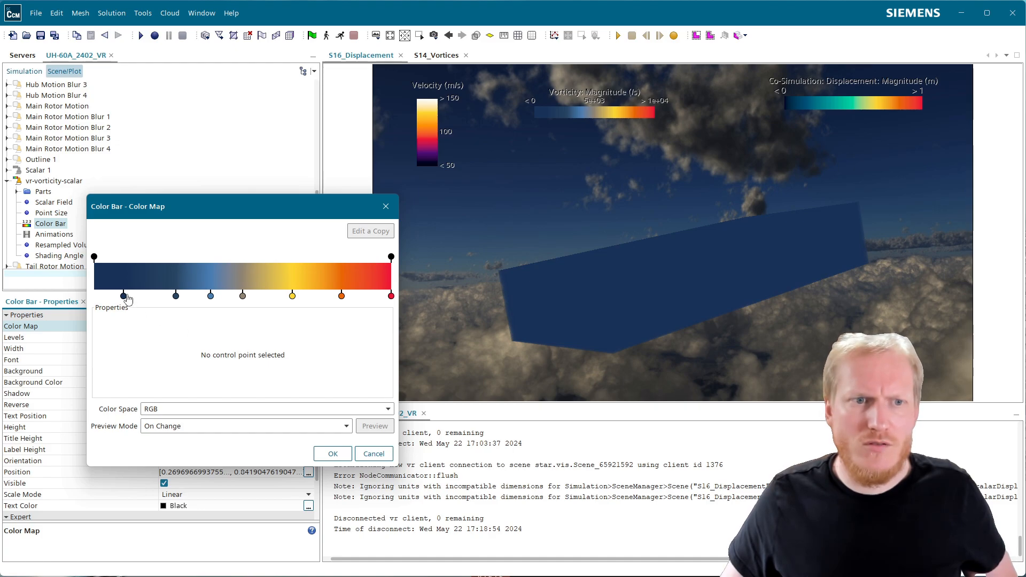
click(96, 295)
drag(177, 297, 70, 295)
double_click(97, 296)
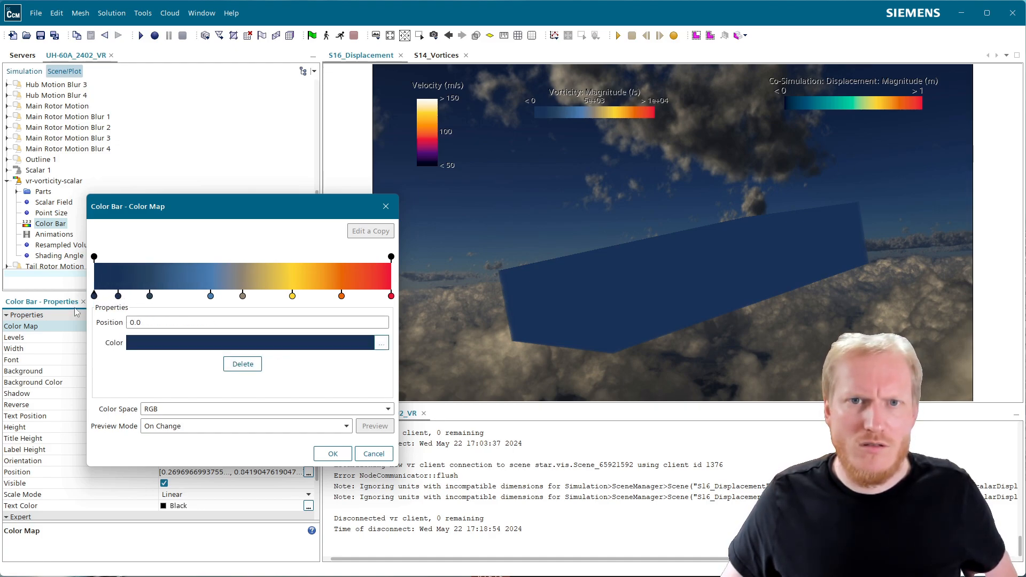
Sample the dark sky color from the scene's upper corner and set the control point at 0.0 to color code 101F3E.
click(187, 342)
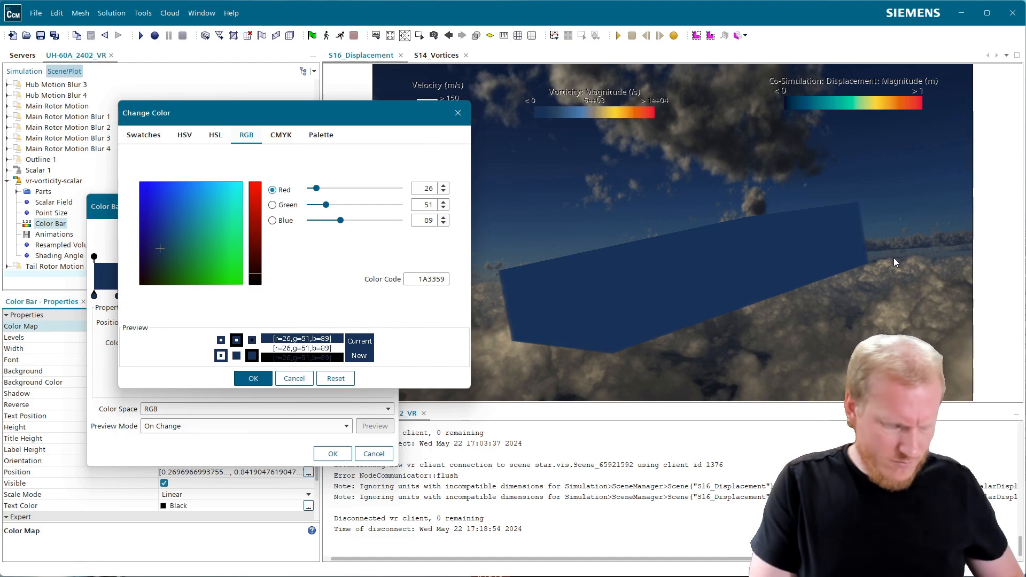
key(super+shift+c)
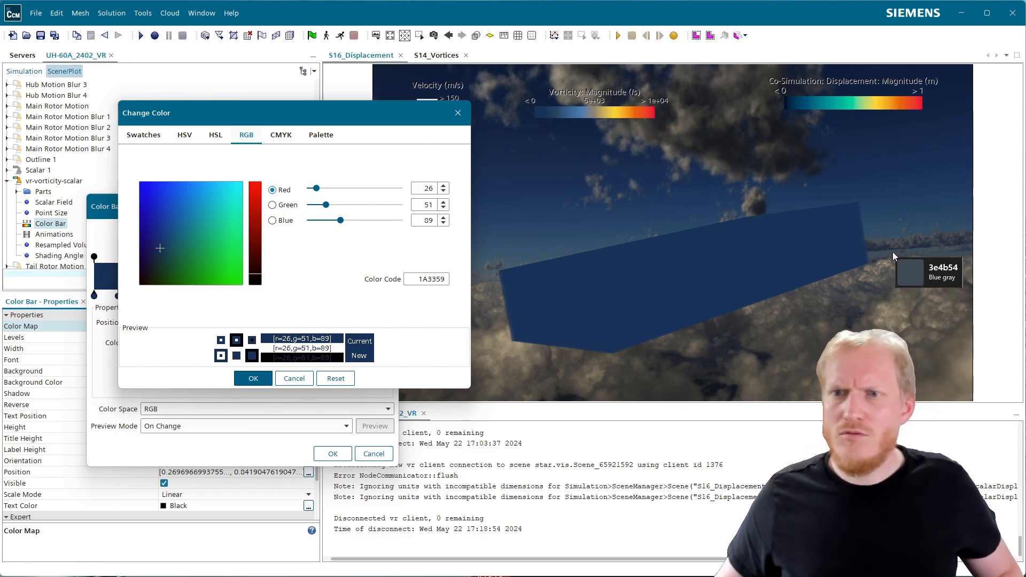
click(968, 70)
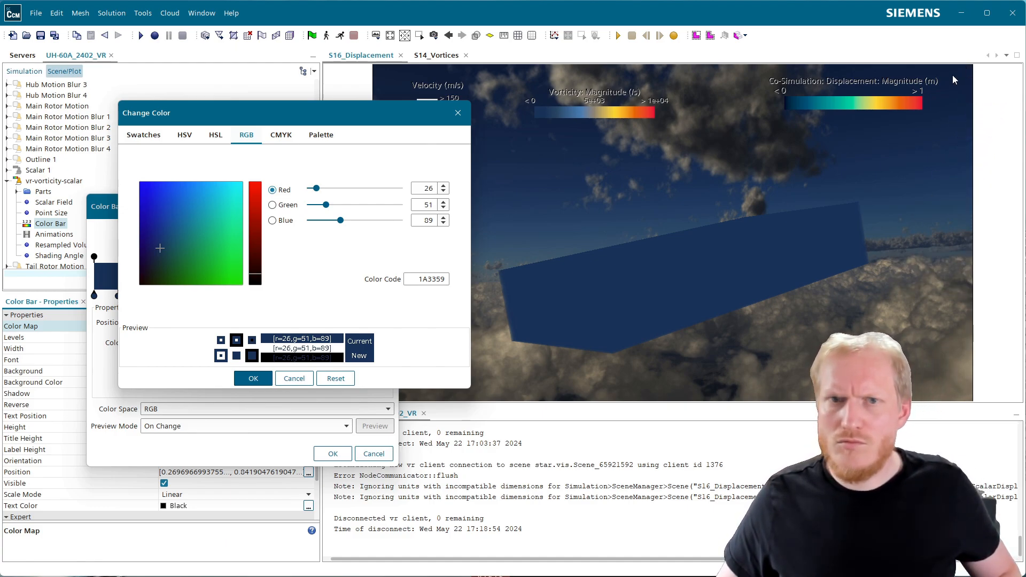
double_click(427, 280)
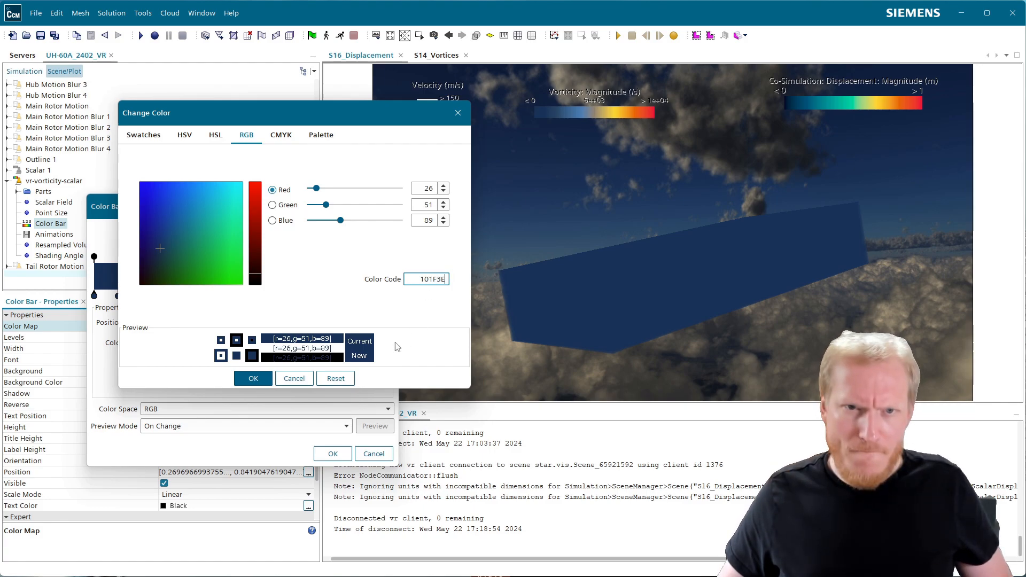
click(255, 379)
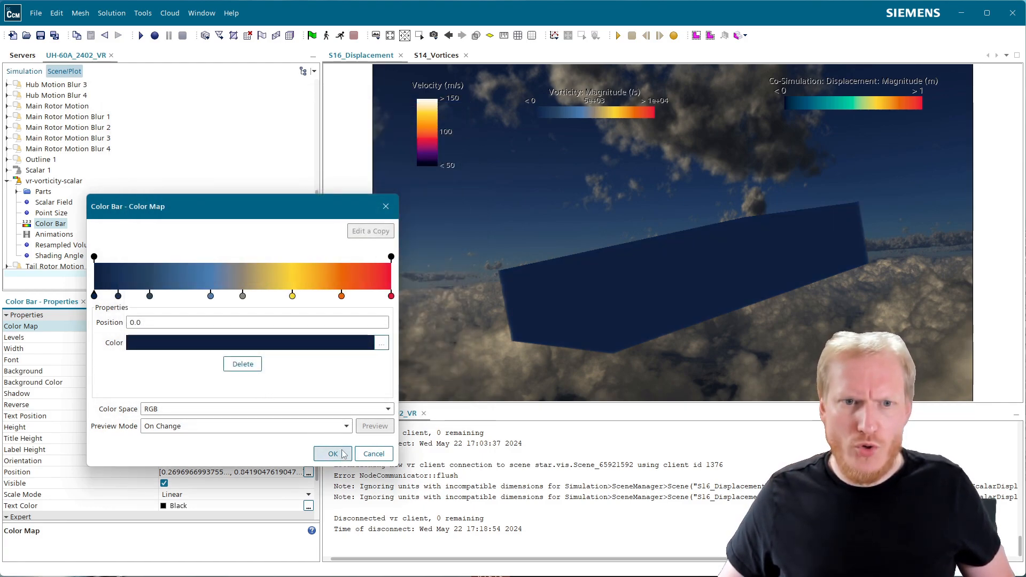
Try the HSV, Lab, Diverging and HSV-Wrapped color spaces on the map and return it to RGB.
click(354, 410)
click(335, 431)
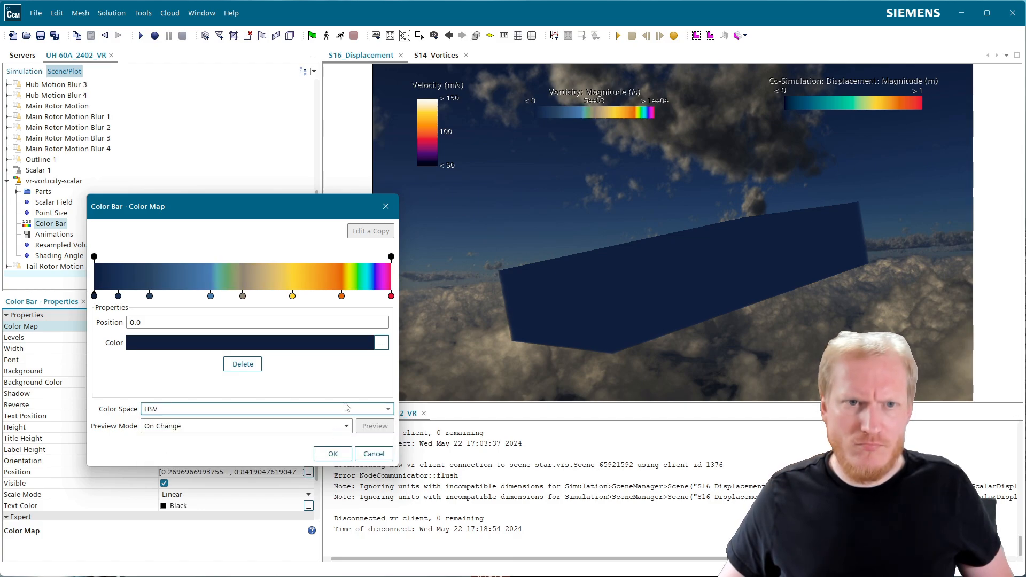
click(345, 408)
click(321, 445)
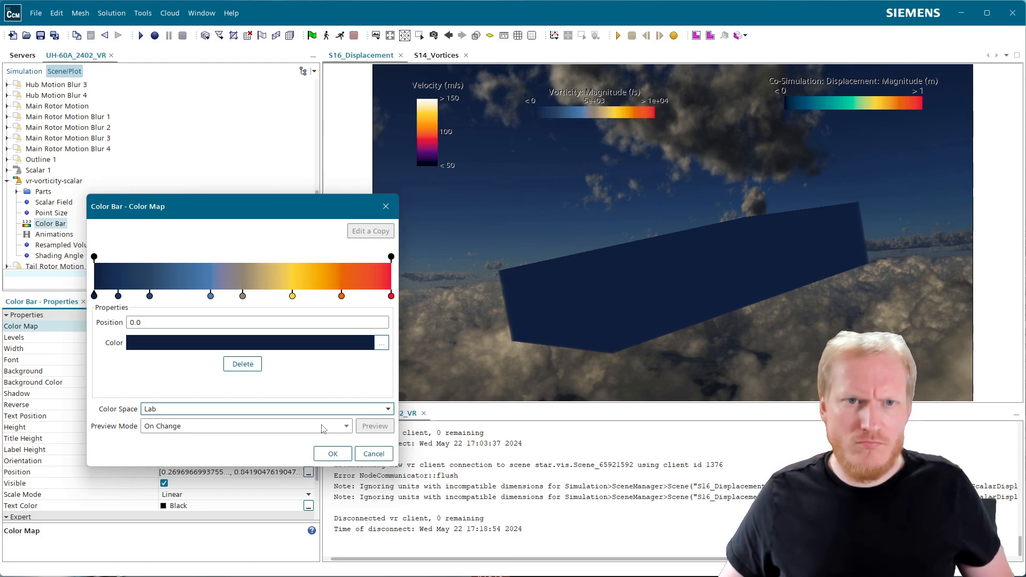
click(331, 412)
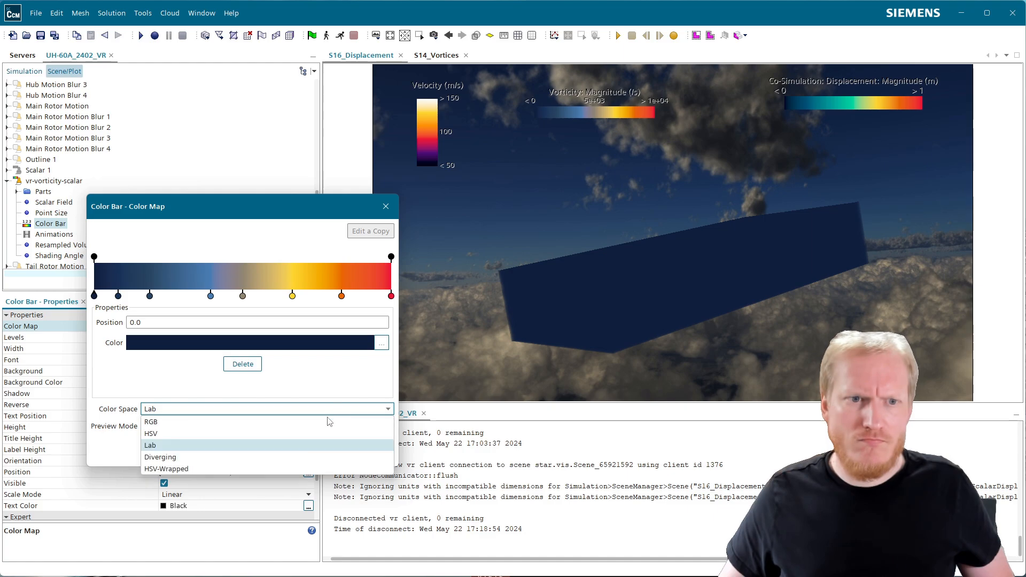
click(309, 456)
click(320, 410)
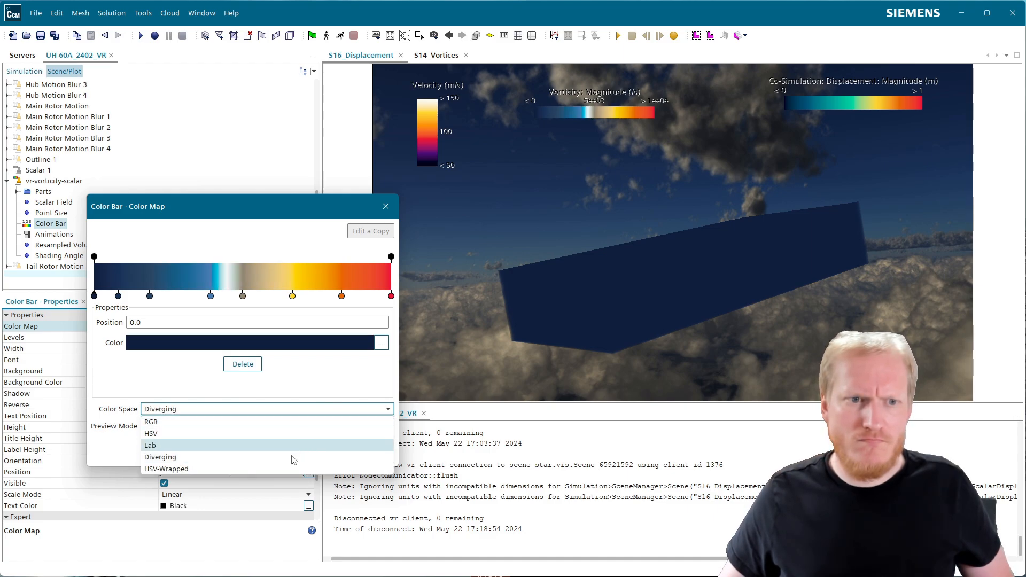
click(280, 471)
click(308, 407)
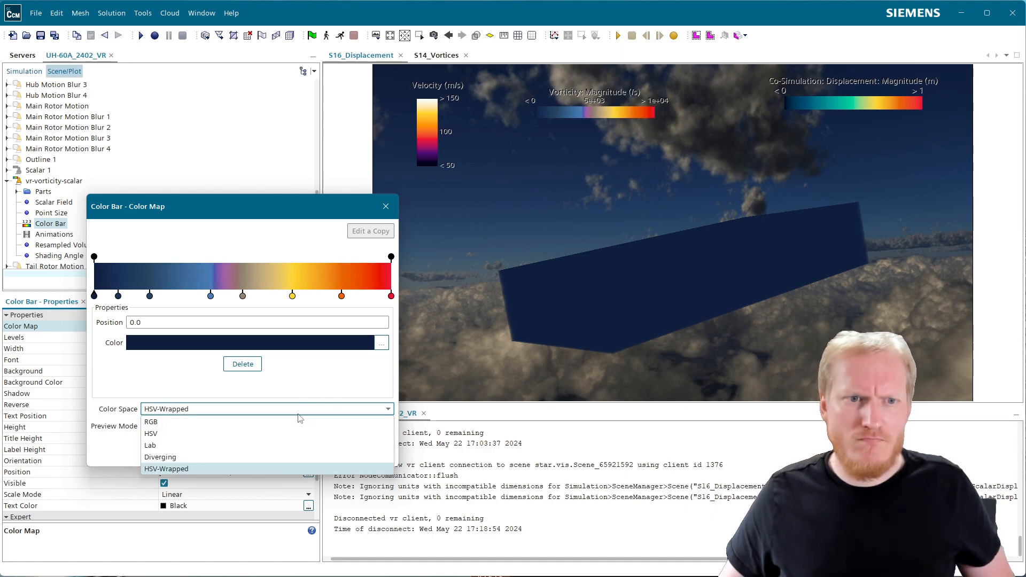
click(301, 423)
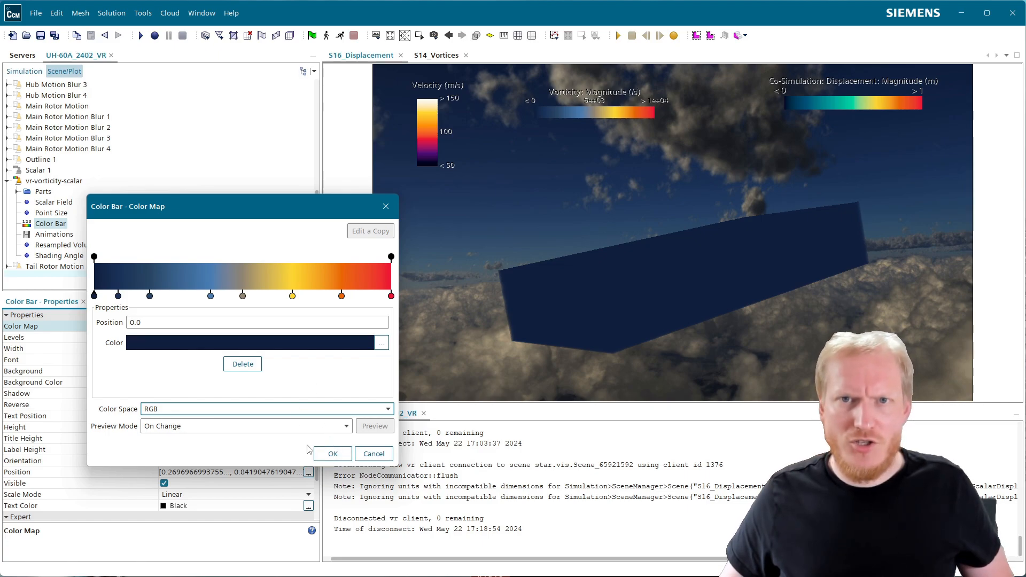
Shift the light-blue control point to about 0.345, brighten the 0.5 point to an HSL lightness of about 73, and apply the map.
drag(210, 296, 196, 295)
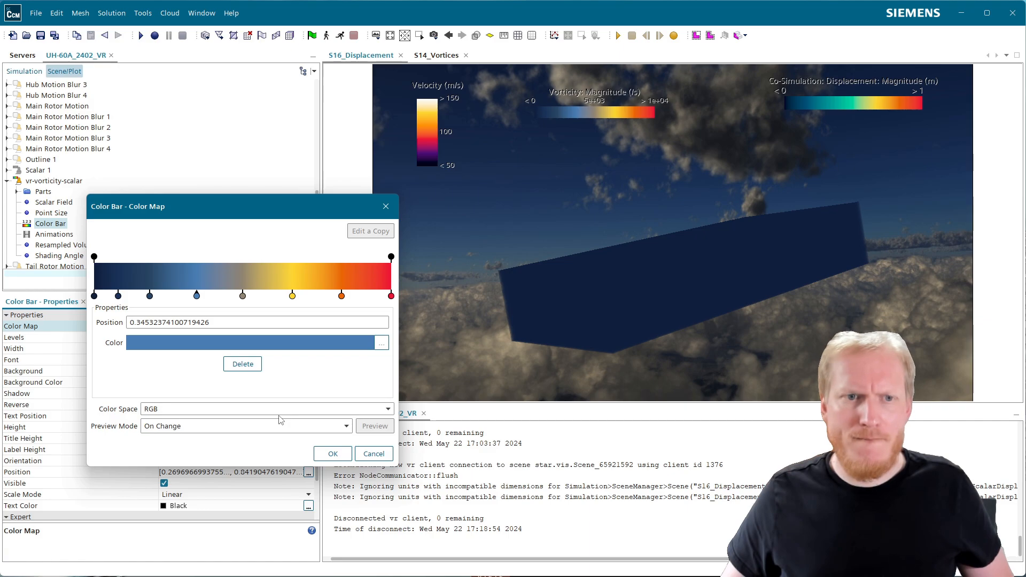
click(243, 295)
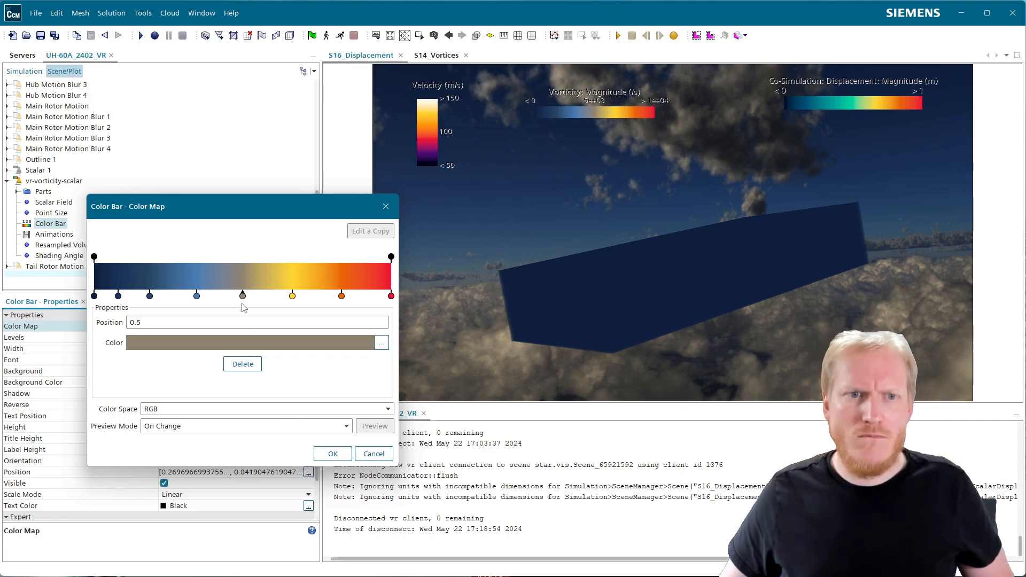
click(262, 350)
click(219, 136)
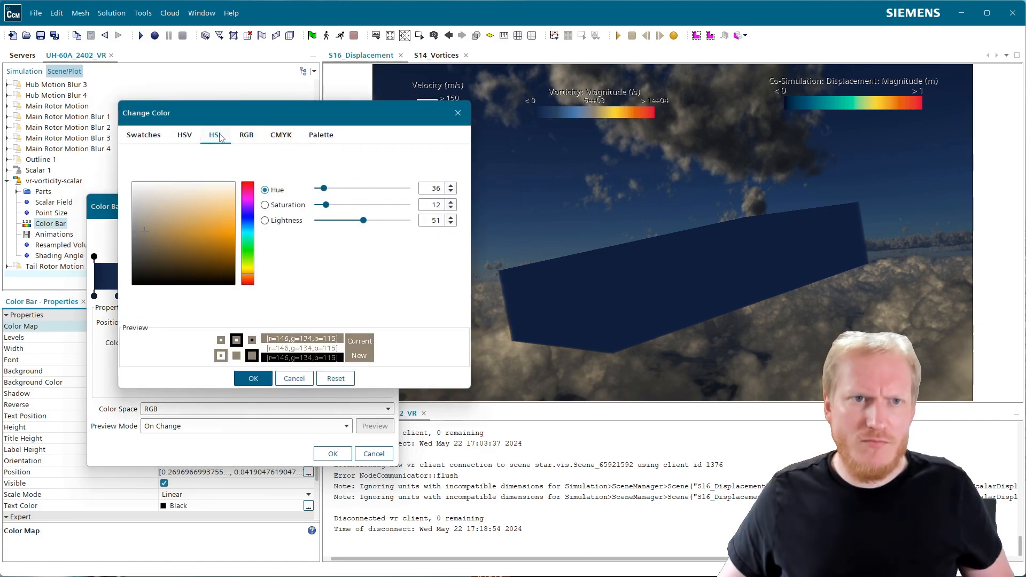
click(384, 220)
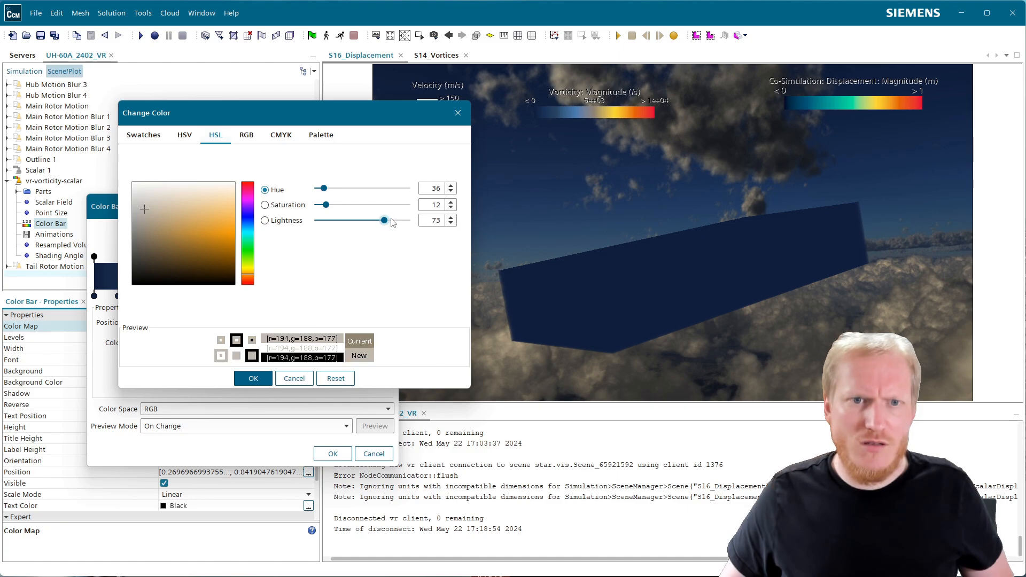
click(254, 381)
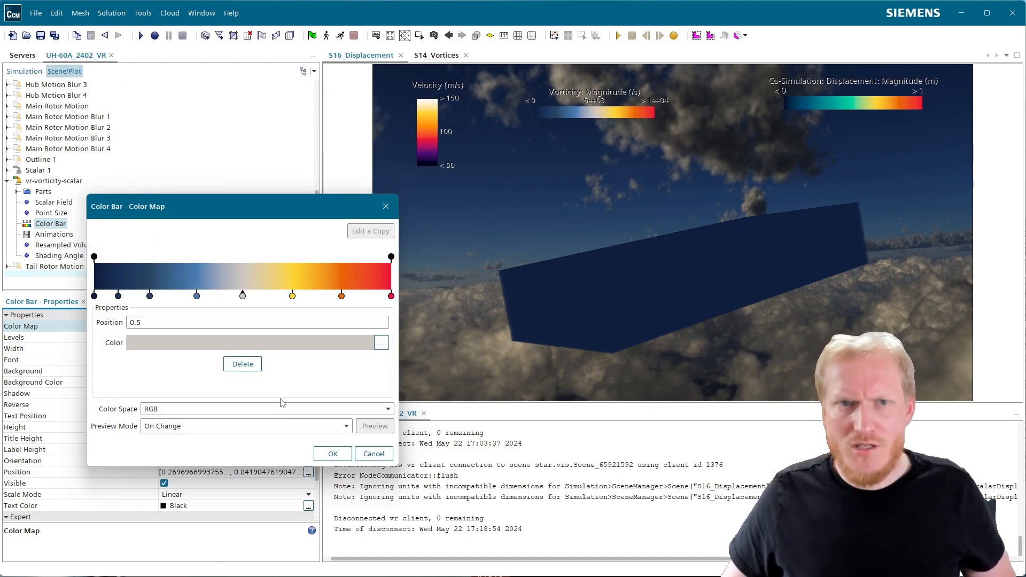
click(332, 453)
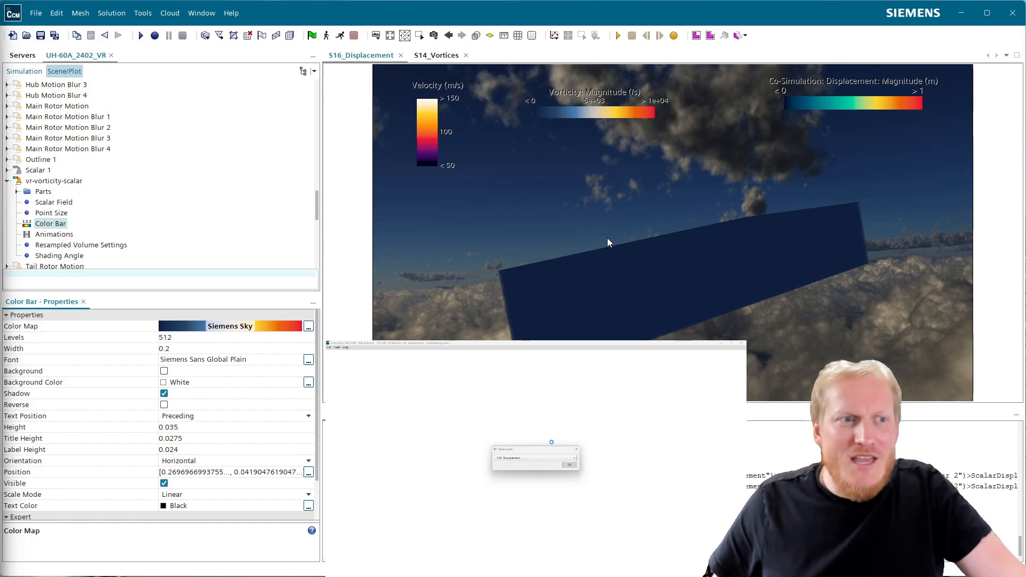
Switch to the VR client window and disconnect it from the S16_Displacement scene.
mouse_move(606, 239)
mouse_down()
mouse_move(671, 294)
mouse_move(623, 235)
mouse_move(543, 195)
mouse_move(602, 247)
mouse_up()
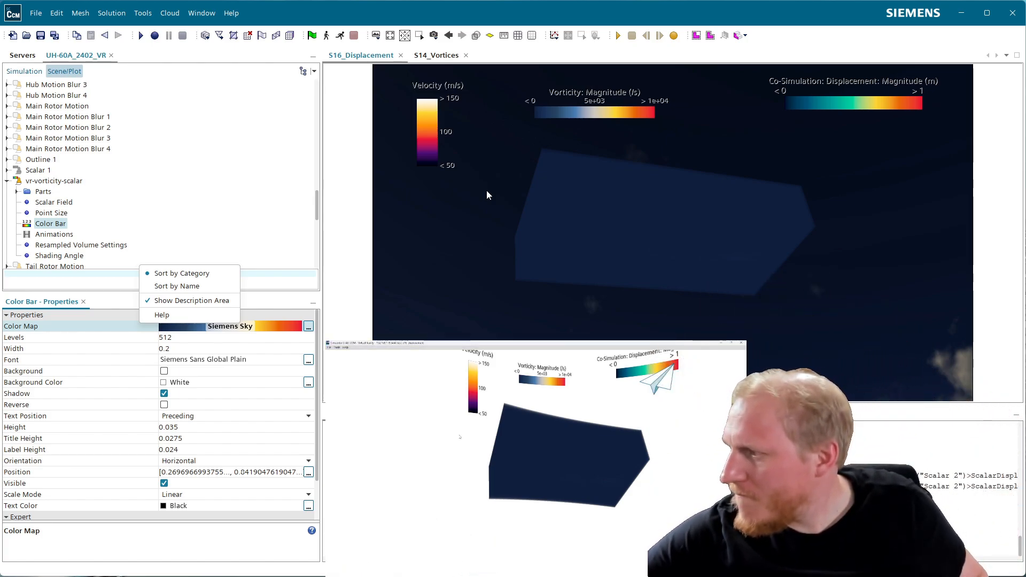
key(super)
key(super)
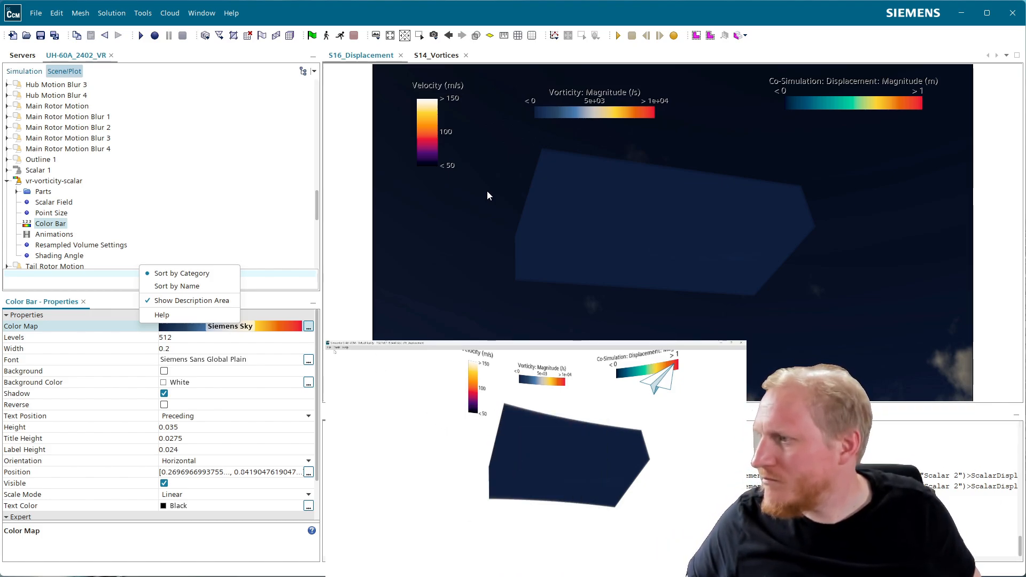
click(329, 347)
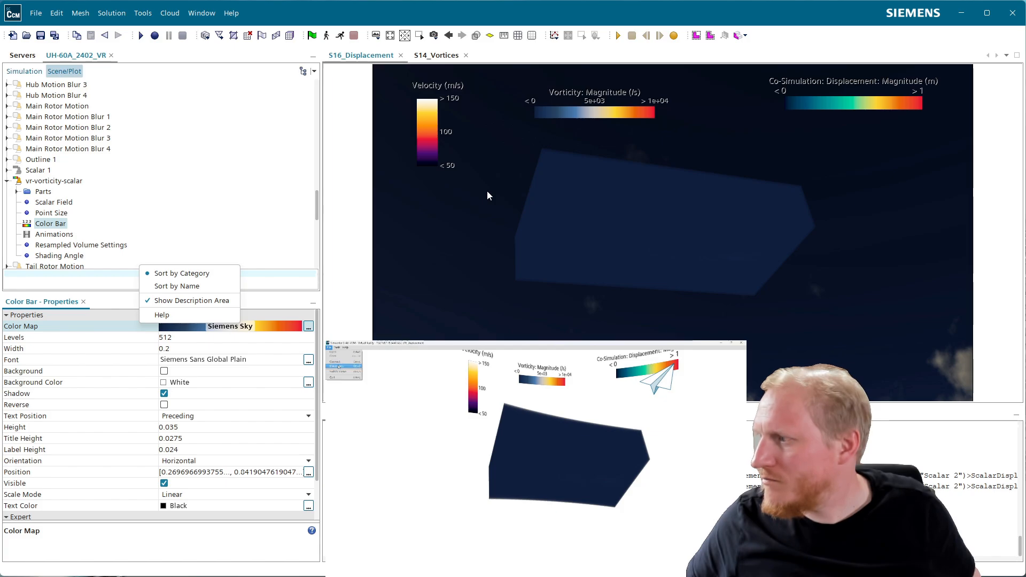
click(337, 366)
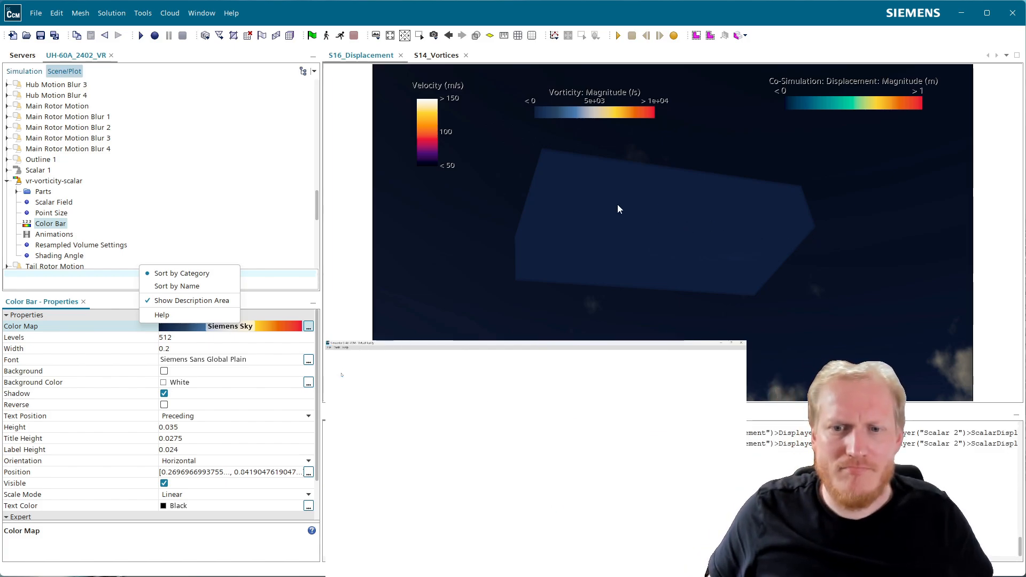
Examine the resampled volume's coloring against the sky and clouds, along with the Scalar Field settings of vr-vorticity-scalar.
drag(616, 211, 875, 249)
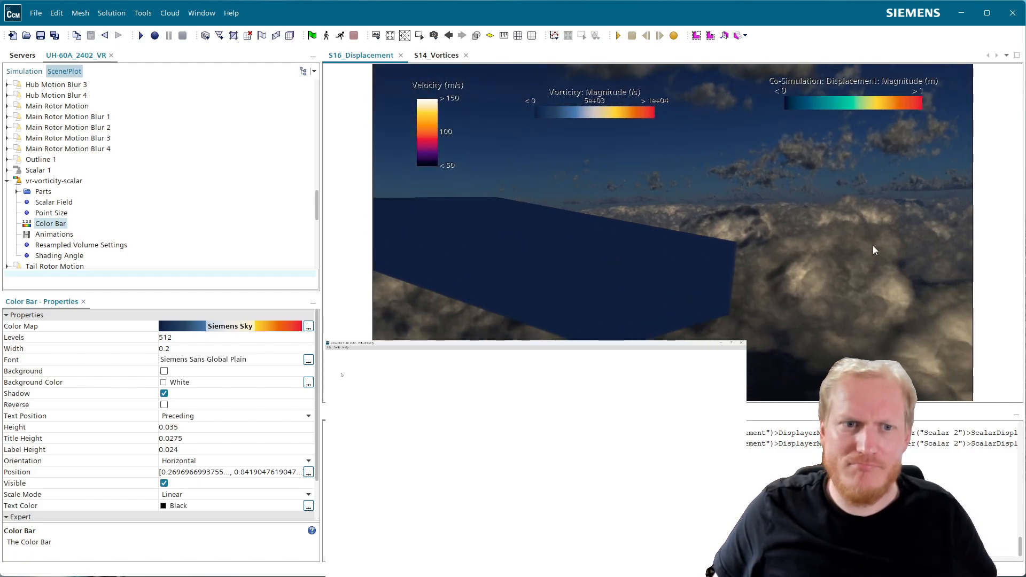
drag(390, 208, 654, 287)
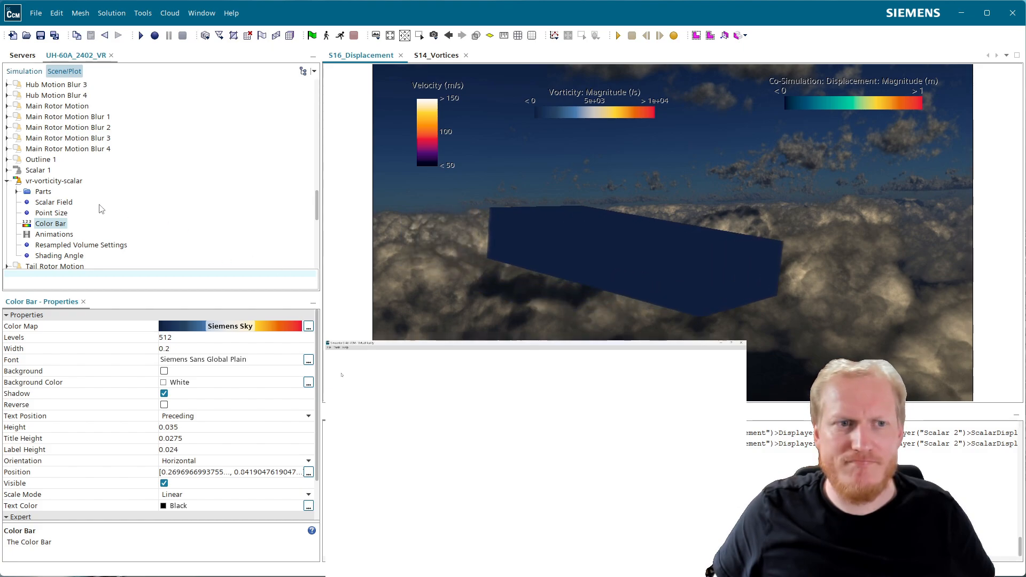
click(54, 203)
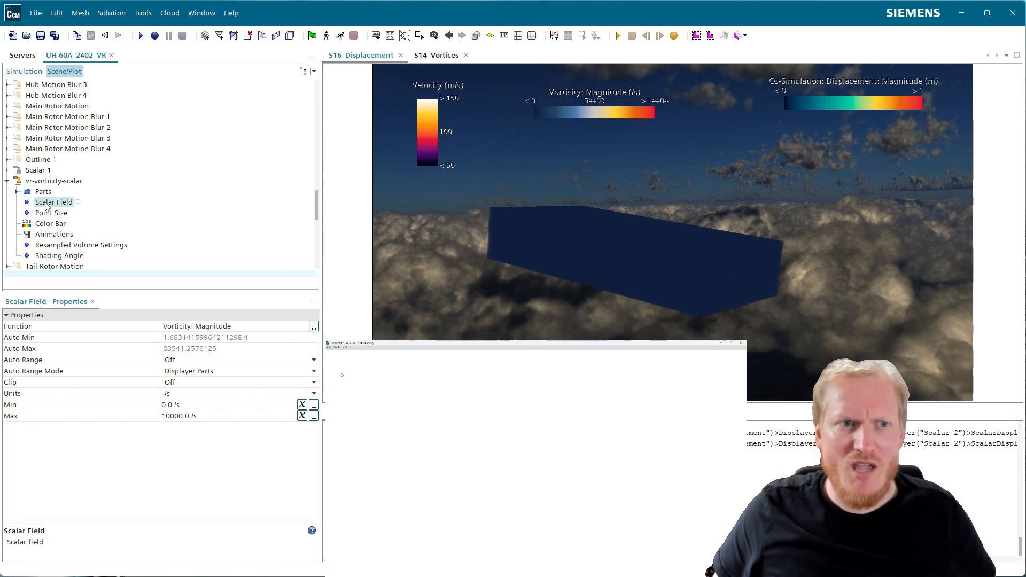
scroll(682, 296, up, 5)
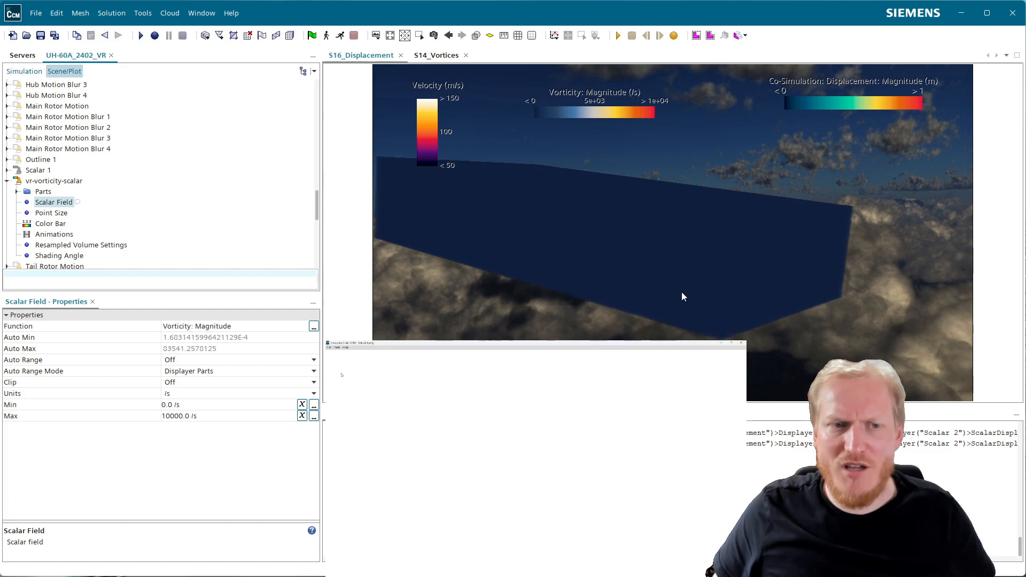
scroll(706, 273, up, 5)
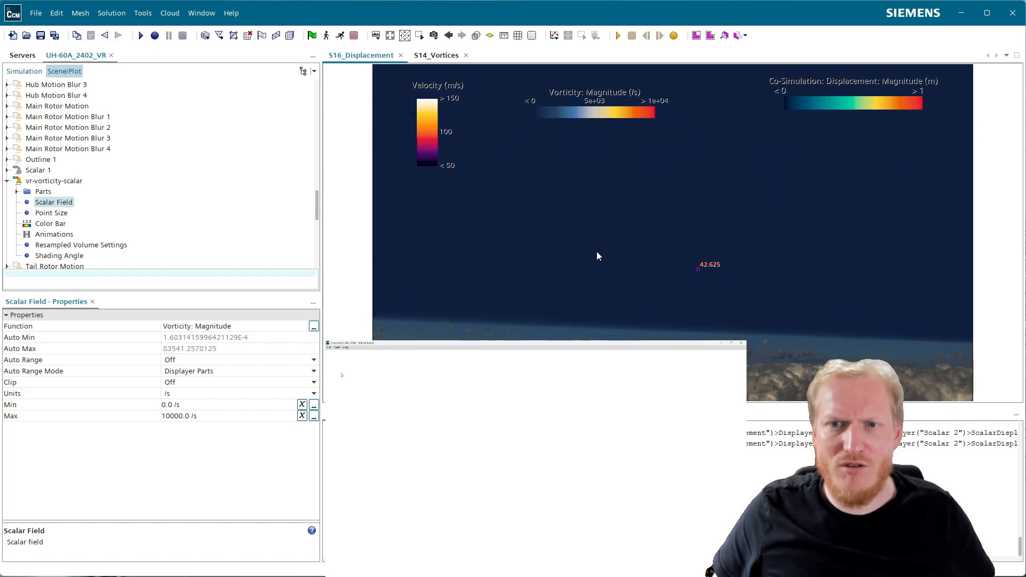
scroll(650, 253, down, 5)
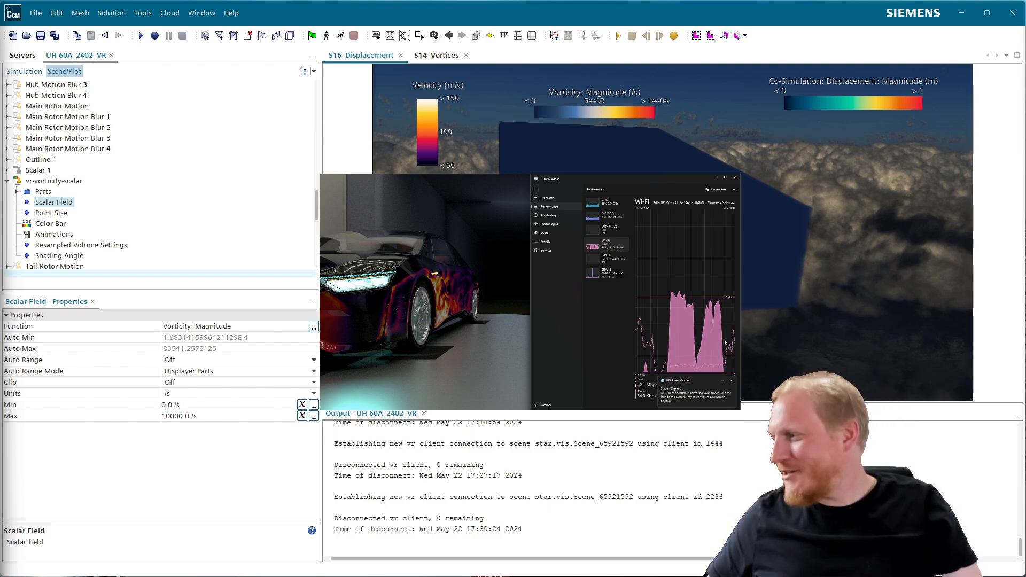
Dismiss the screen capture notification and wake the sleeping headset in Mixed Reality Portal.
mouse_move(392, 407)
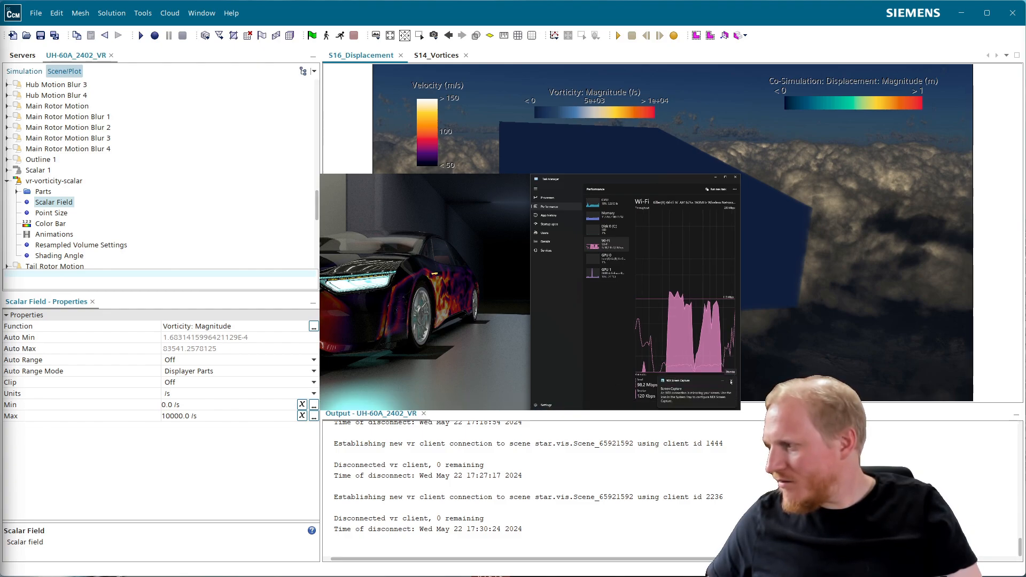
click(731, 382)
mouse_move(512, 401)
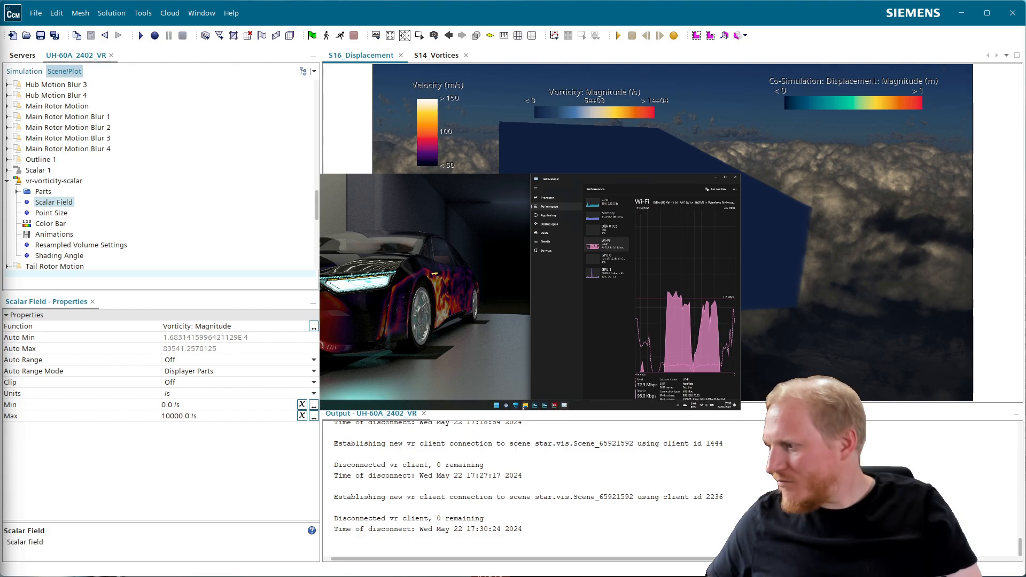
click(517, 406)
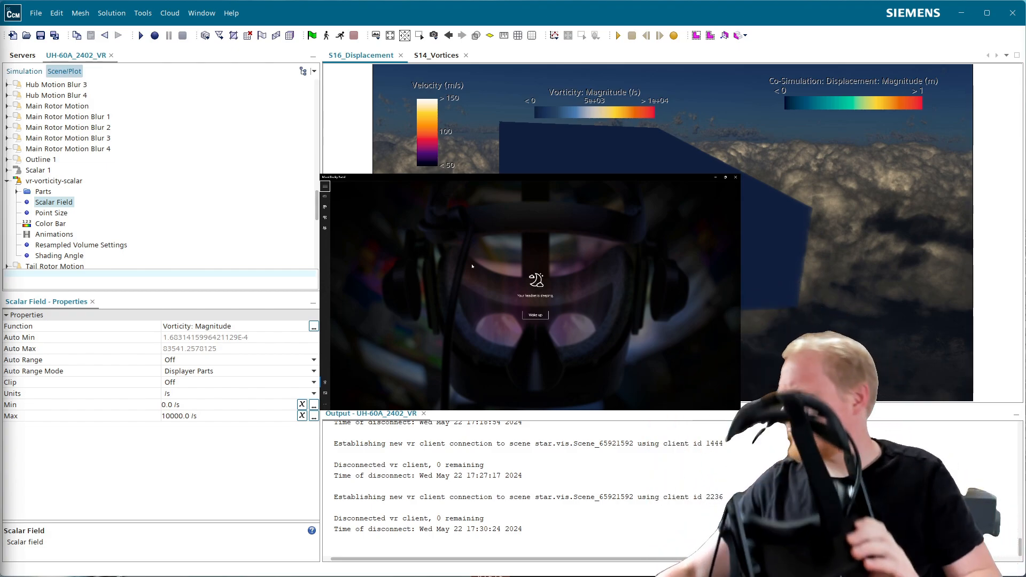
click(541, 319)
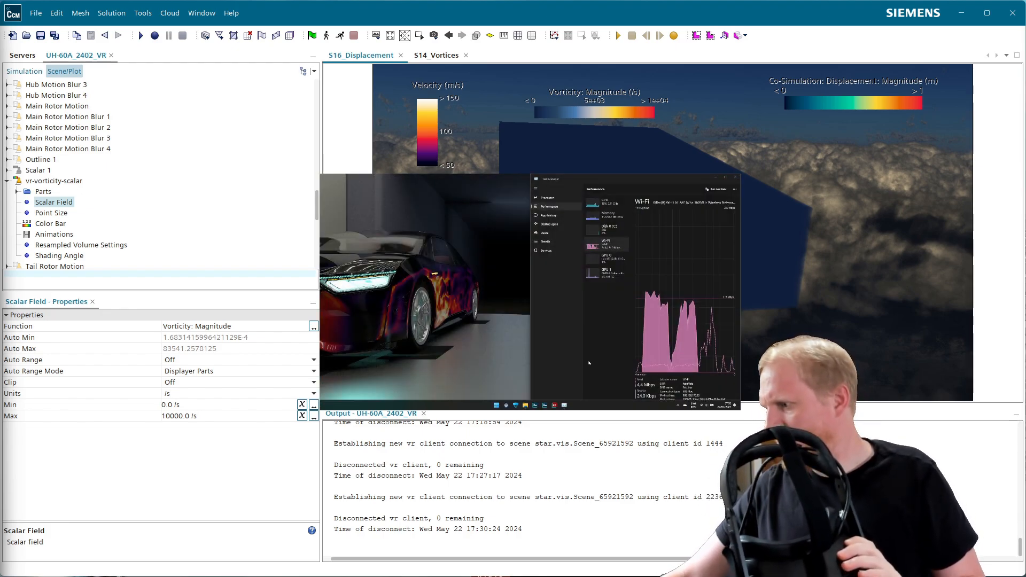
Switch back to STAR-CCM+ and save the UH-60A_2402_VR simulation.
mouse_move(527, 406)
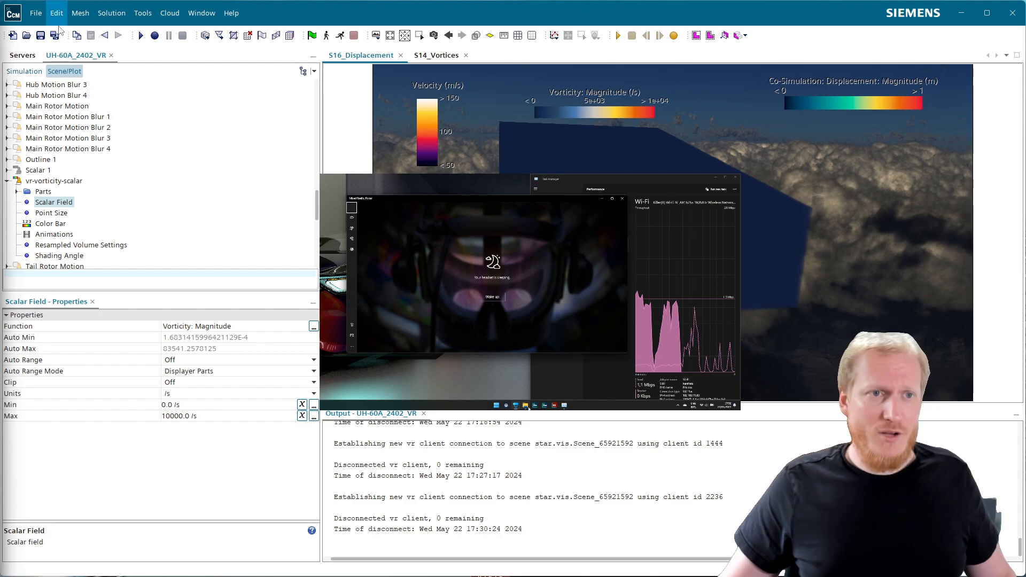
click(41, 36)
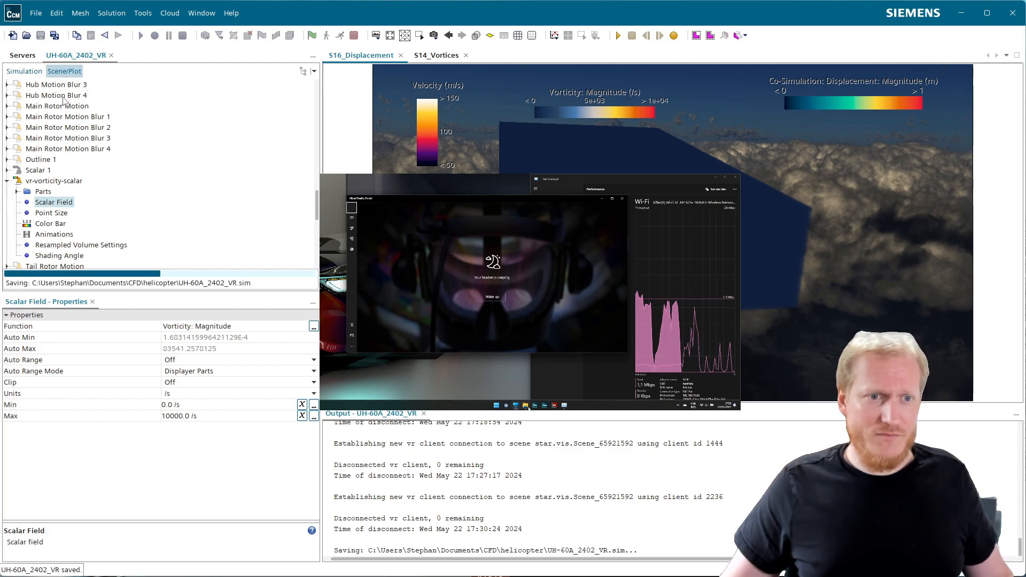